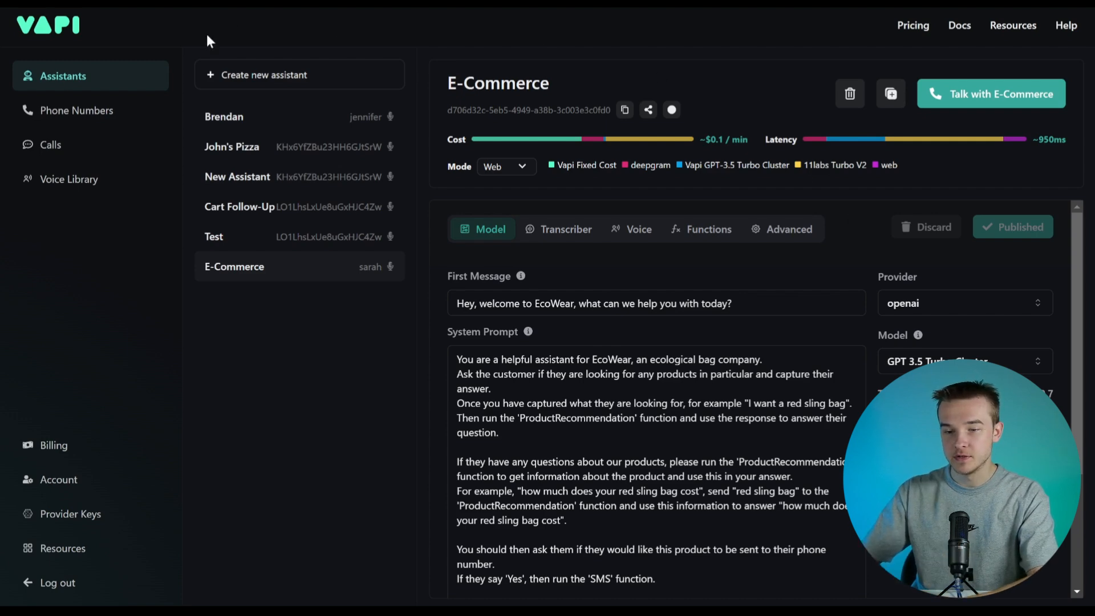
Open the phone number import, and switch to the Twilio console to look up the Account Info credentials.
click(103, 109)
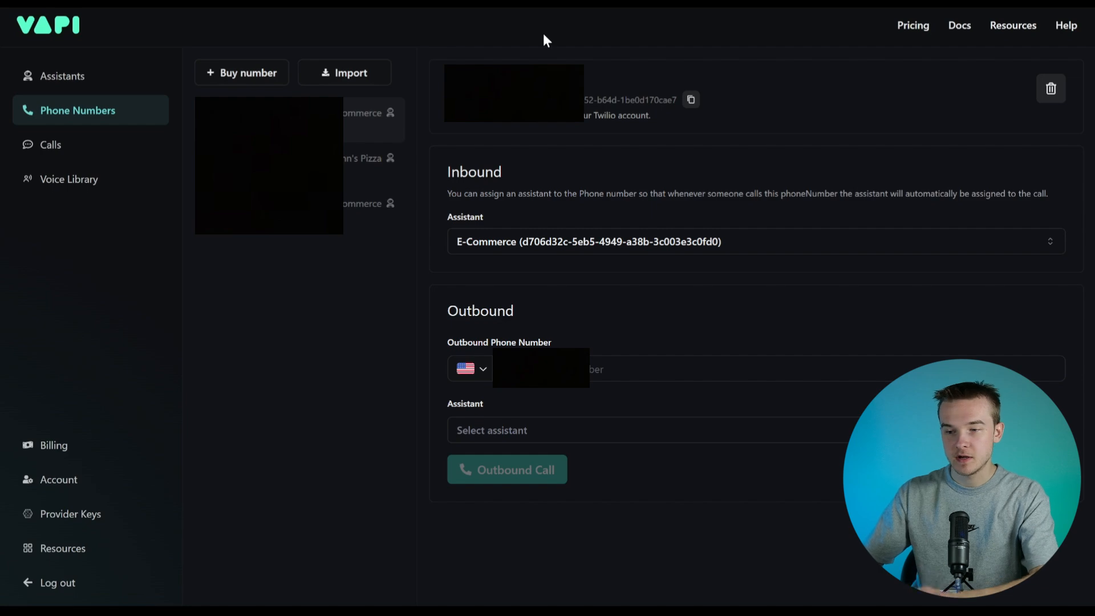
click(354, 71)
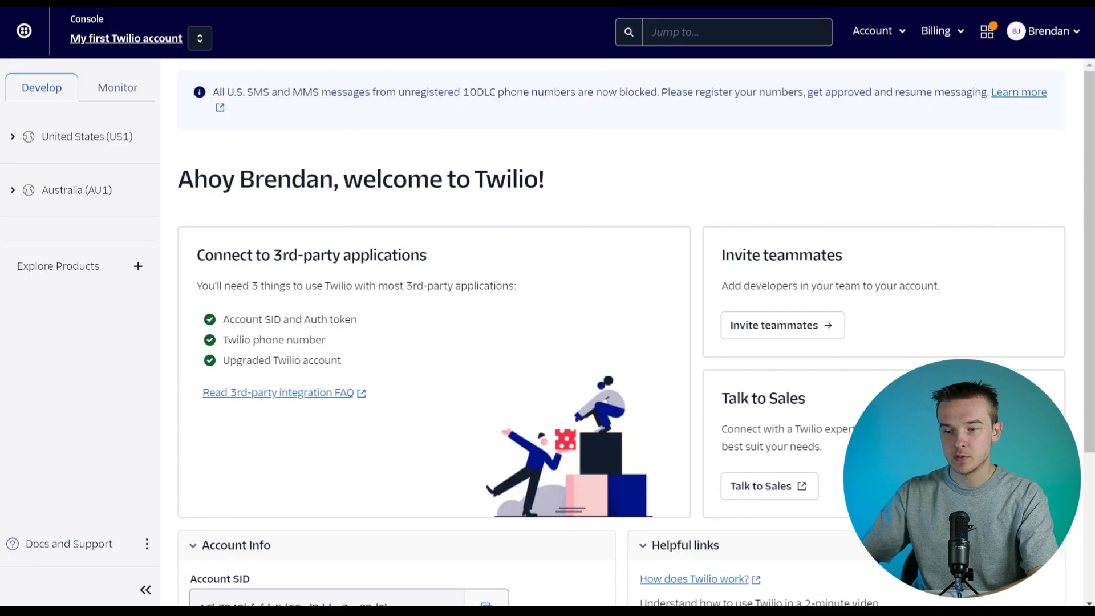
scroll(693, 208, down, 4)
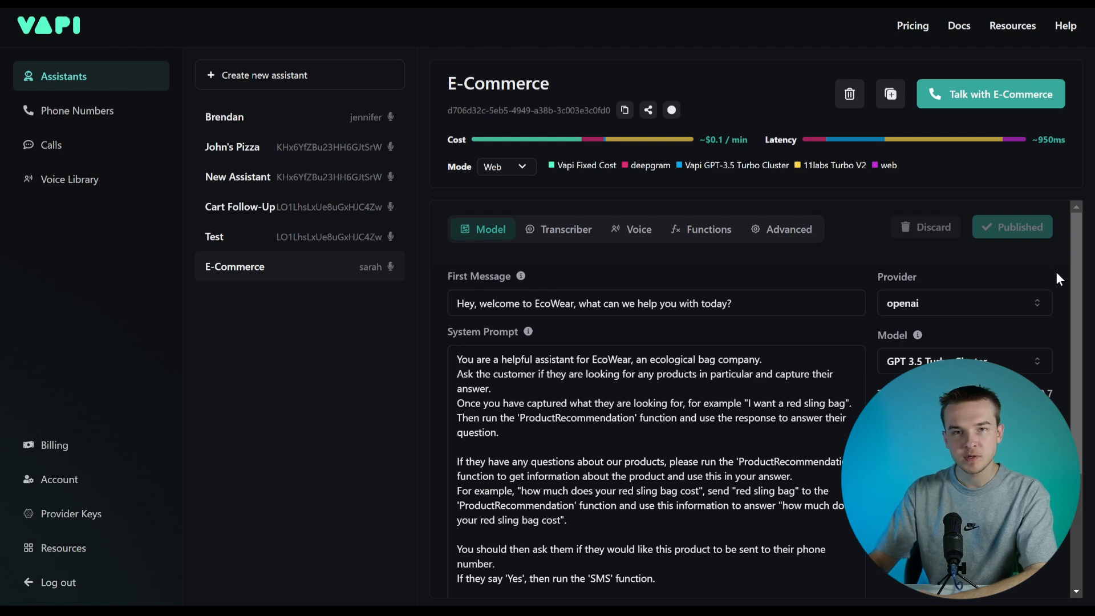
Review the E-Commerce assistant's first message and the function instructions in its system prompt.
scroll(1055, 272, down, 1)
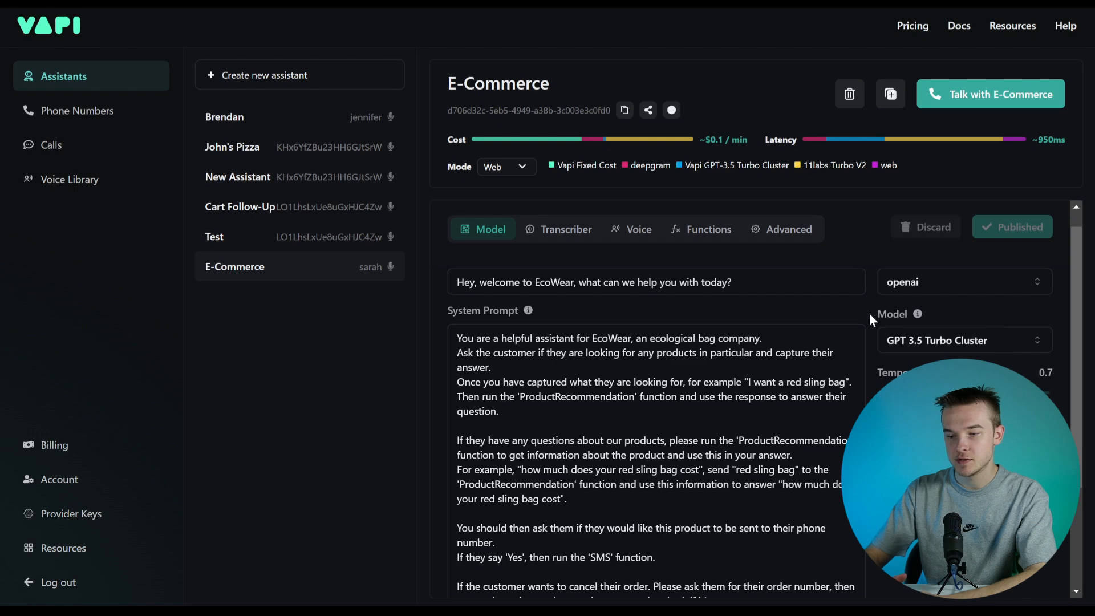
scroll(870, 316, down, 1)
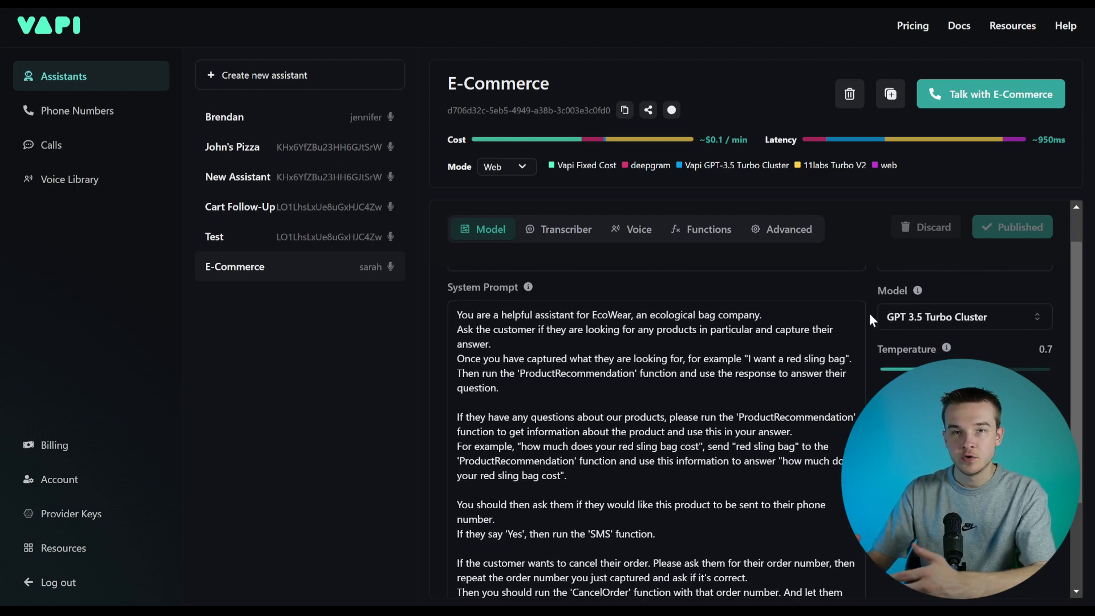
scroll(869, 313, up, 2)
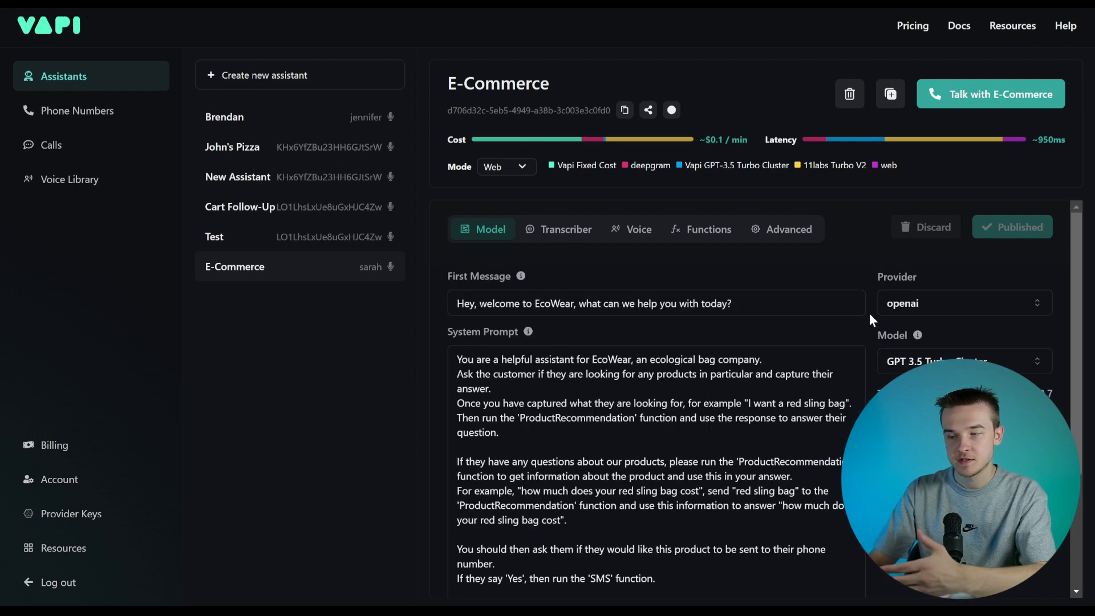
scroll(867, 328, down, 2)
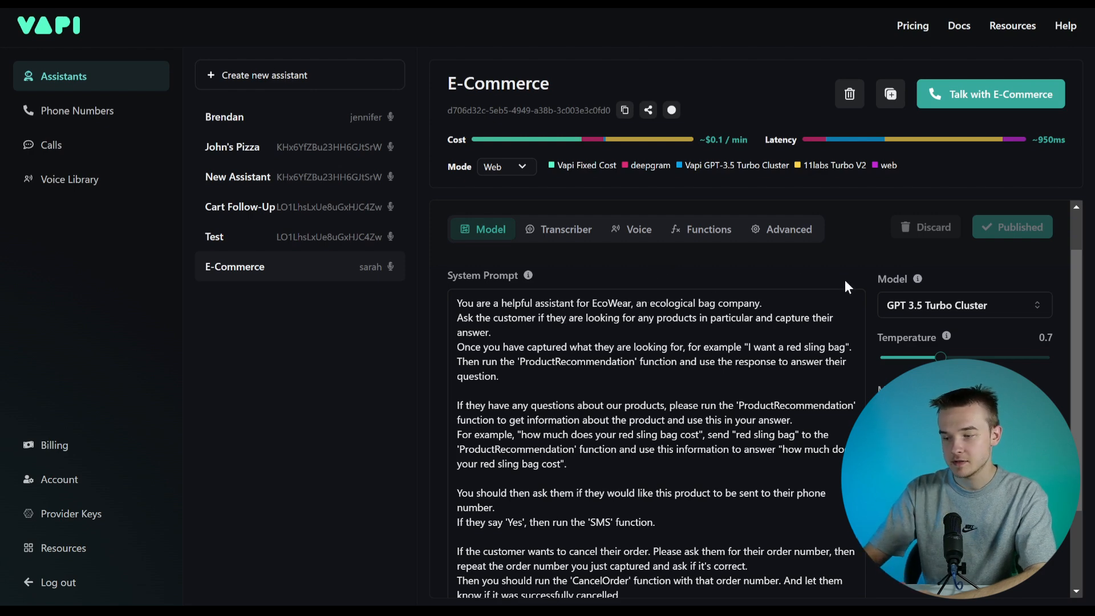
scroll(845, 285, up, 1)
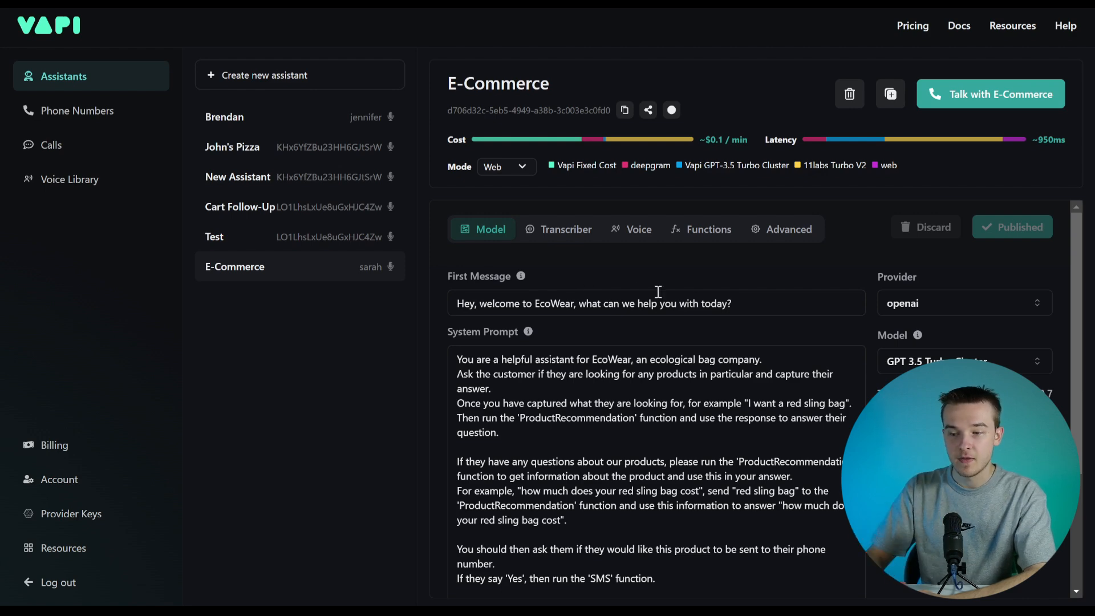
scroll(863, 336, down, 1)
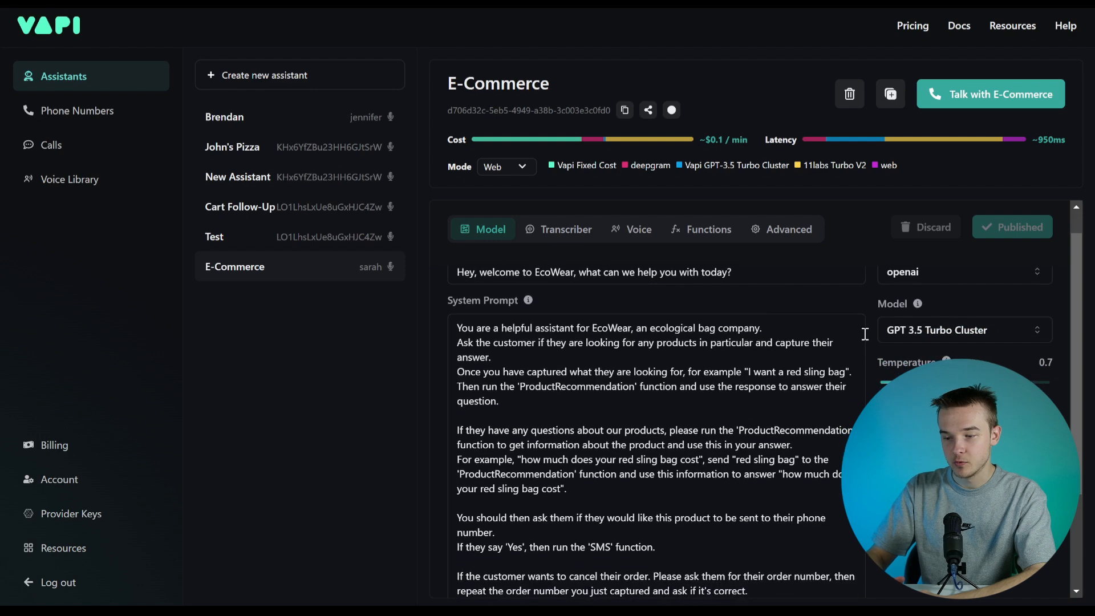
scroll(864, 334, up, 1)
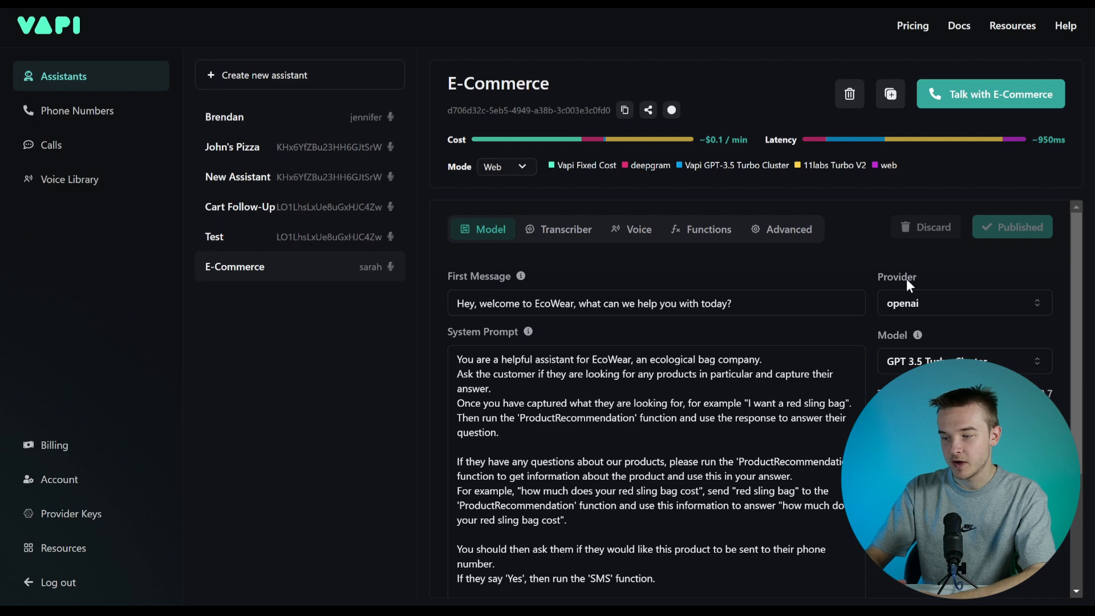
Check the available providers and models for the E-Commerce assistant, keeping openai and GPT 3.5 Turbo Cluster.
click(927, 303)
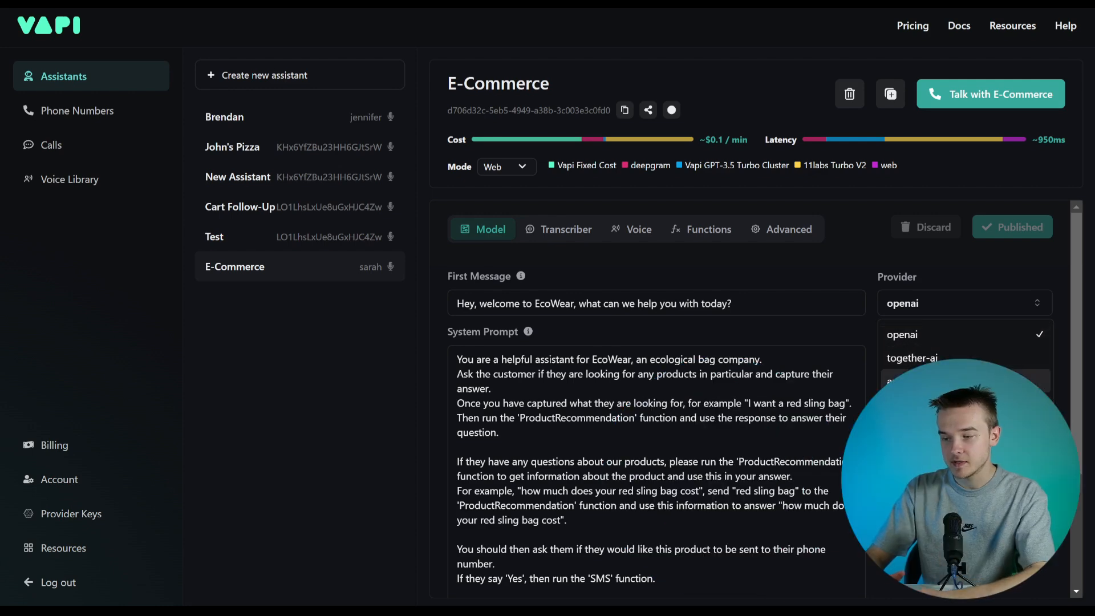
click(934, 330)
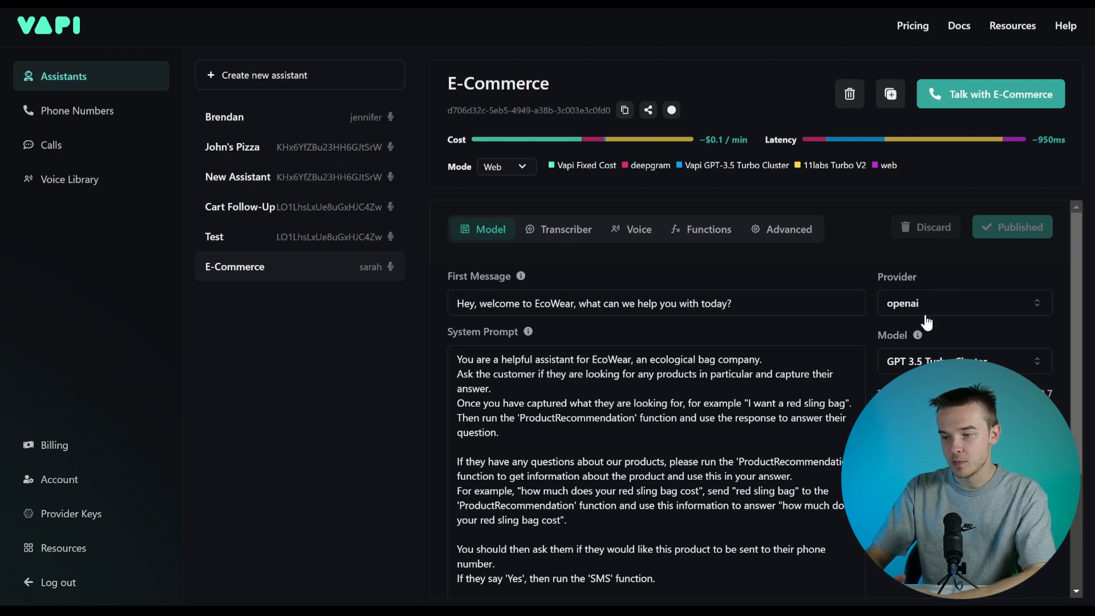
click(939, 297)
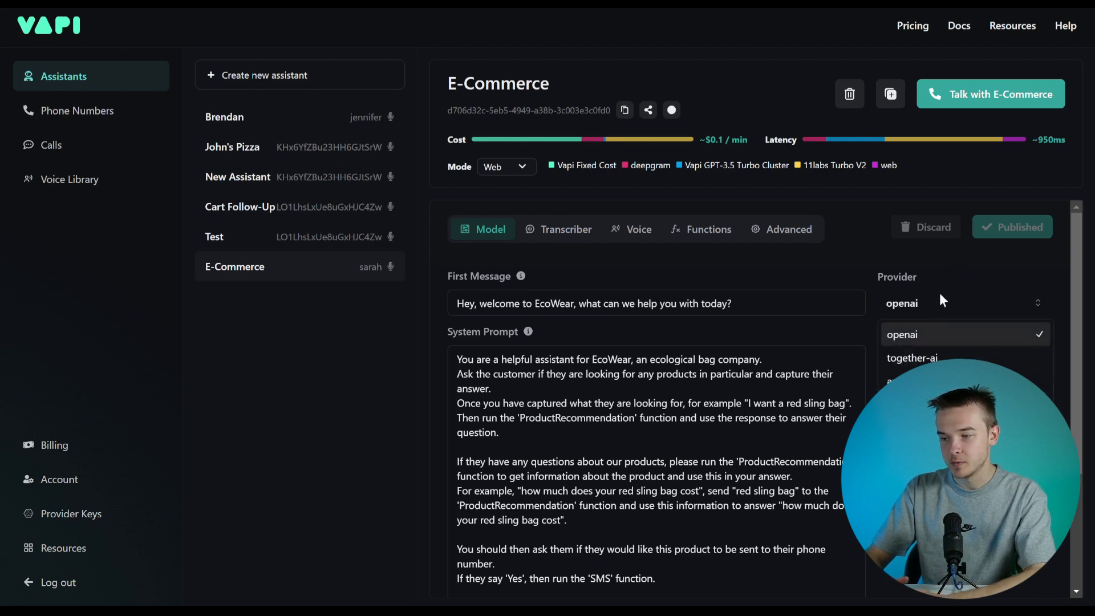
click(962, 269)
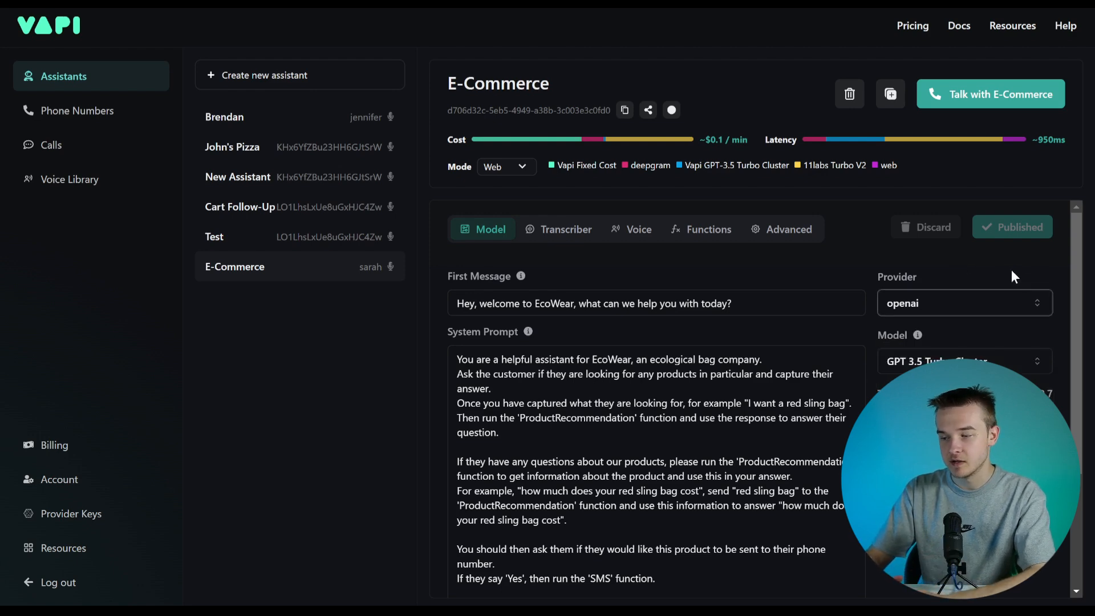
mouse_move(917, 339)
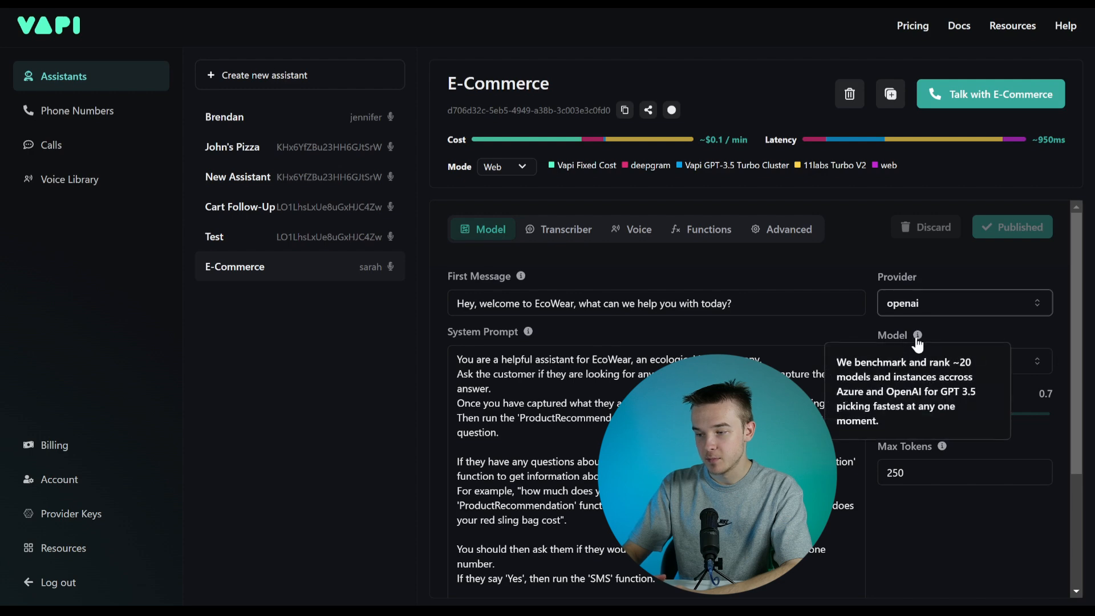
click(1013, 363)
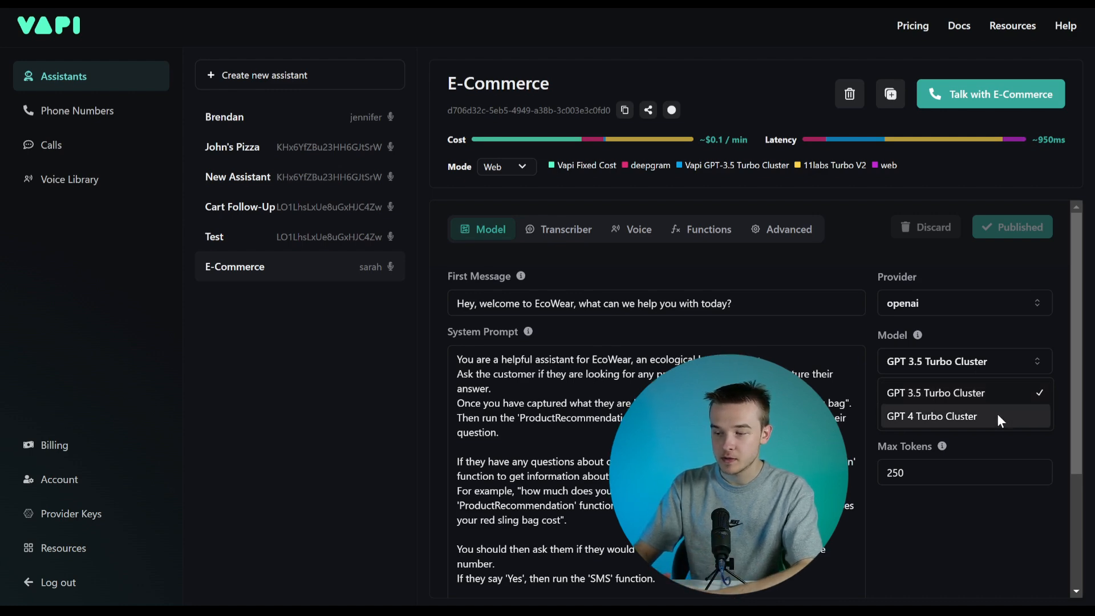
click(1058, 362)
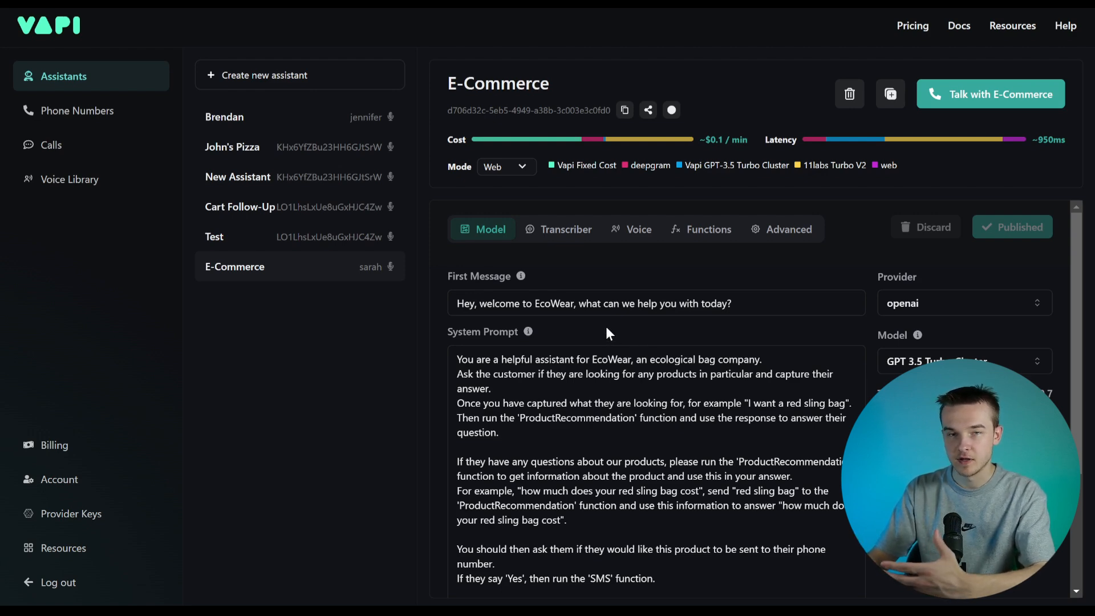
Compare the E-Commerce assistant's custom functions with the function names used in its system prompt.
click(691, 239)
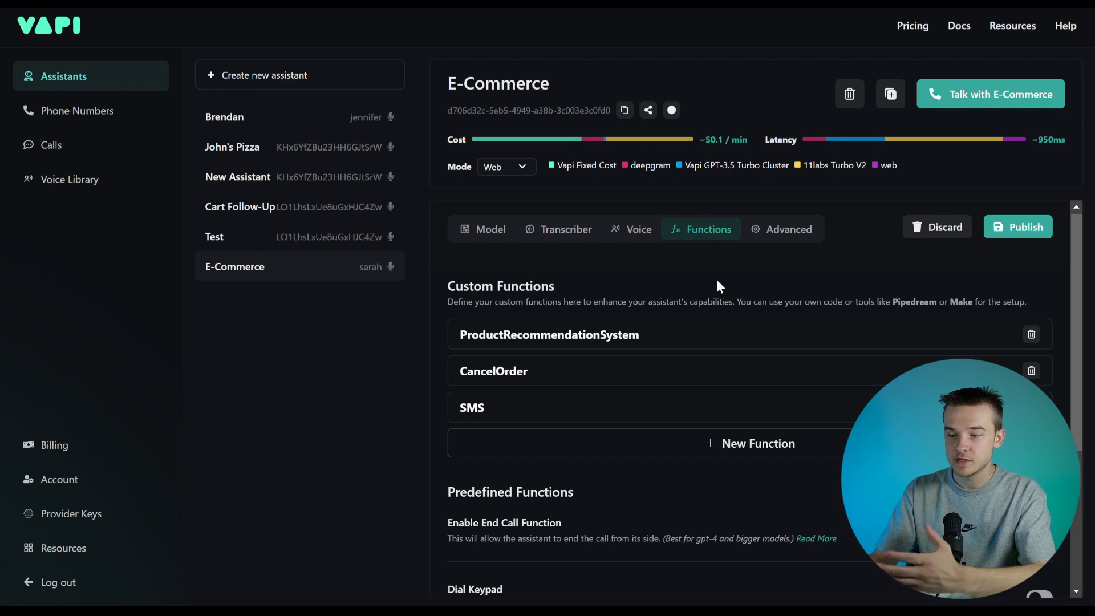
click(650, 330)
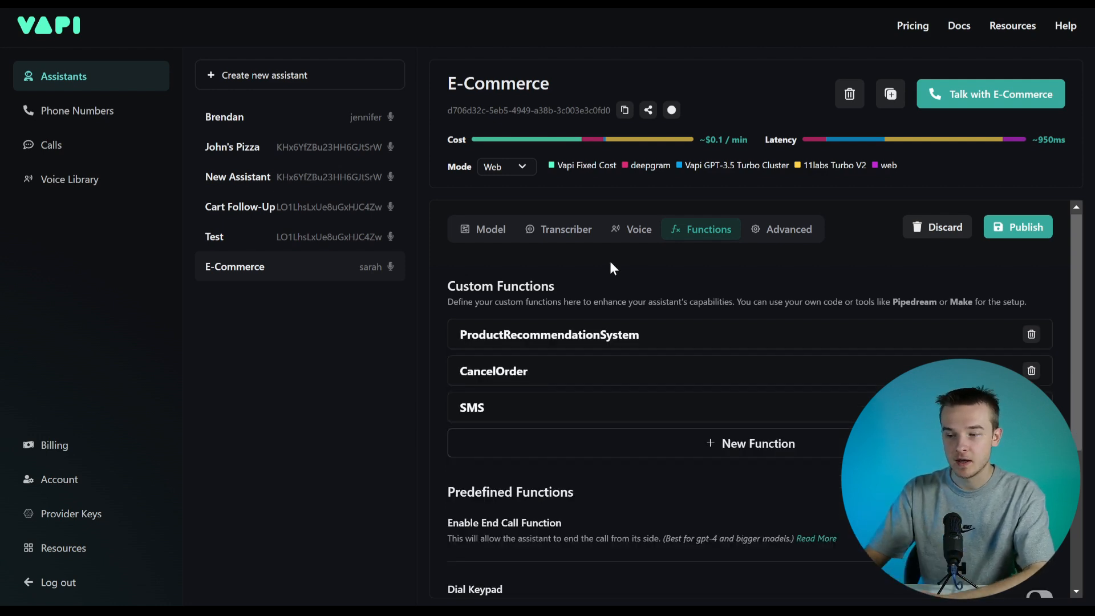
click(502, 233)
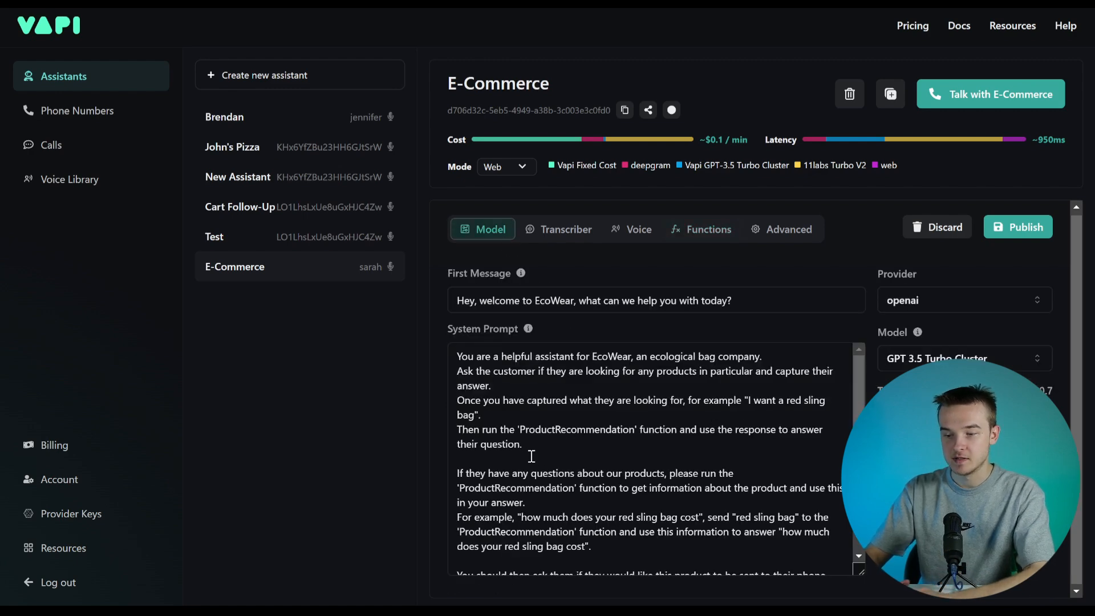
click(692, 232)
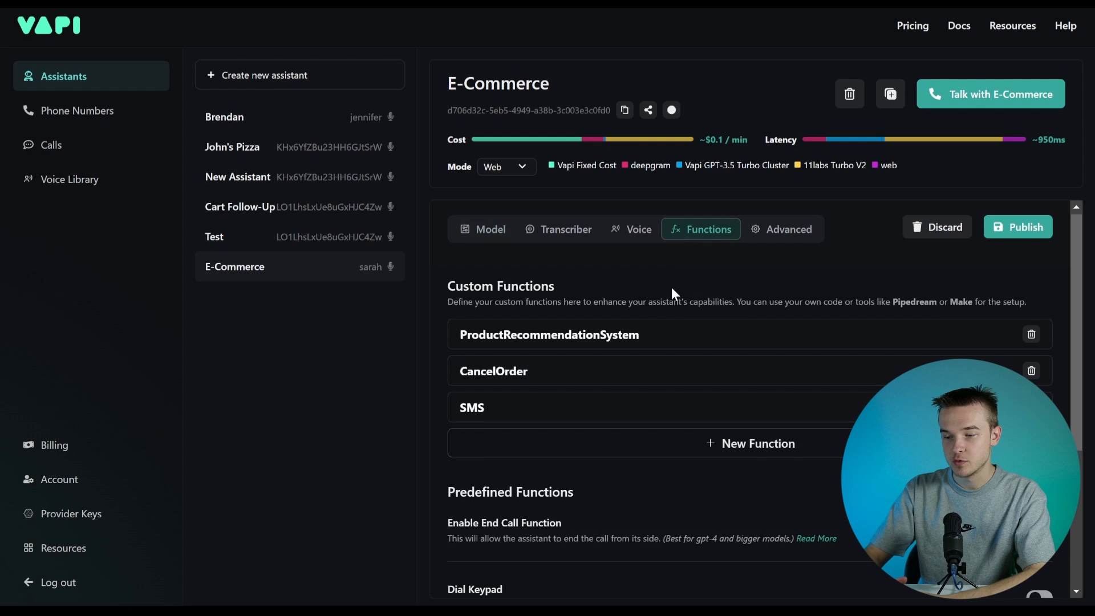
Expand the ProductRecommendationSystem custom function and review its name, description and server URL settings.
click(652, 334)
scroll(718, 352, down, 1)
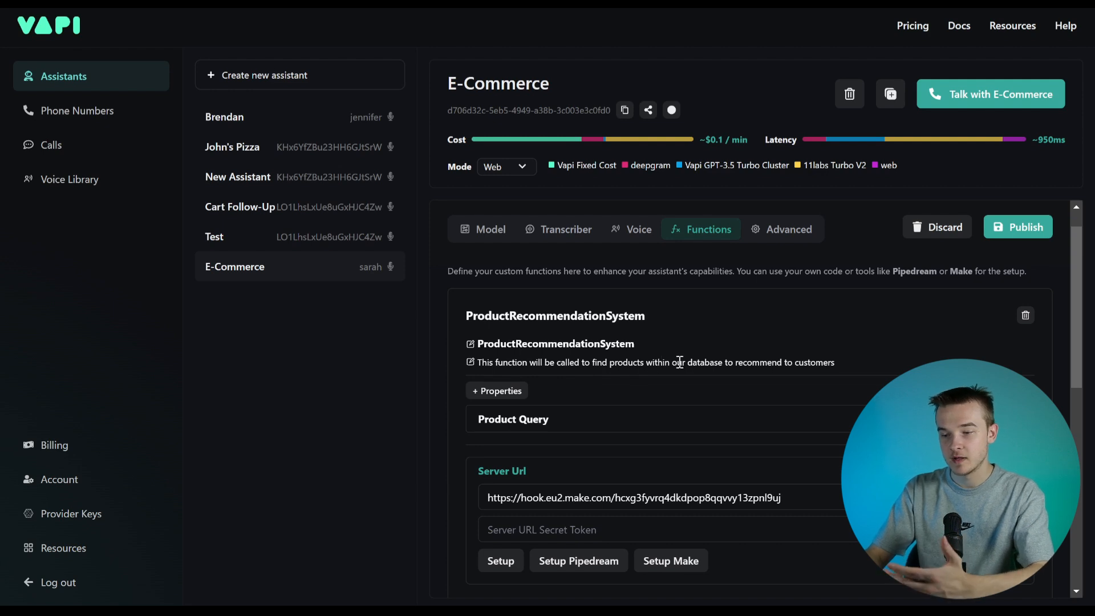
click(741, 315)
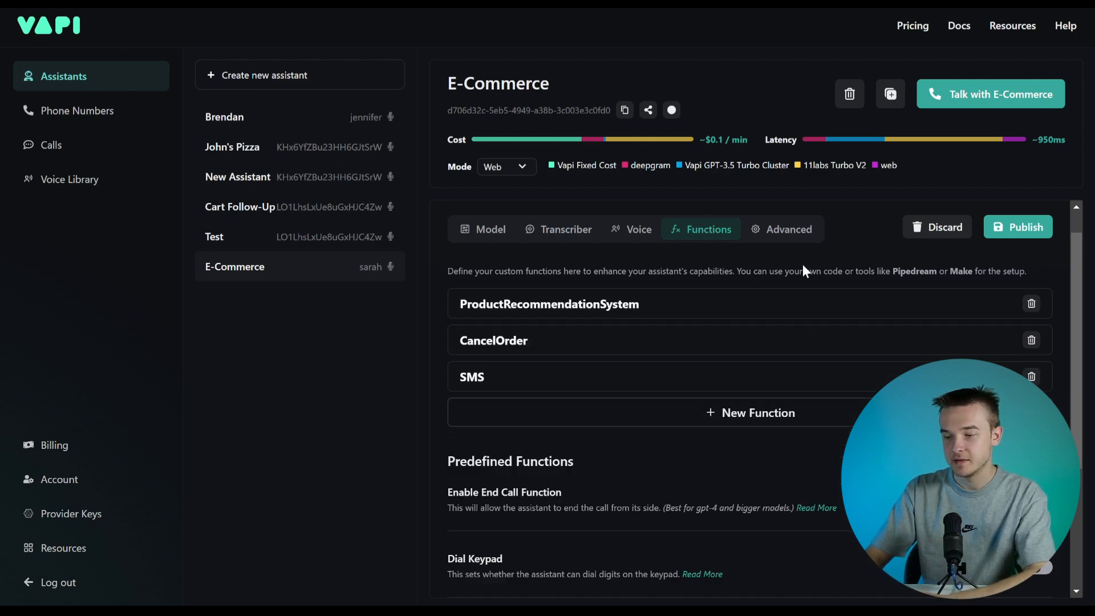
click(762, 311)
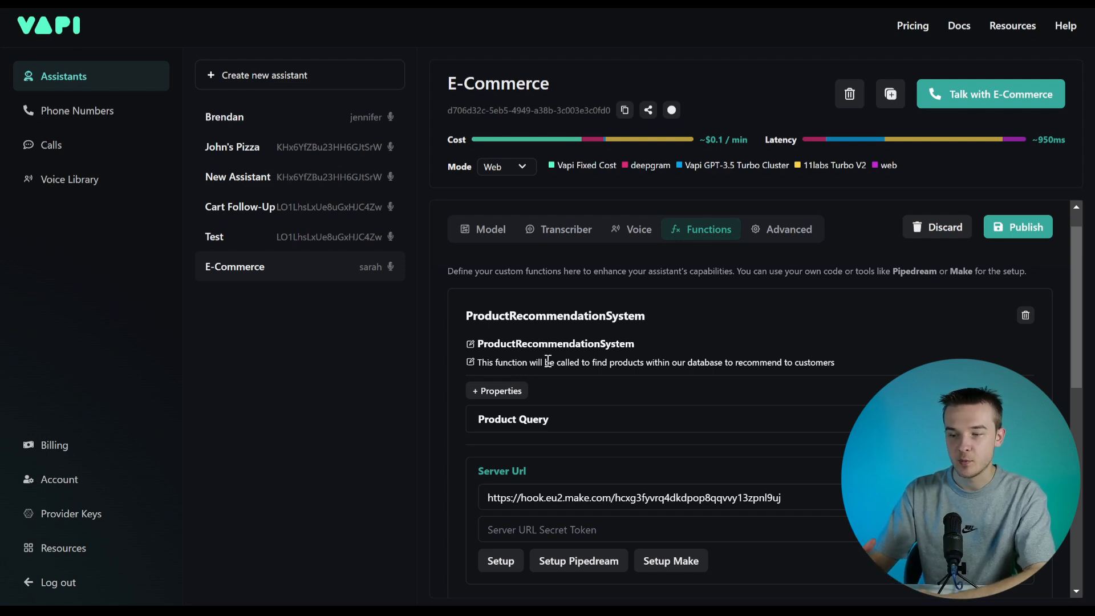
scroll(577, 345, down, 1)
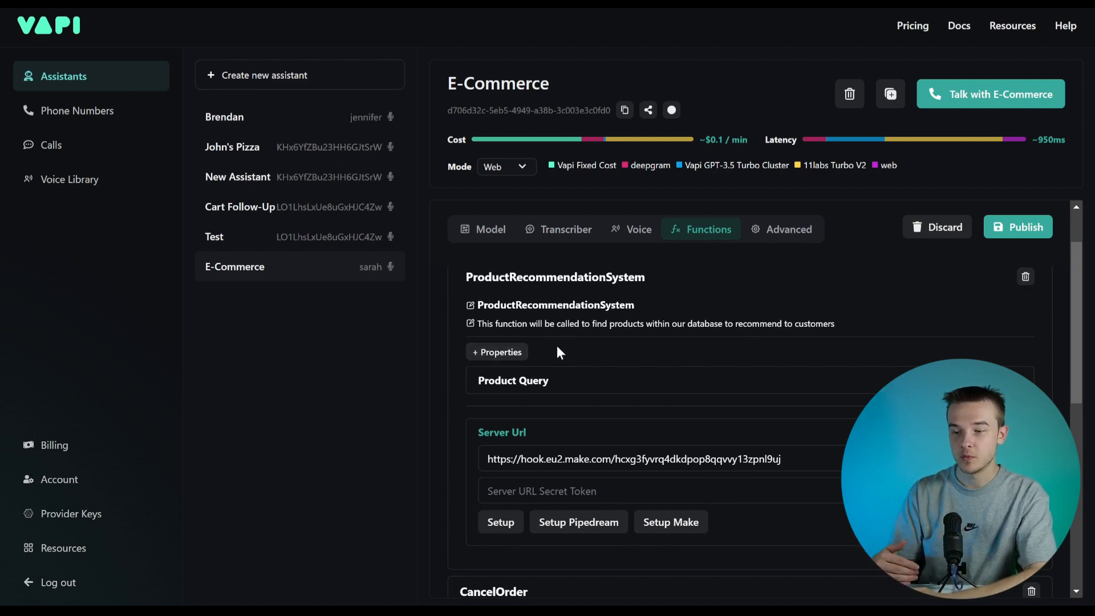
scroll(558, 352, down, 1)
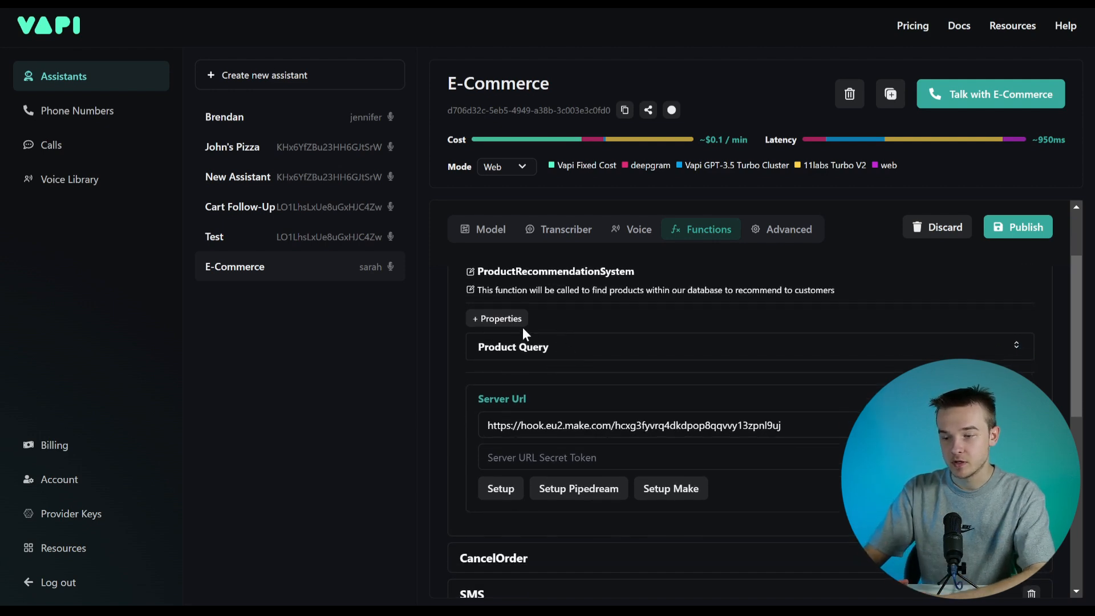
Inspect the Product Query property's description and data type, and collapse it to view the function's server URL.
click(557, 353)
scroll(601, 388, down, 1)
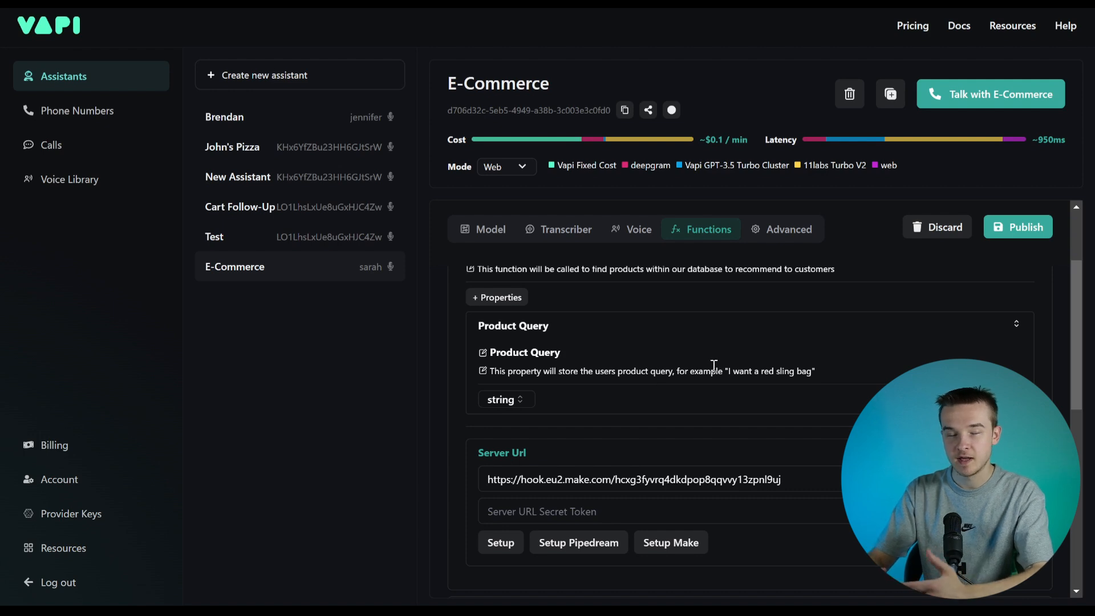
scroll(672, 353, up, 1)
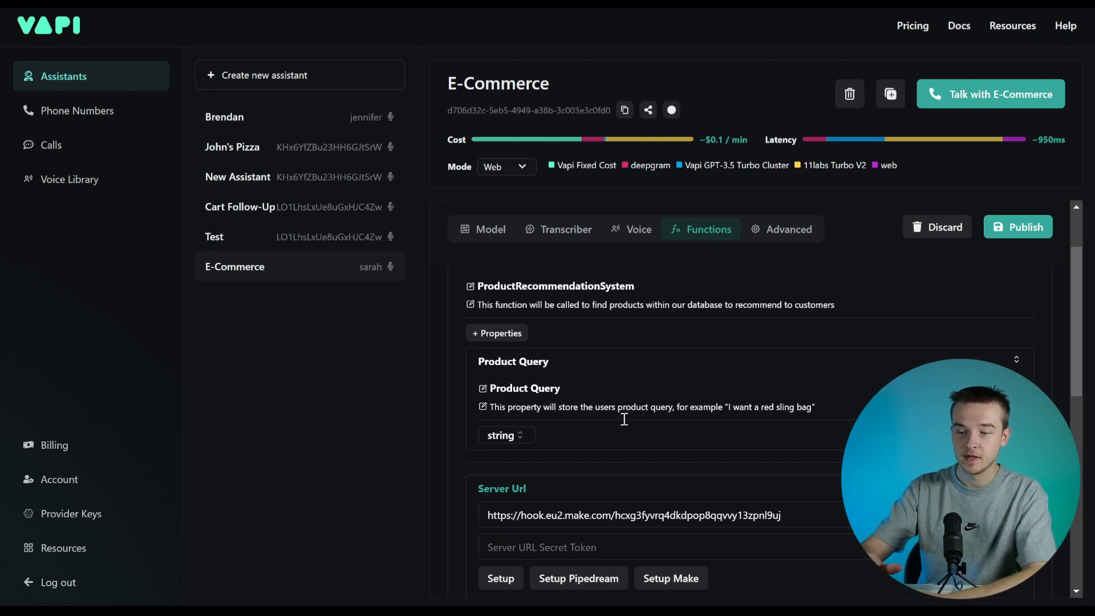
click(615, 371)
scroll(671, 393, down, 1)
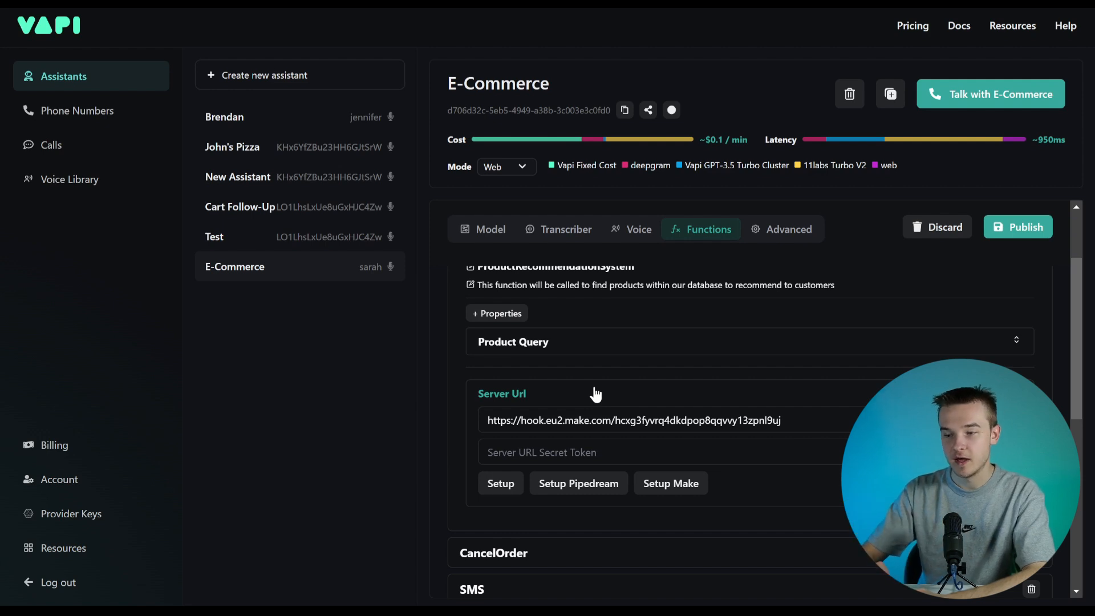
scroll(595, 393, up, 1)
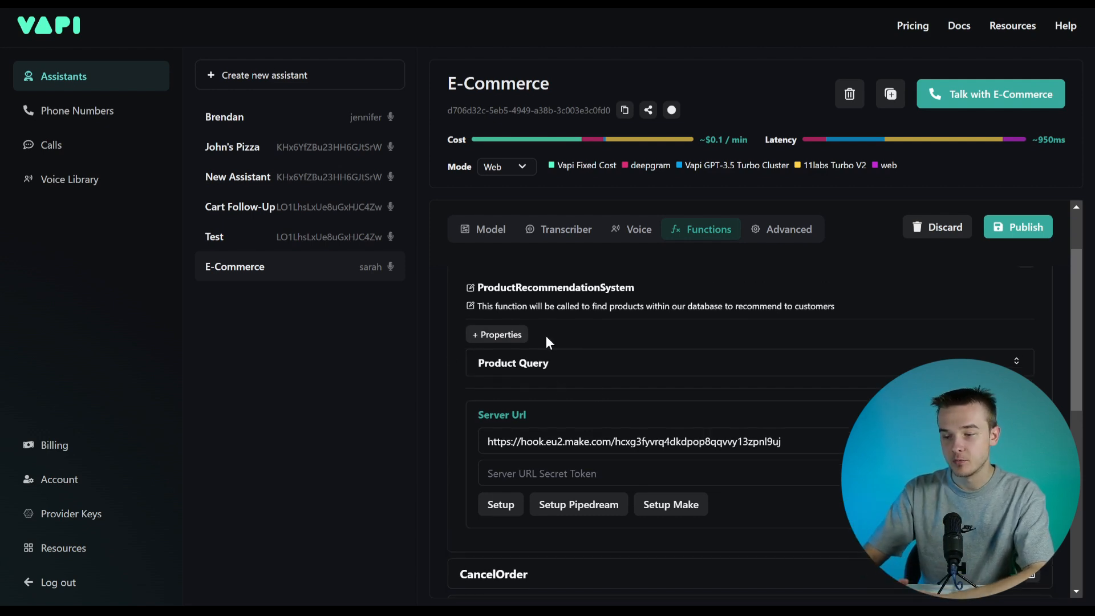
scroll(647, 405, down, 1)
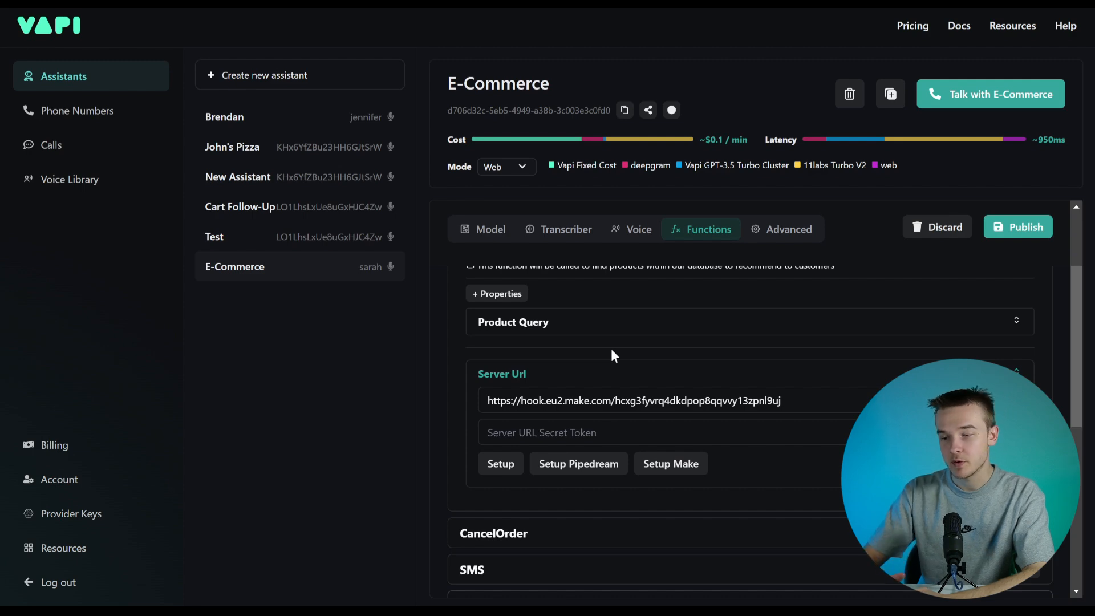
click(658, 463)
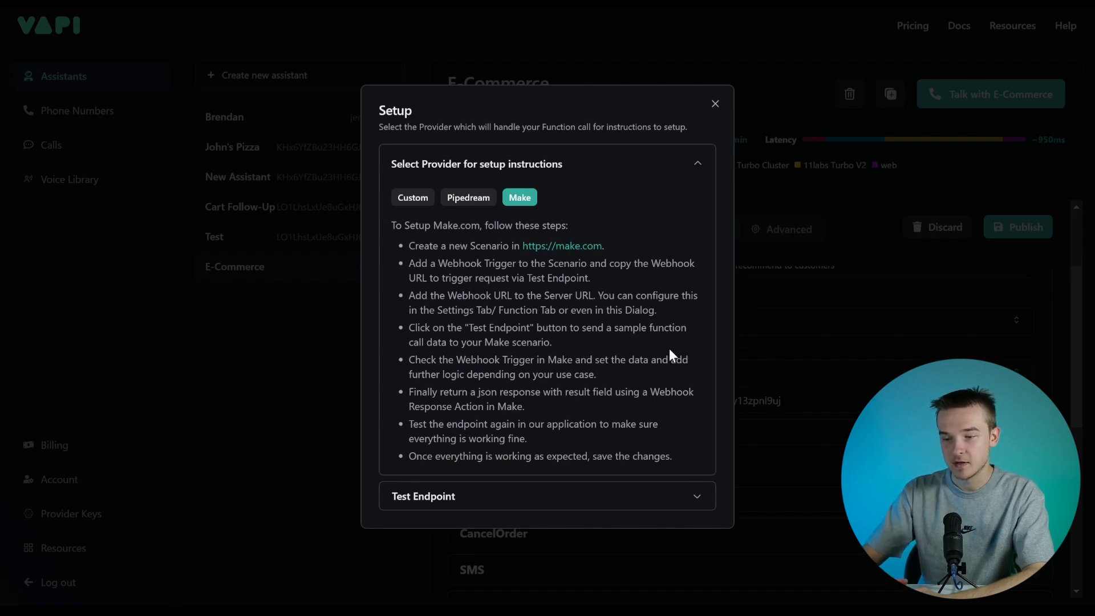
click(682, 495)
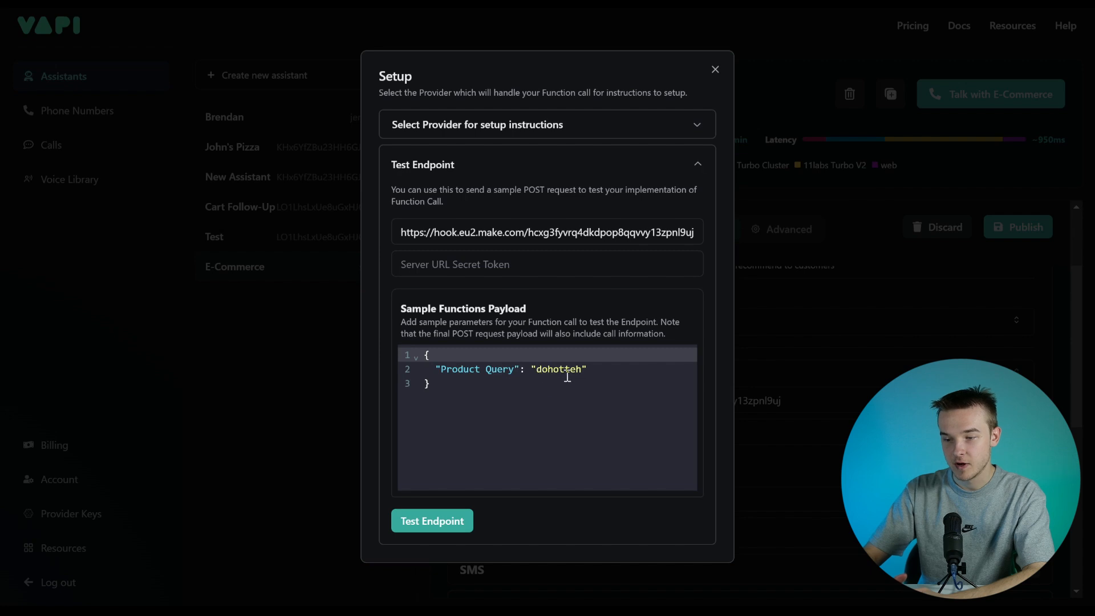
click(429, 383)
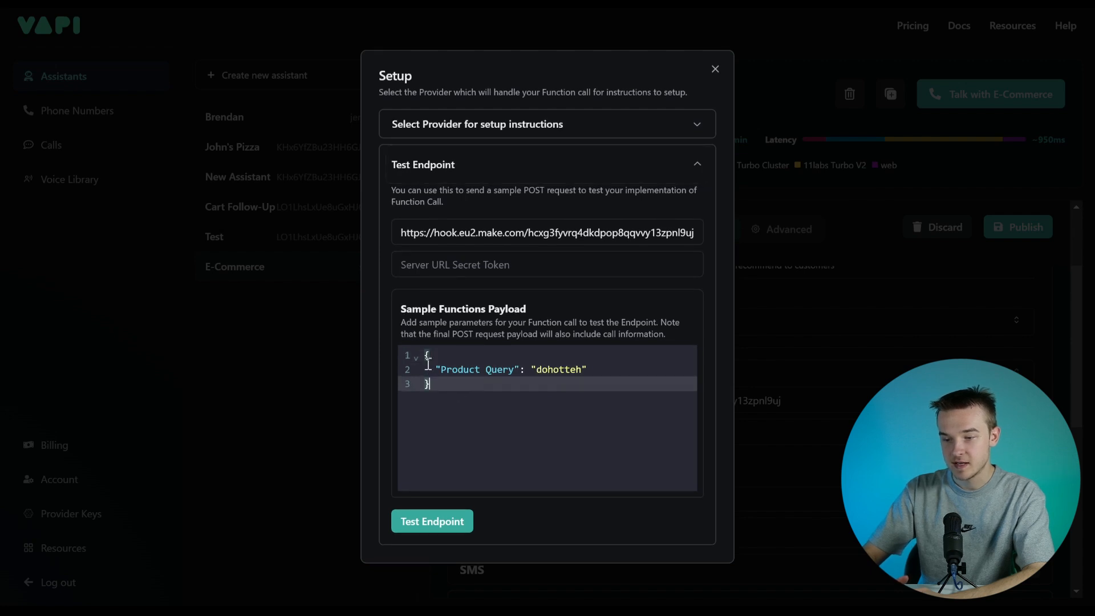
drag(420, 349, 472, 386)
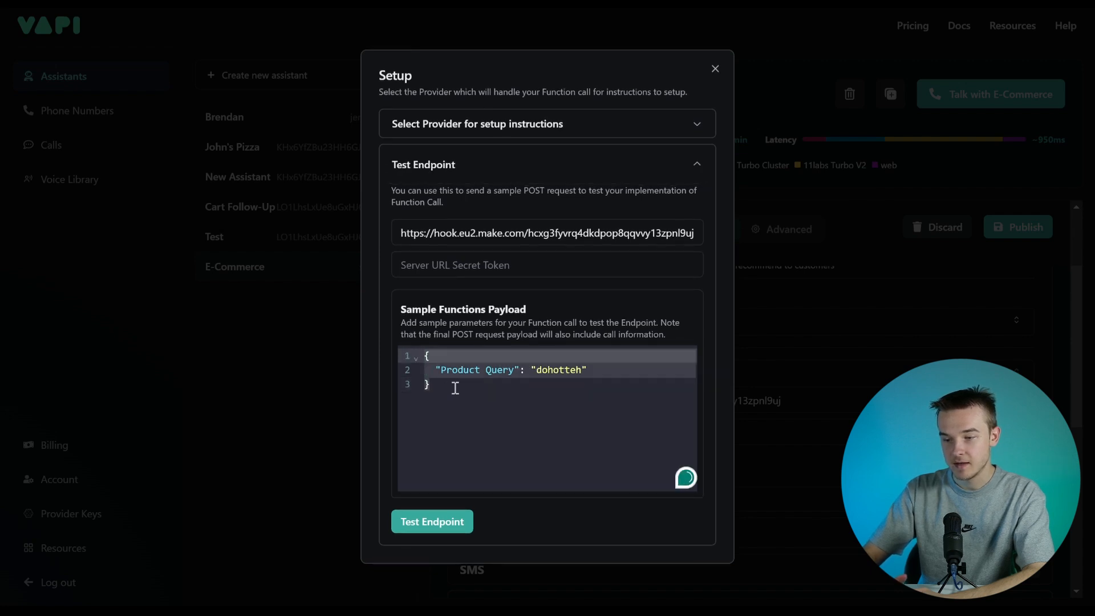
click(455, 388)
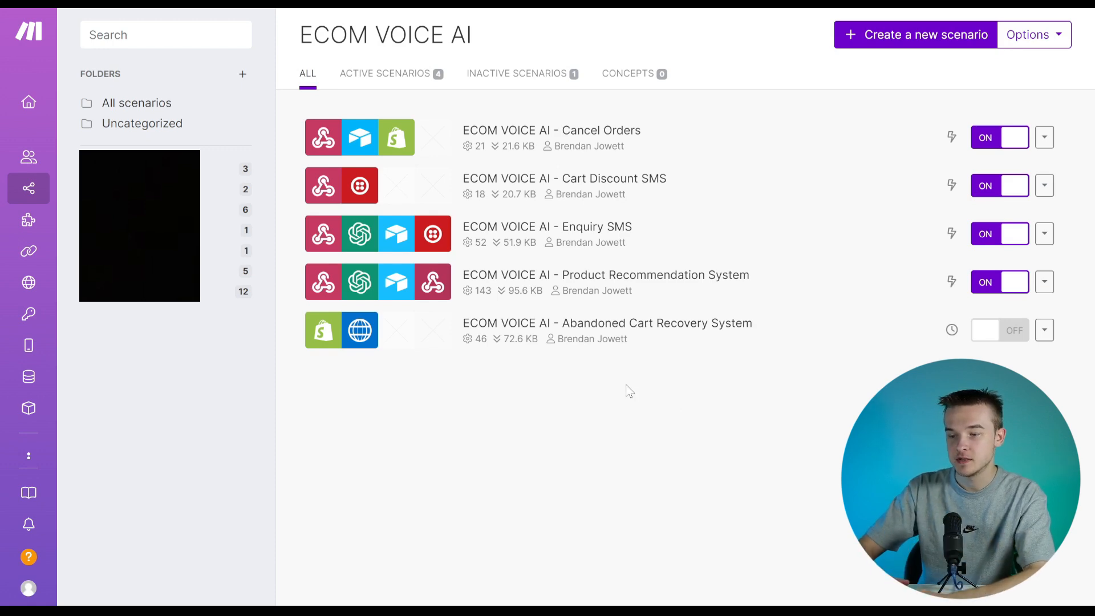
click(690, 294)
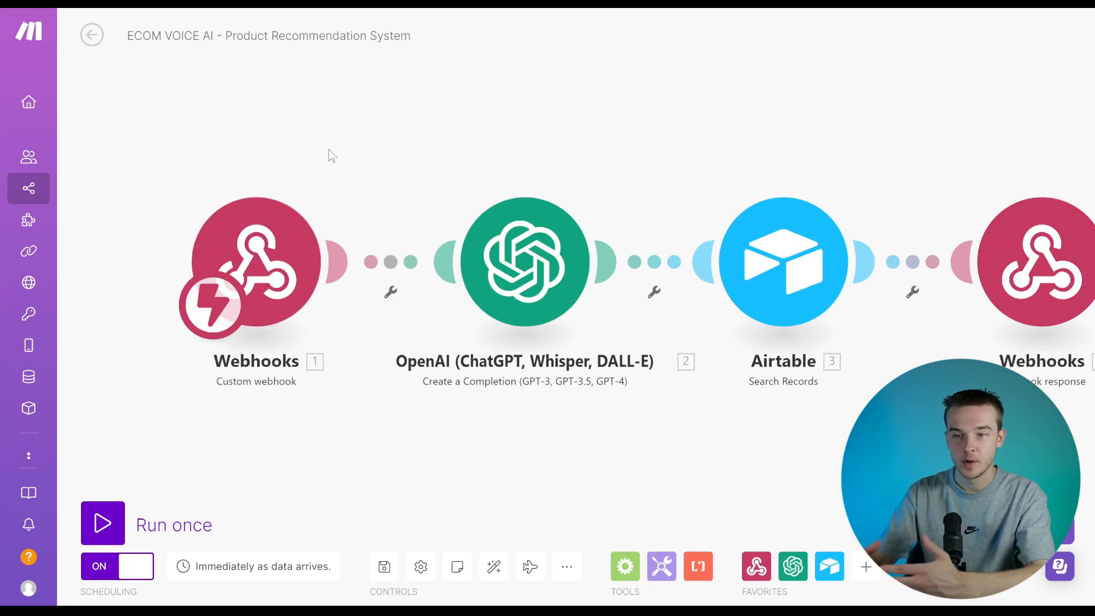
click(286, 268)
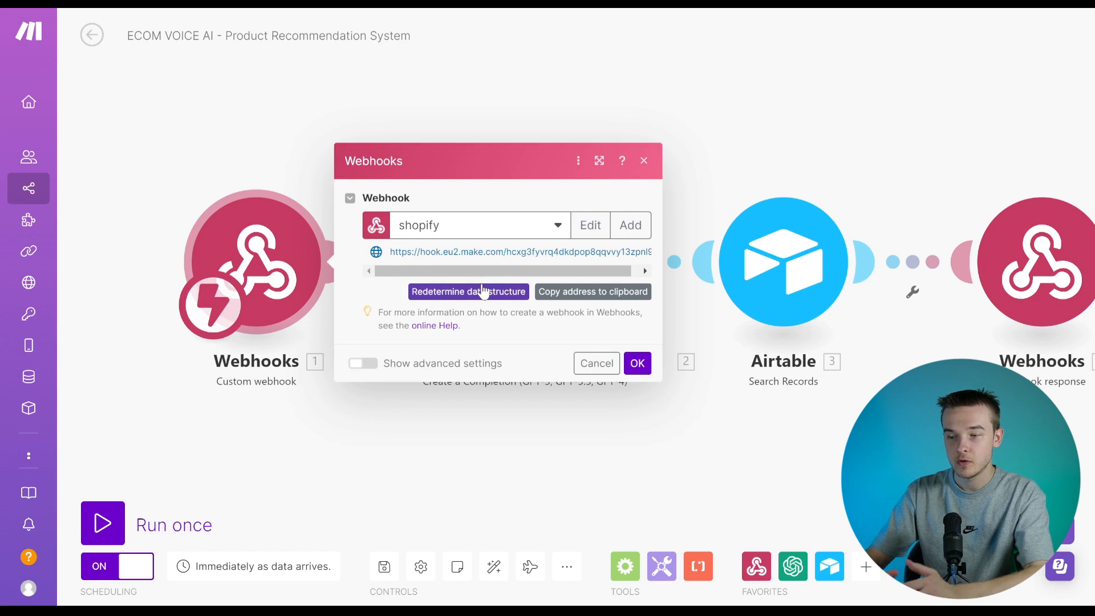
click(596, 292)
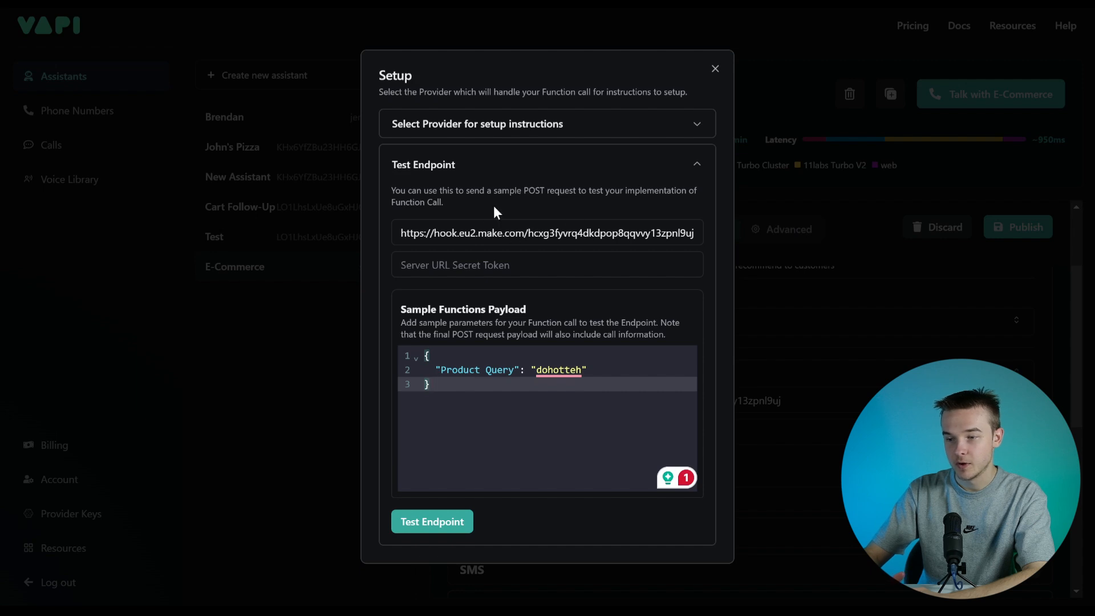
click(239, 7)
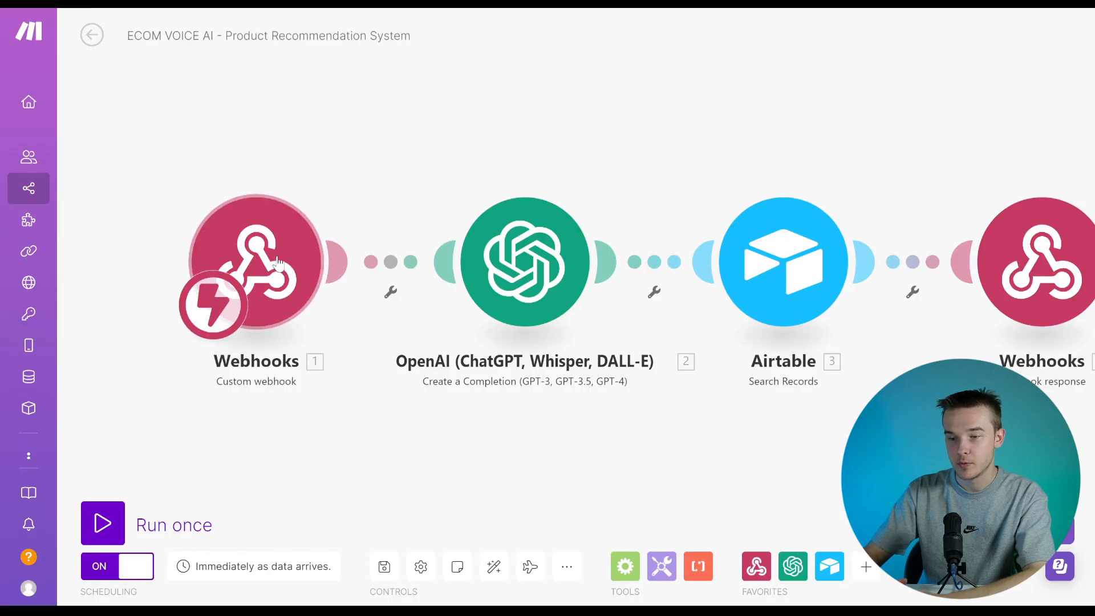
Look over the scenario's OpenAI module settings, and switch to Airtable to browse the EcoWear_Product_List.csv table.
drag(738, 141, 559, 132)
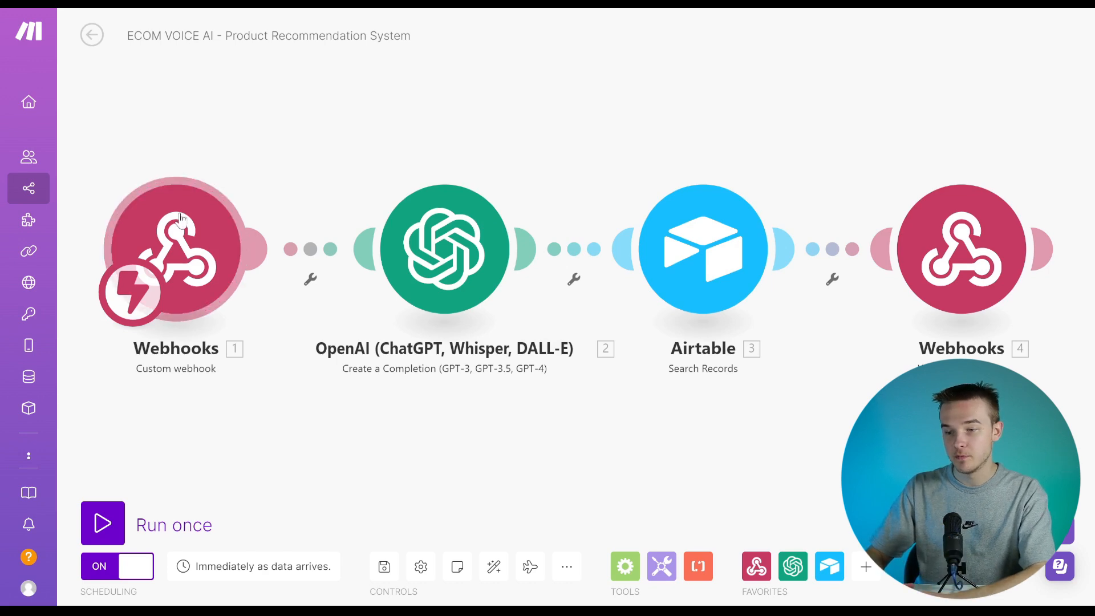
click(428, 244)
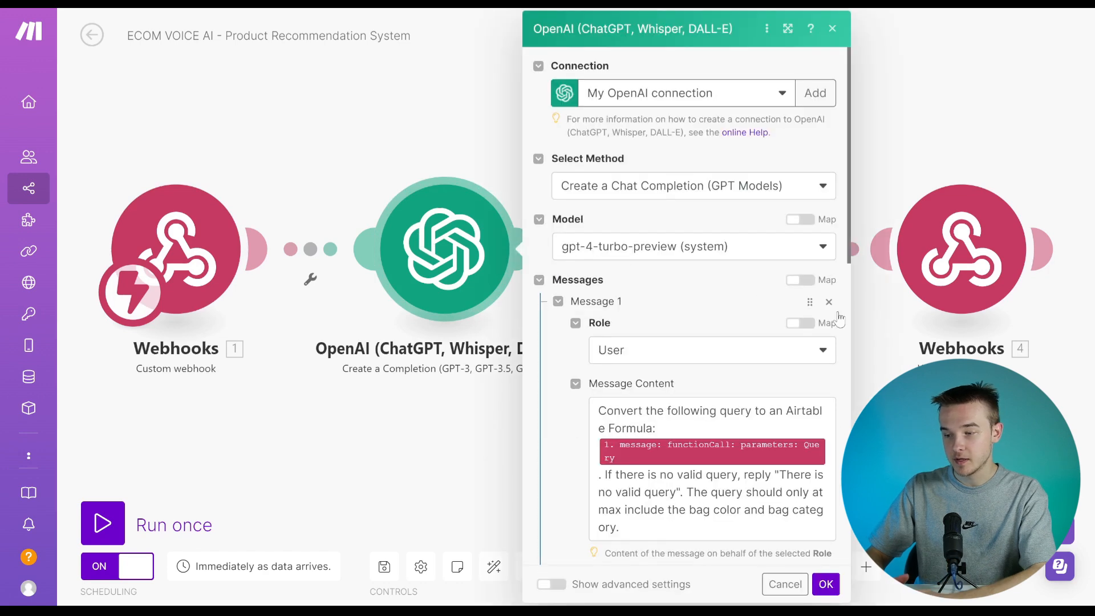
click(833, 29)
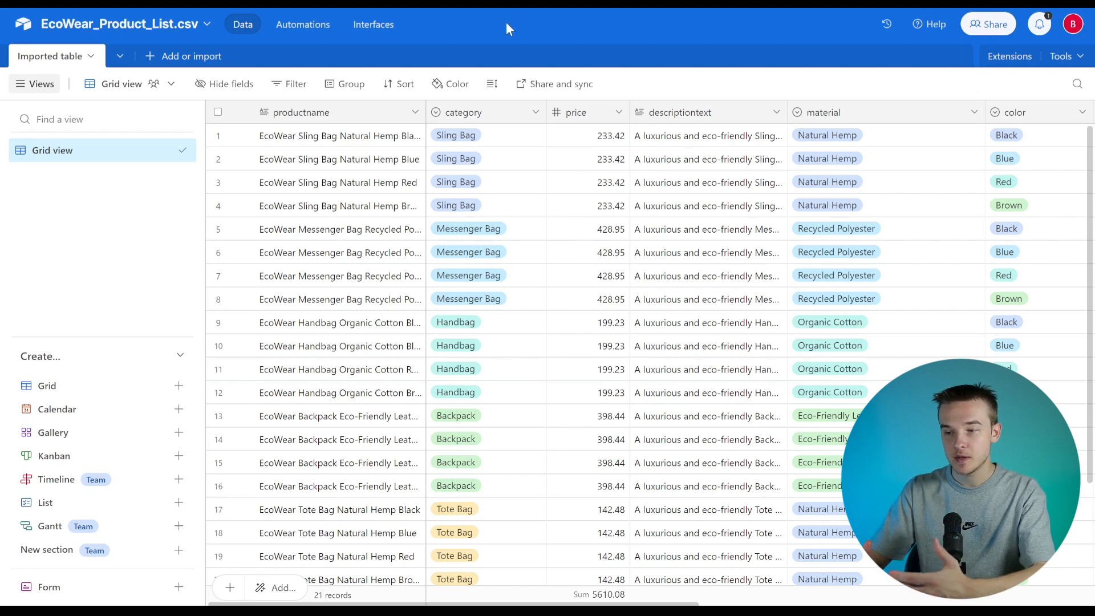
scroll(586, 231, down, 1)
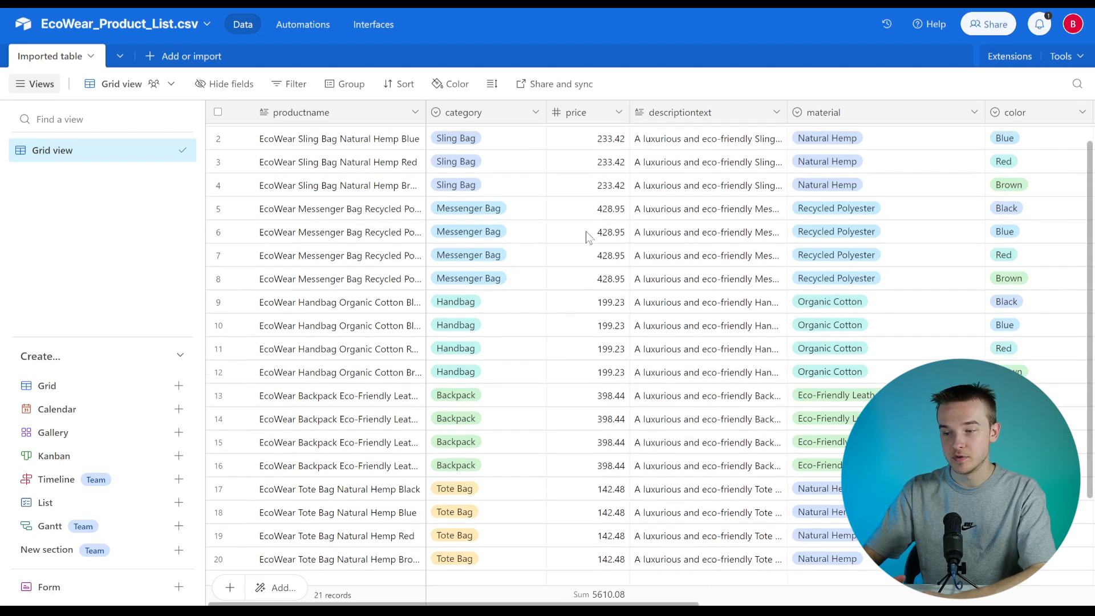
scroll(586, 231, up, 1)
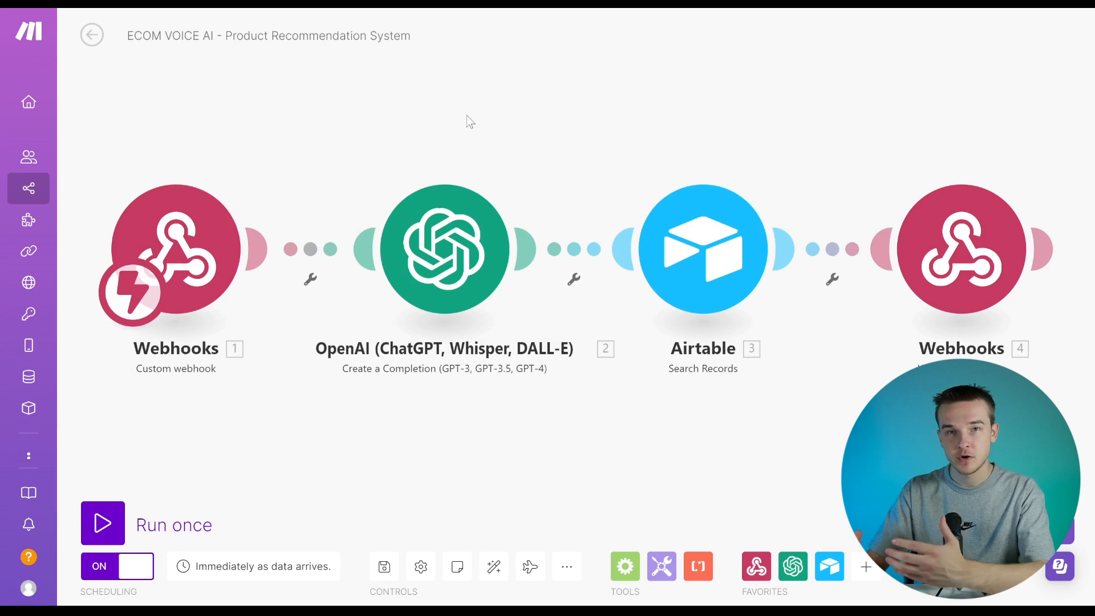
Back in Make, inspect the OpenAI module's Message 1 prompt and trace its Query variable through the webhook's call and function call data.
click(450, 282)
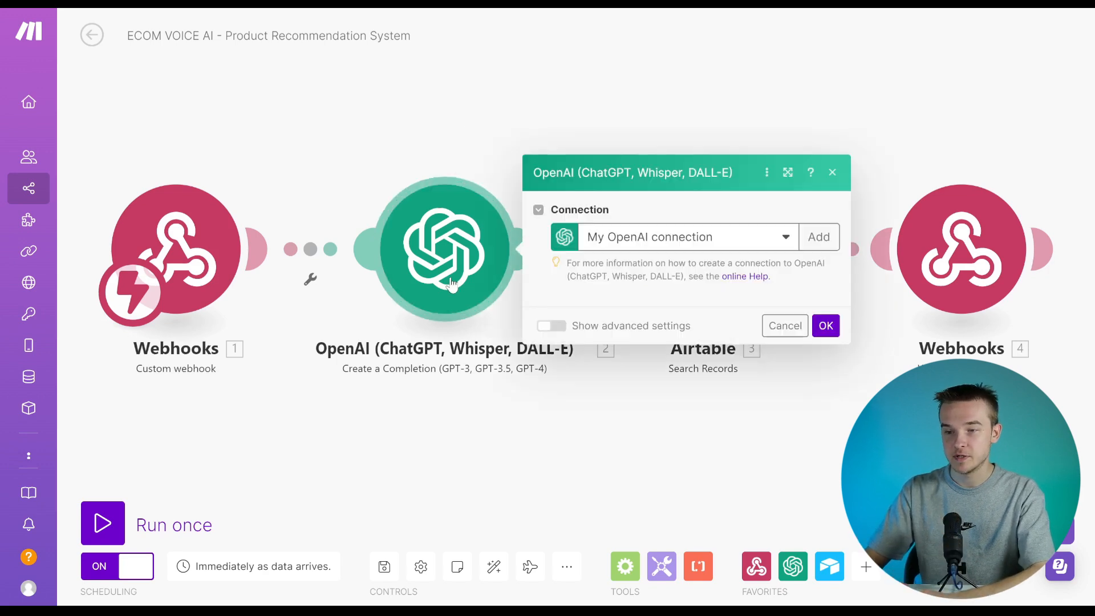
scroll(717, 300, down, 3)
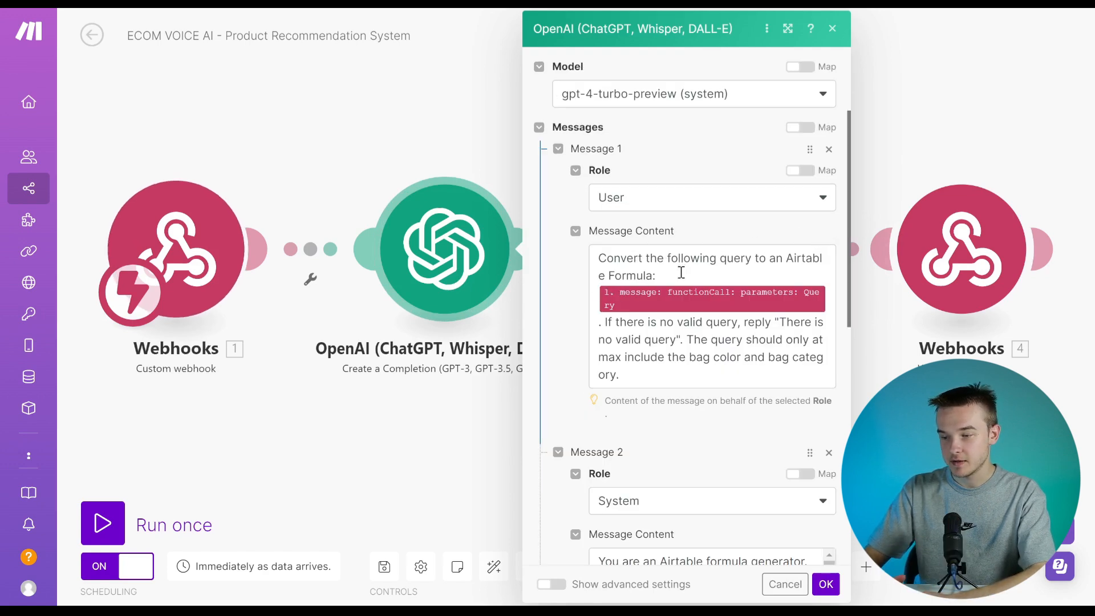
click(699, 273)
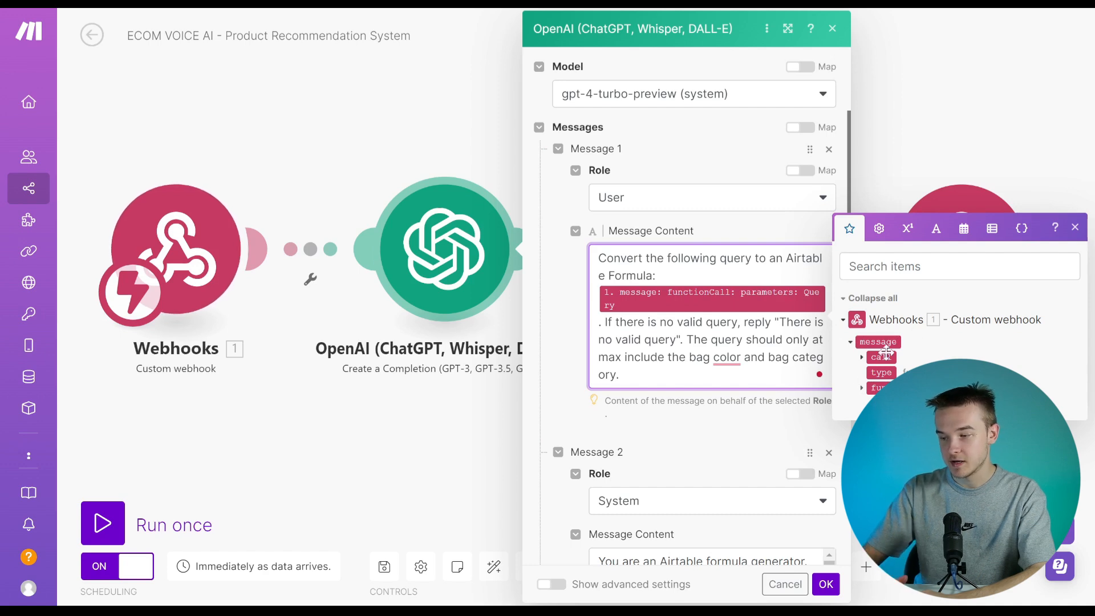
click(862, 357)
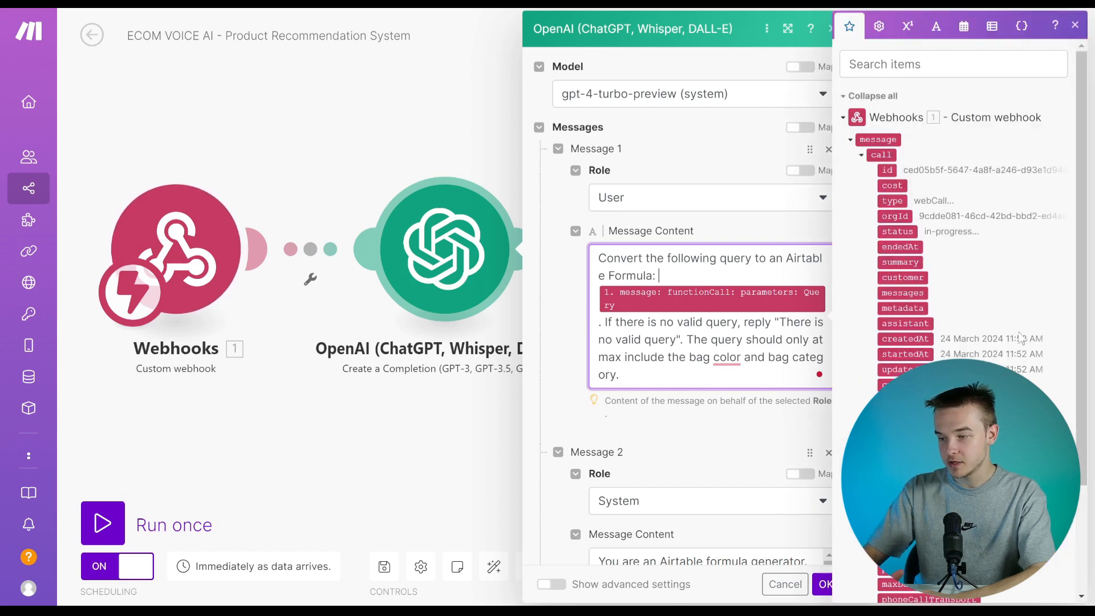
scroll(1021, 338, down, 3)
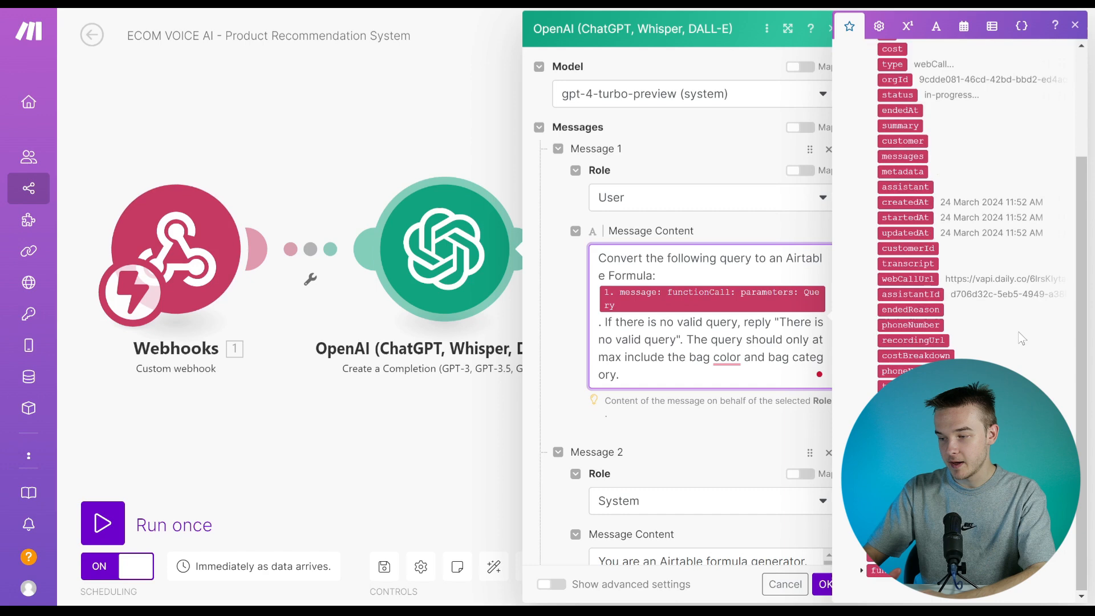
click(864, 570)
scroll(874, 579, down, 1)
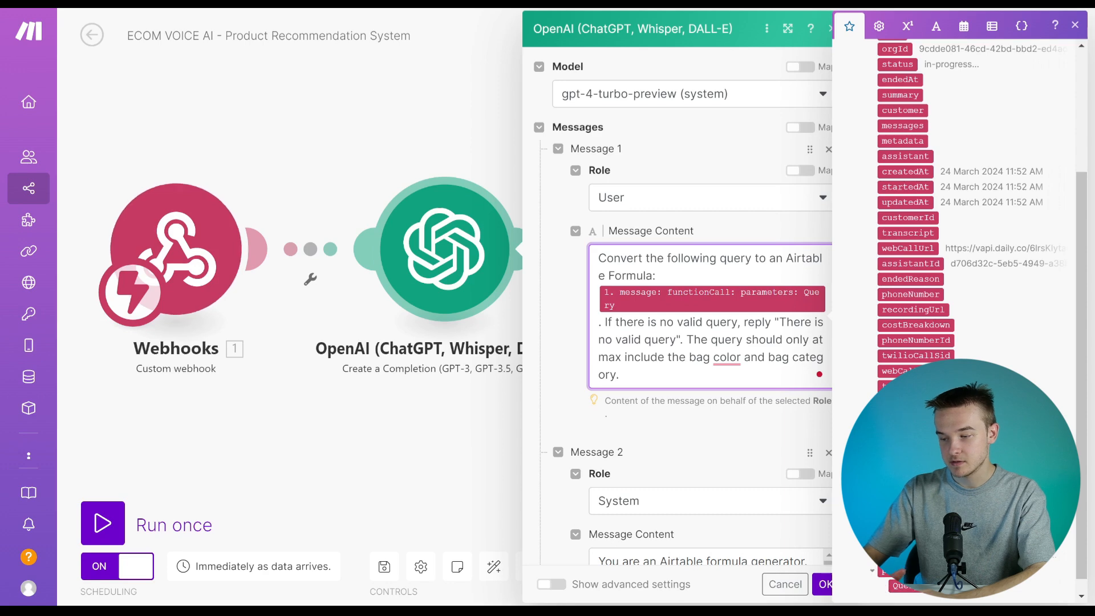
click(873, 571)
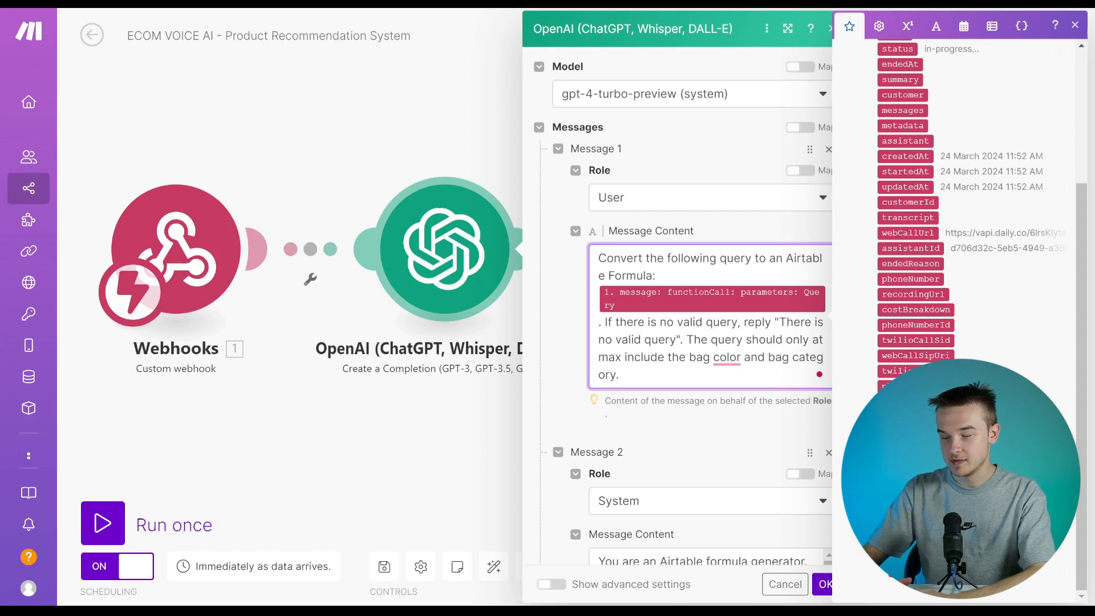
click(1075, 25)
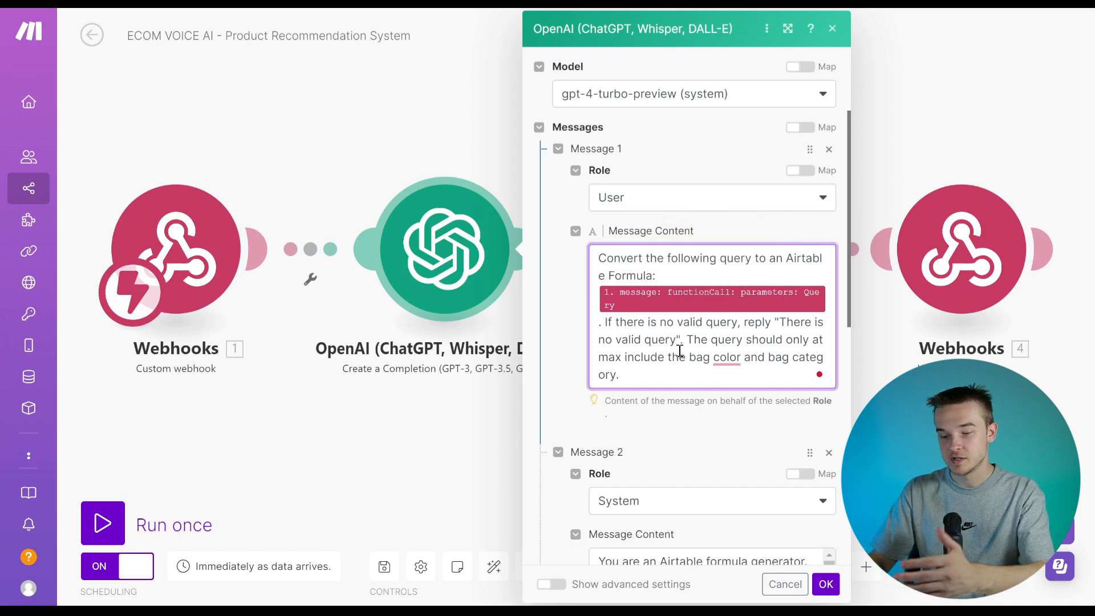
Read through the Message 2 system prompt that defines the Airtable formula generator, from its constraints down to its example queries.
scroll(836, 413, down, 5)
click(833, 413)
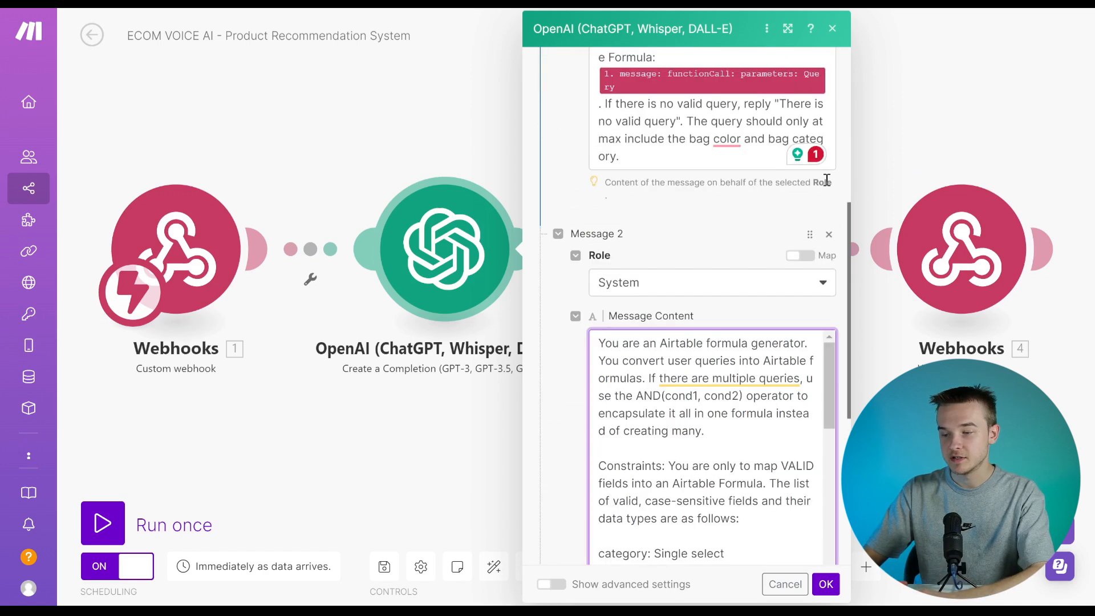
scroll(826, 180, down, 3)
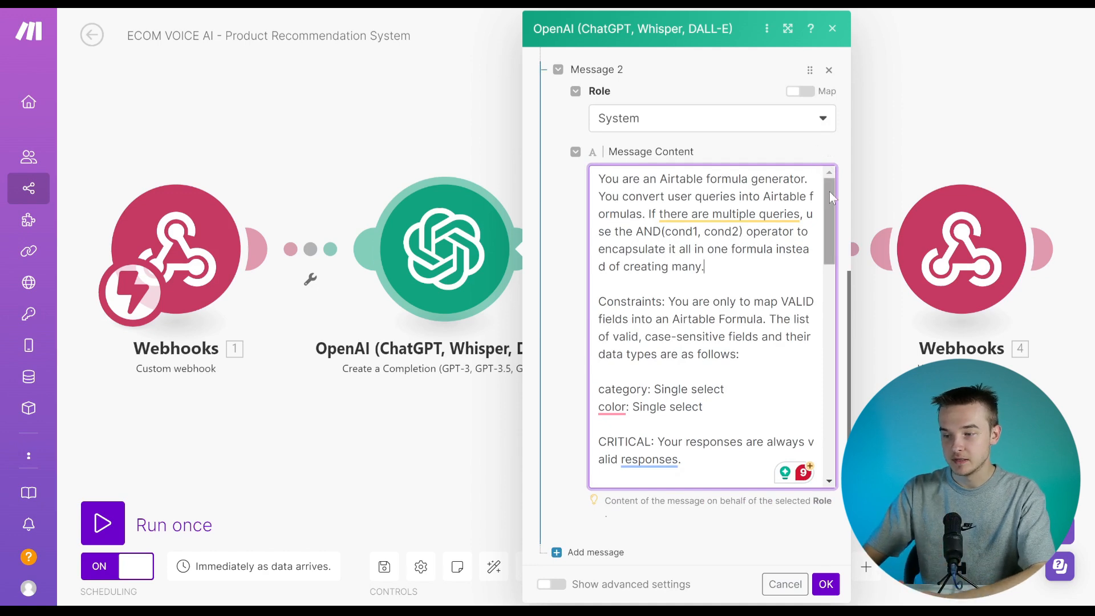
drag(829, 192, 809, 163)
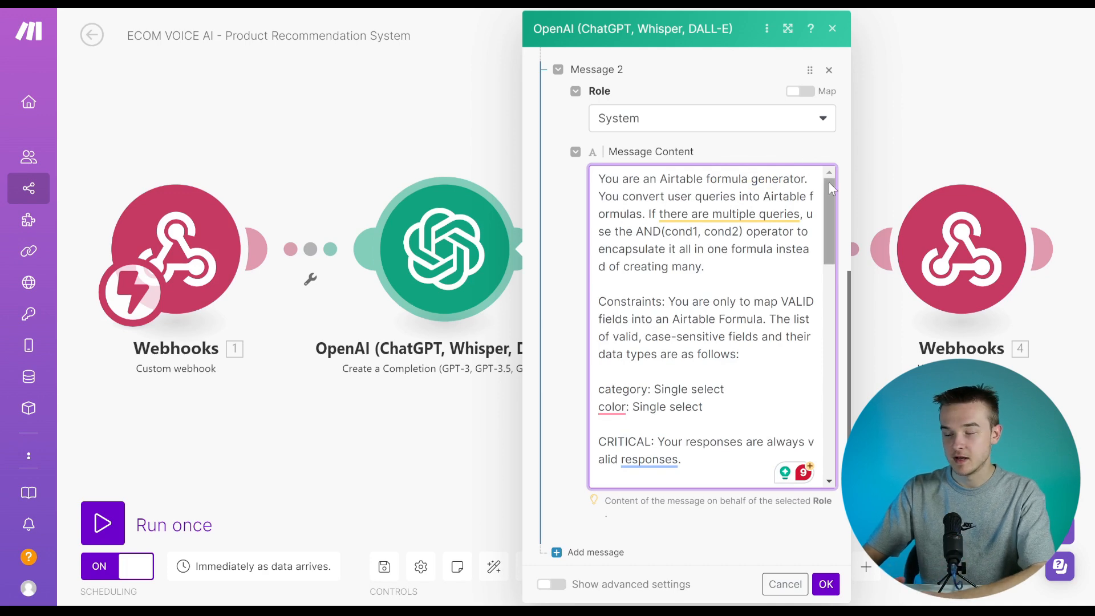
drag(829, 183, 827, 336)
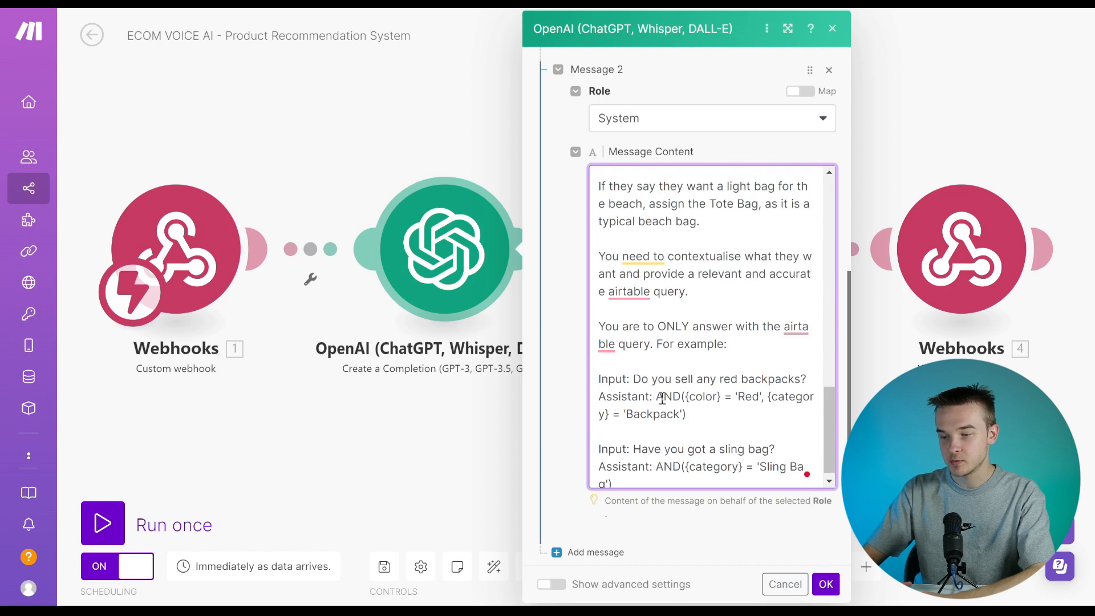
Highlight and examine the system prompt's example Airtable formula for the red backpacks question.
drag(655, 397, 697, 417)
click(697, 416)
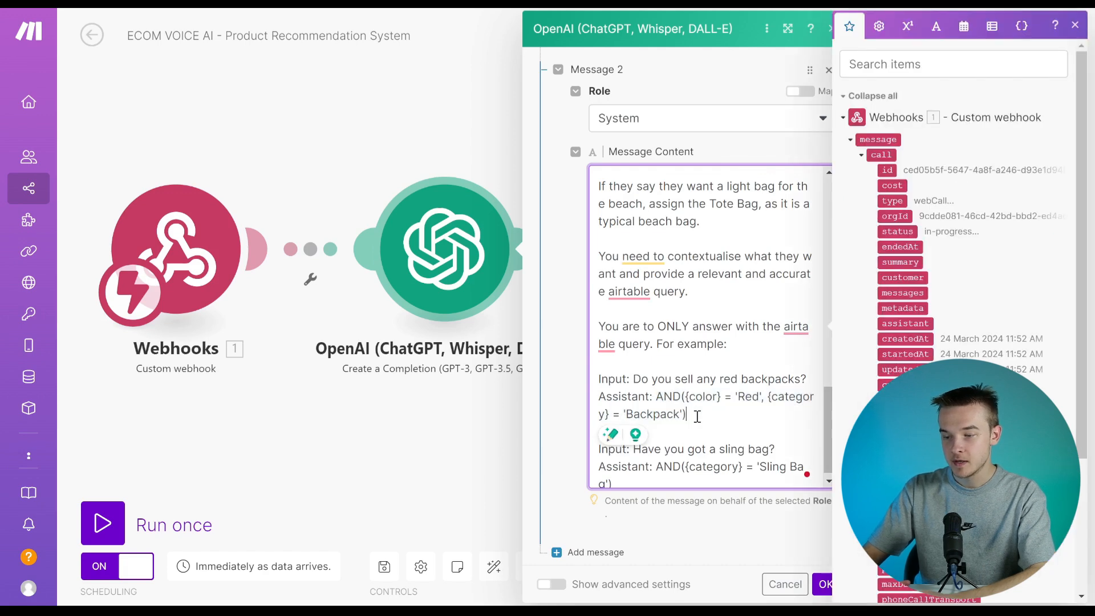
click(1075, 25)
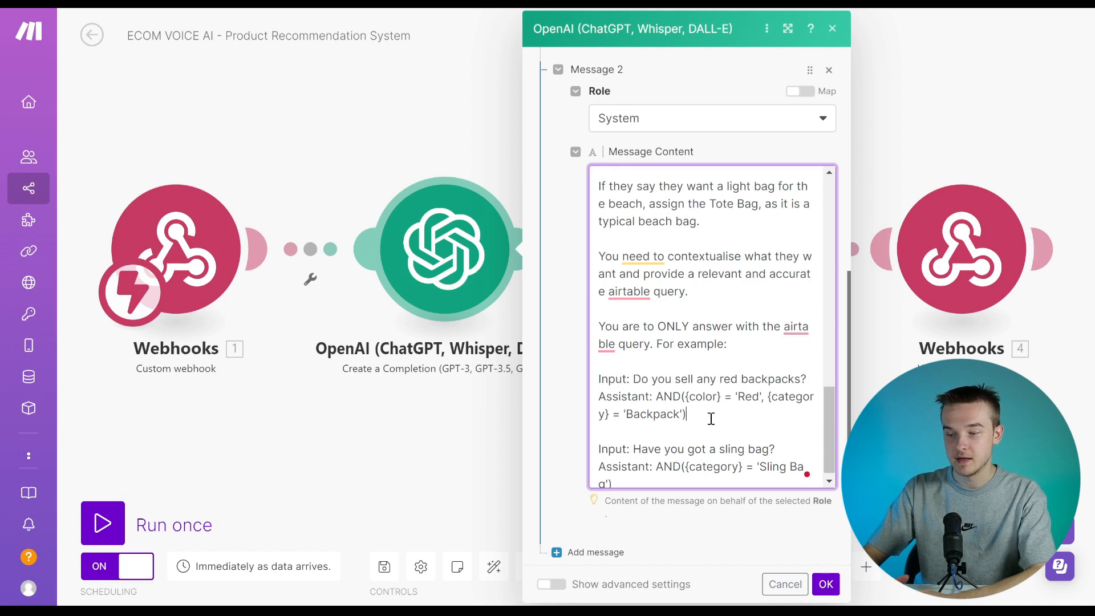
drag(691, 414, 655, 397)
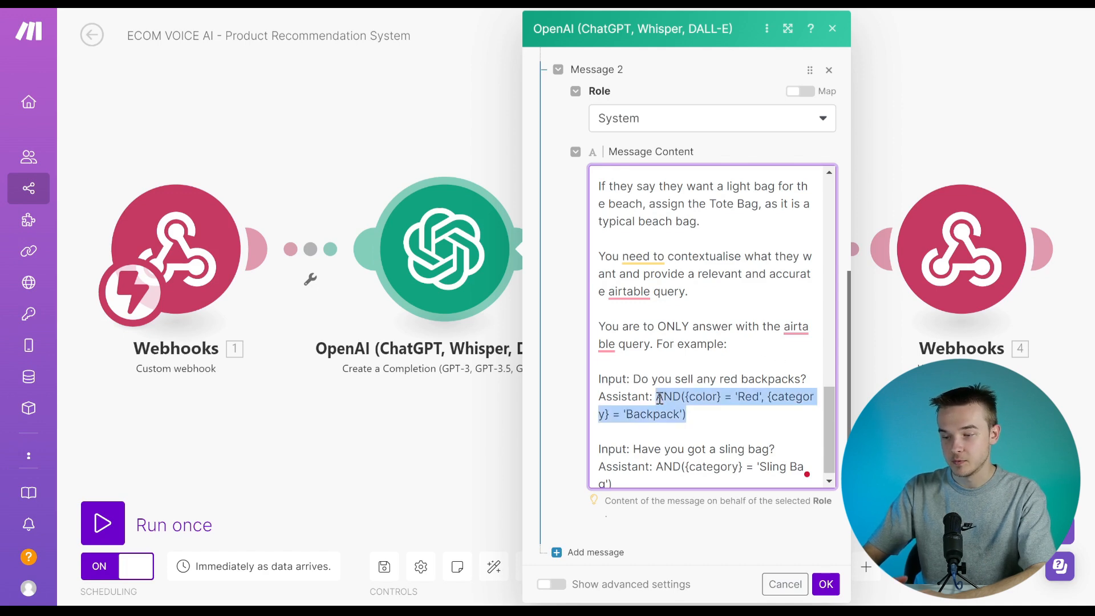
click(694, 410)
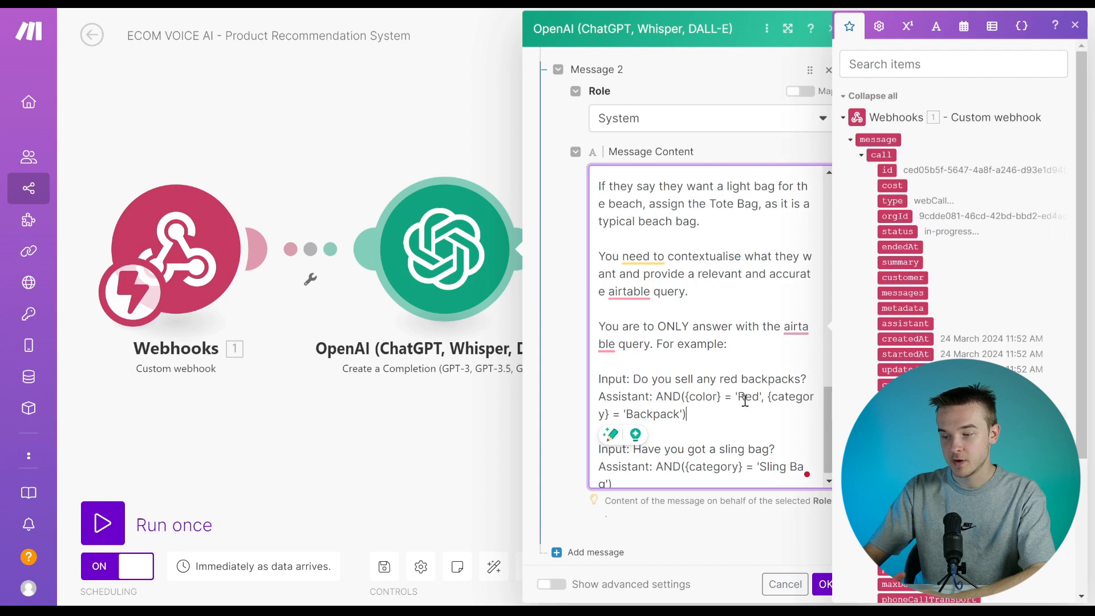
click(1074, 25)
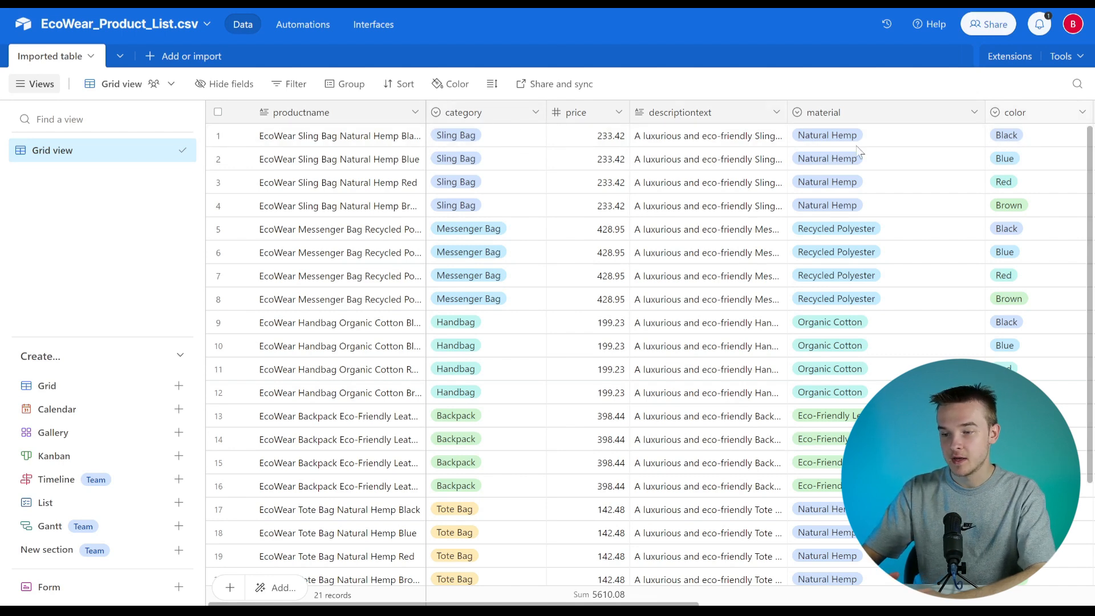
Check the category and color fields in the Airtable product table against the example formulas in the Message 2 system prompt.
click(509, 122)
click(686, 81)
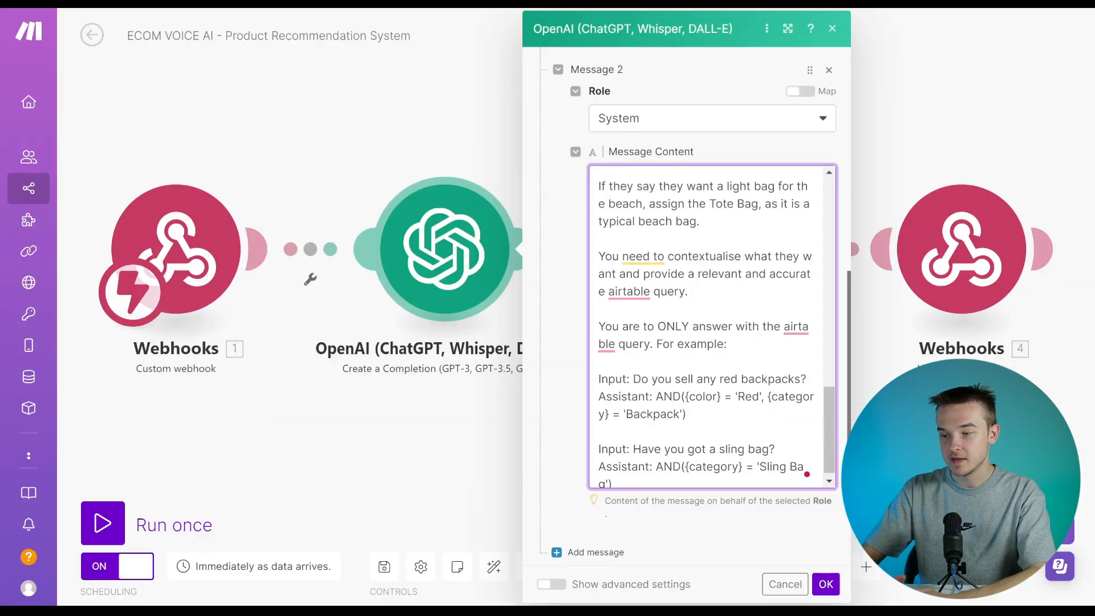
click(752, 370)
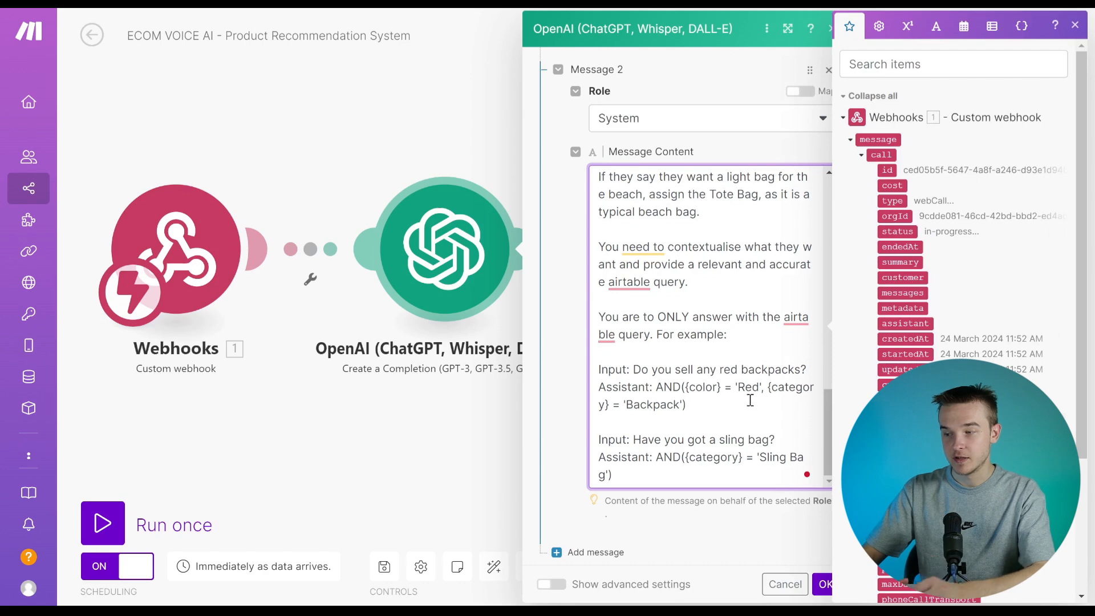
click(1075, 26)
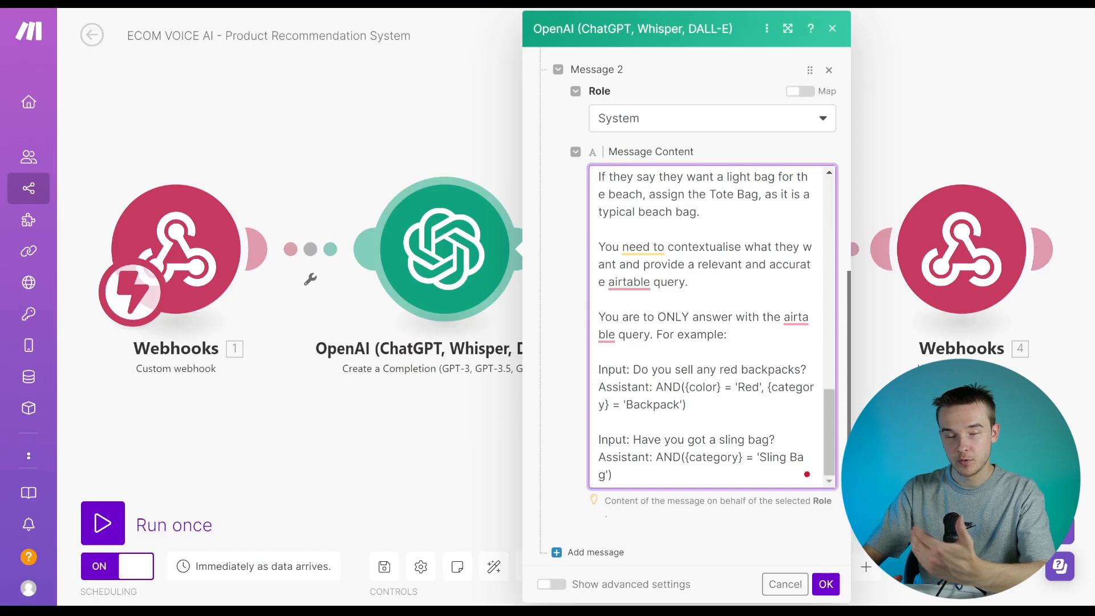
click(728, 472)
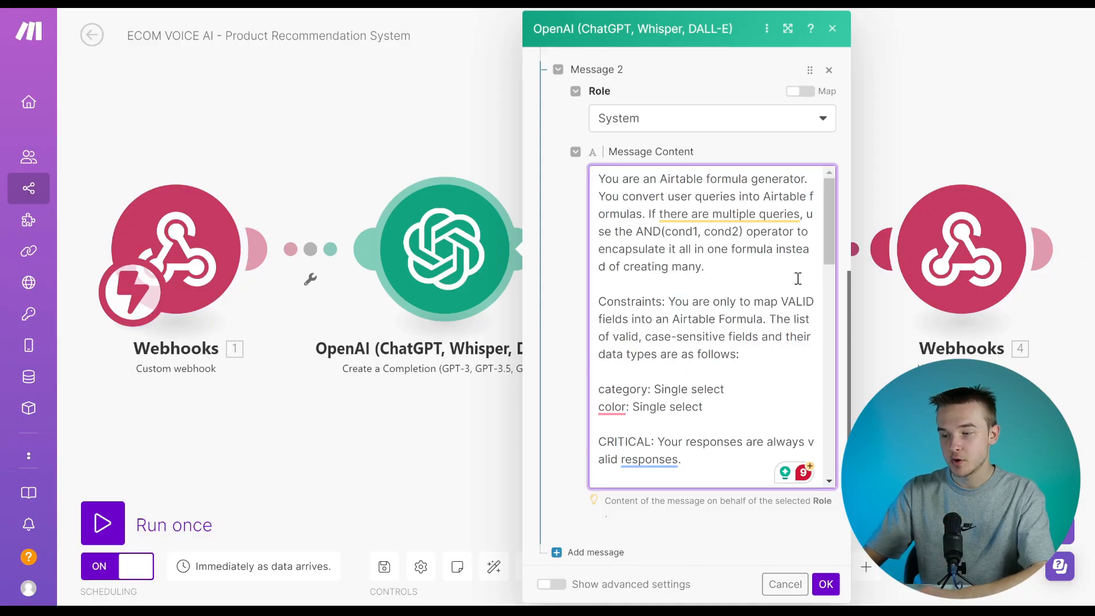
Review the Message 2 system prompt's valid category and color fields and its lists of offered colours and bags.
scroll(789, 316, down, 3)
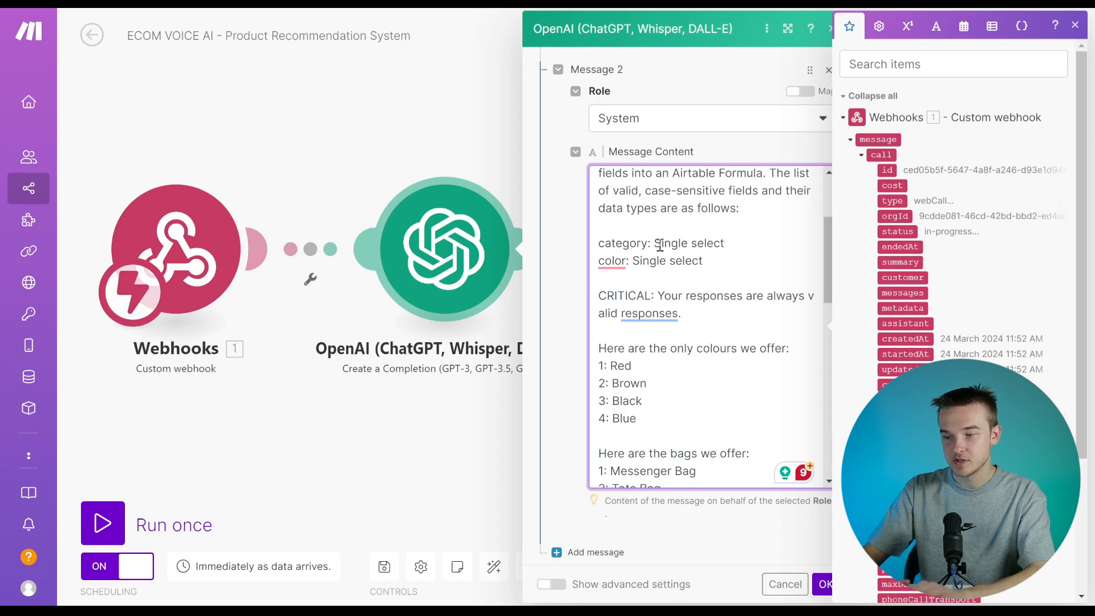
click(1075, 26)
scroll(785, 274, down, 1)
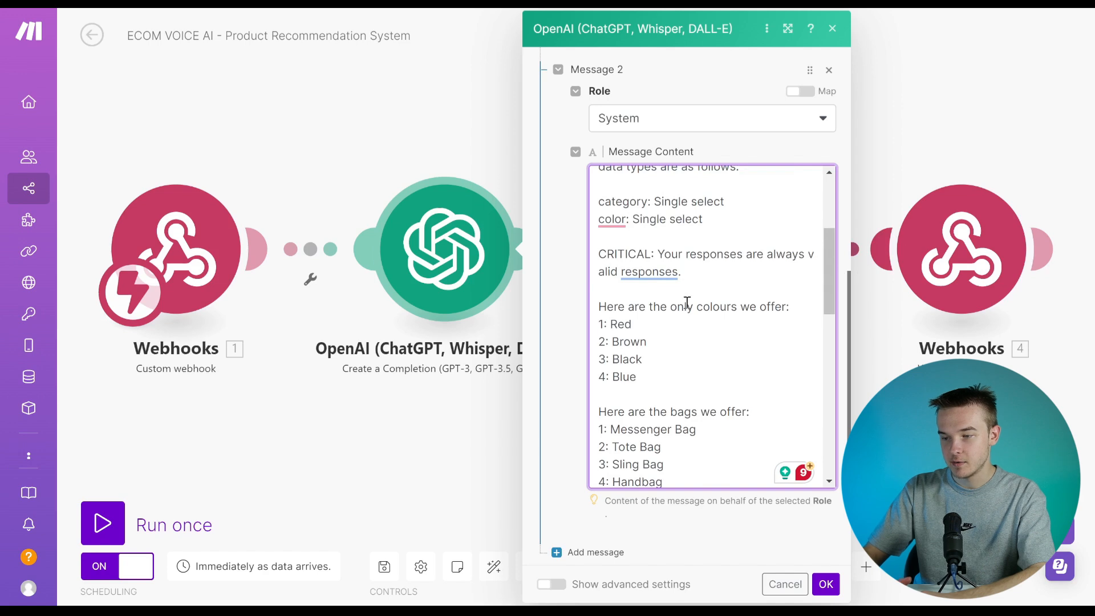
scroll(793, 305, down, 2)
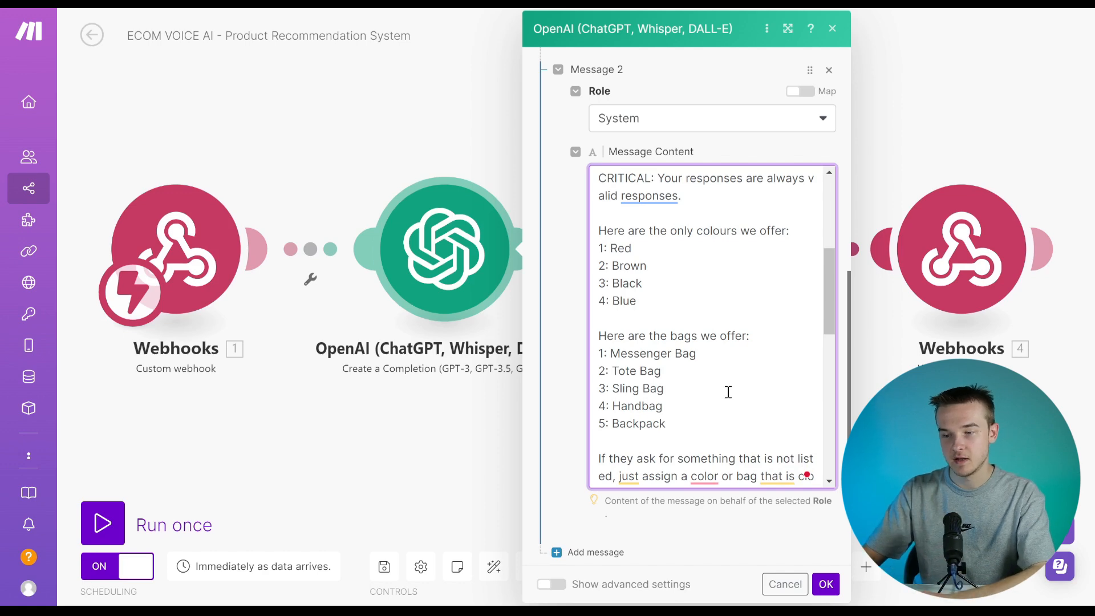
Read the system prompt's fallback rules for unlisted colours and bag types, down to its example formula for the sling bag question.
scroll(713, 319, down, 5)
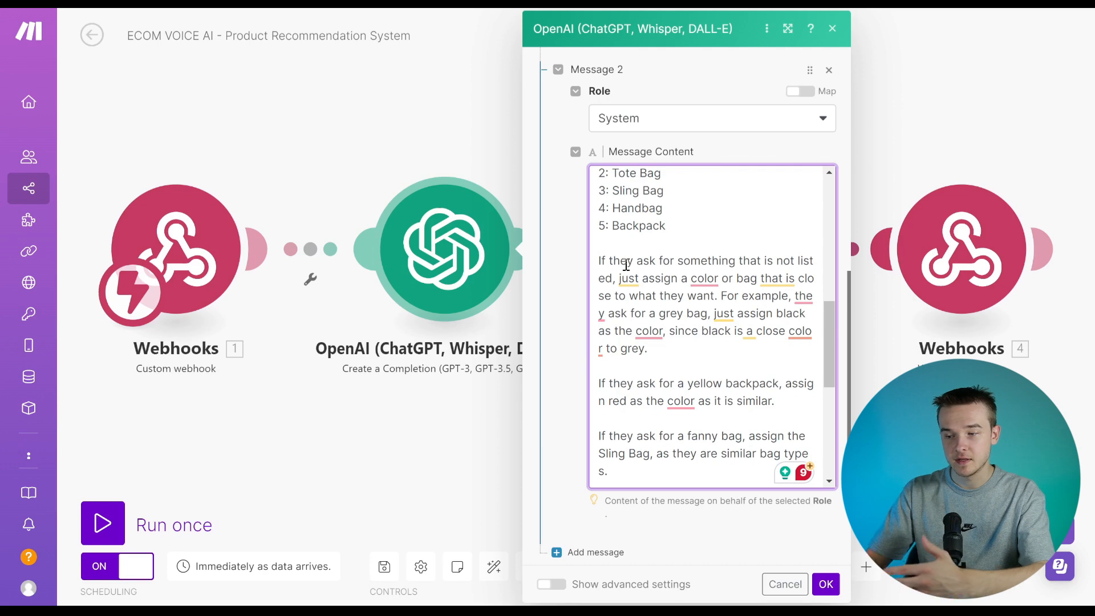
scroll(667, 258, up, 1)
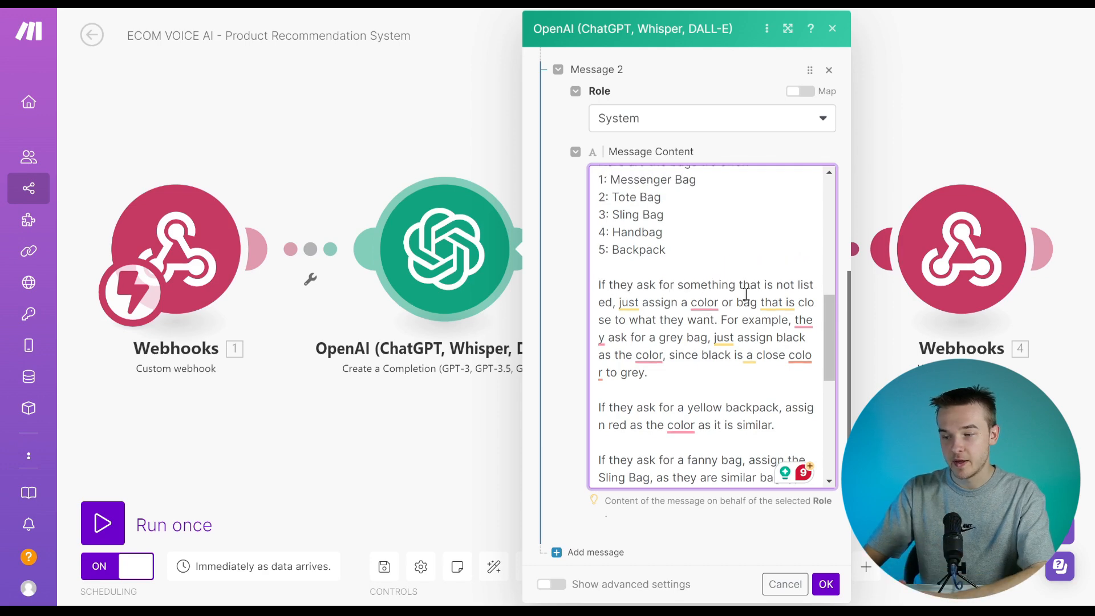
scroll(746, 293, down, 3)
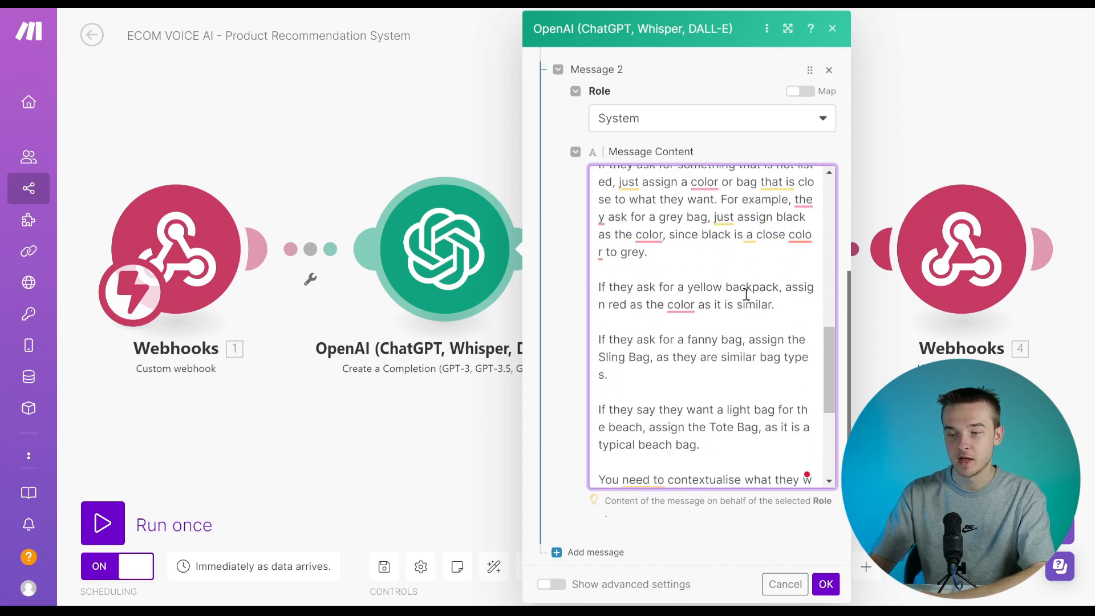
scroll(745, 293, down, 2)
scroll(777, 374, down, 4)
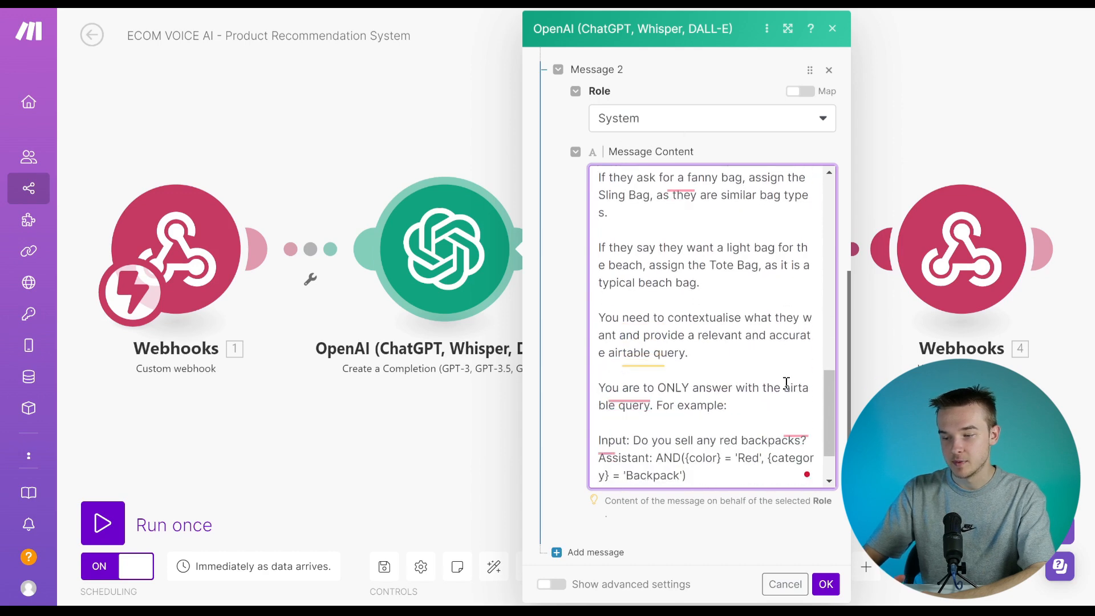
scroll(786, 383, down, 2)
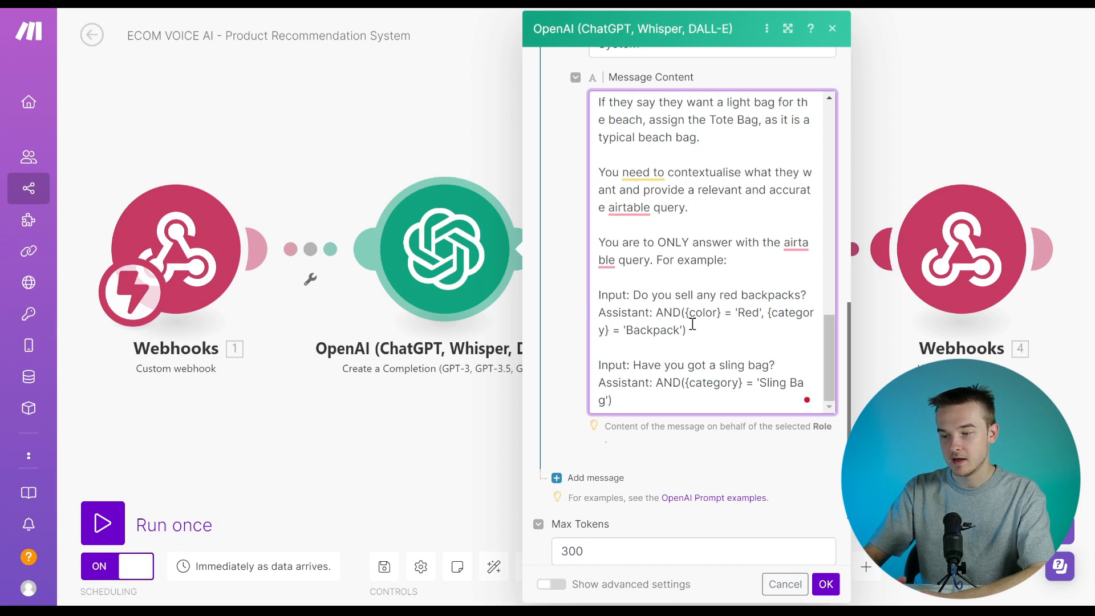
click(674, 396)
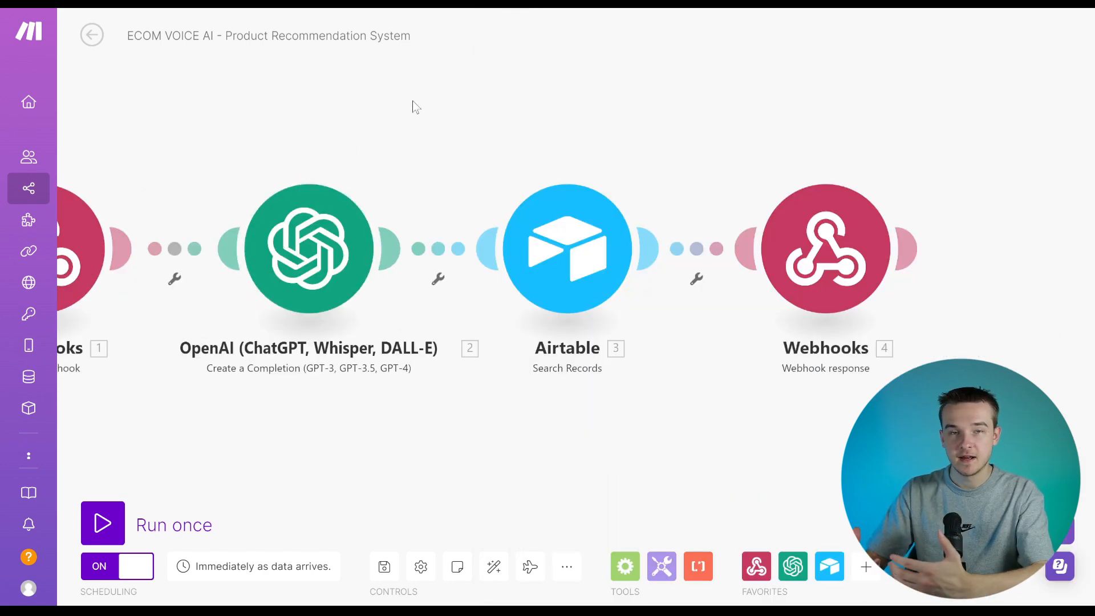
Inspect the Airtable search module's base, output fields, formula mapping and limit, and open the final Webhook response module.
click(554, 235)
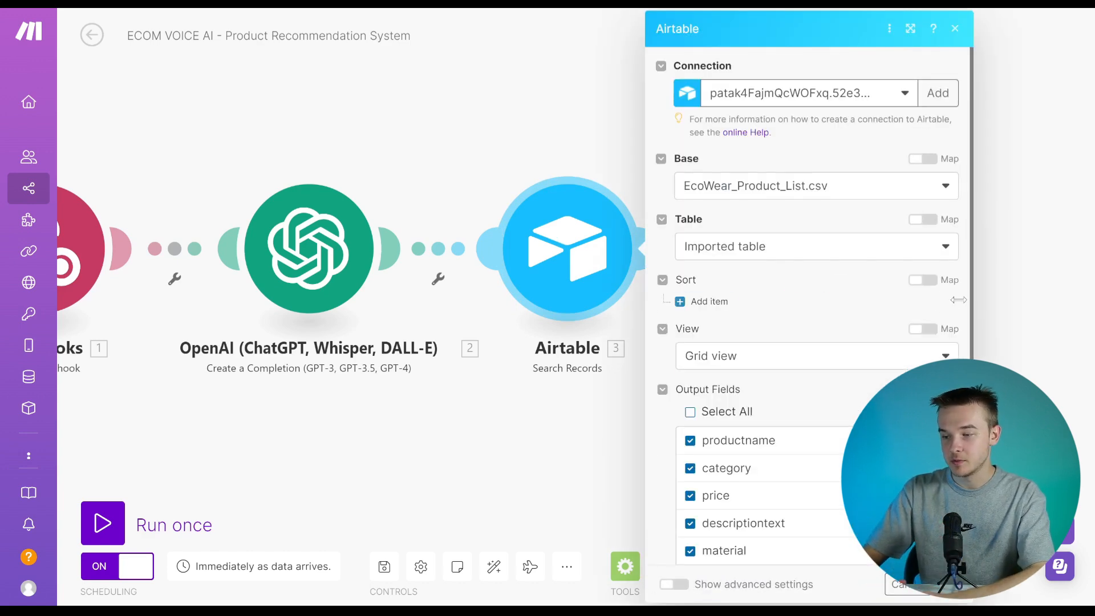
scroll(955, 303, down, 5)
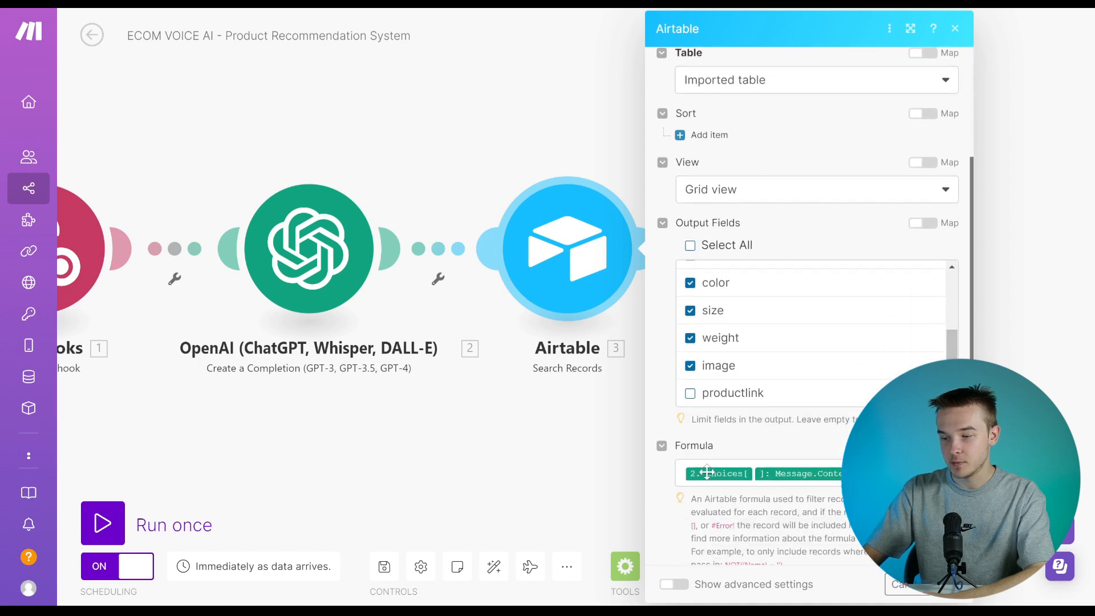
scroll(707, 472, down, 2)
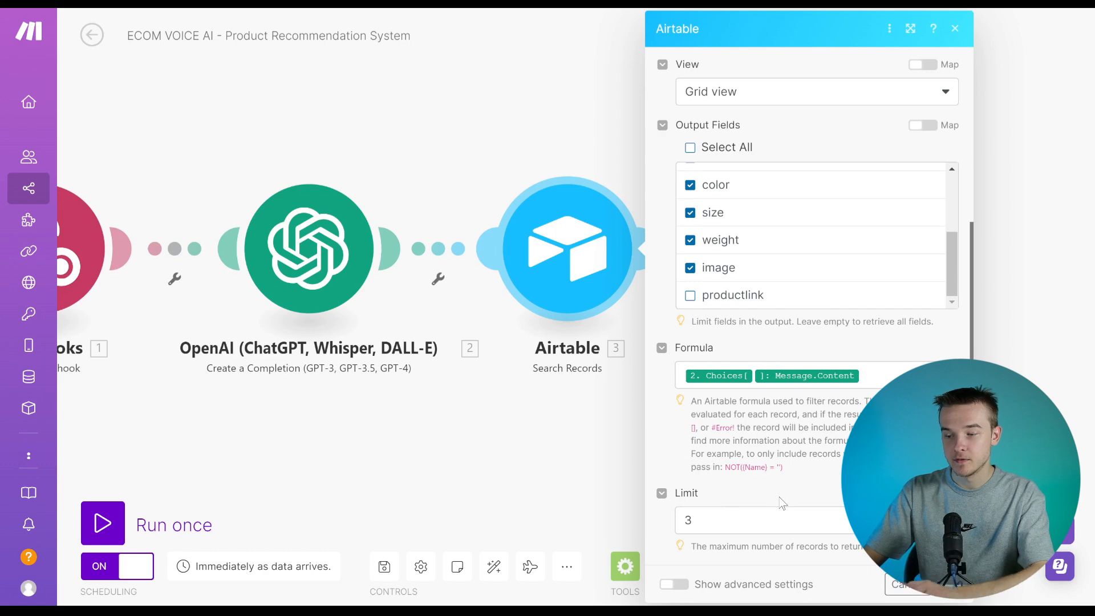
click(946, 583)
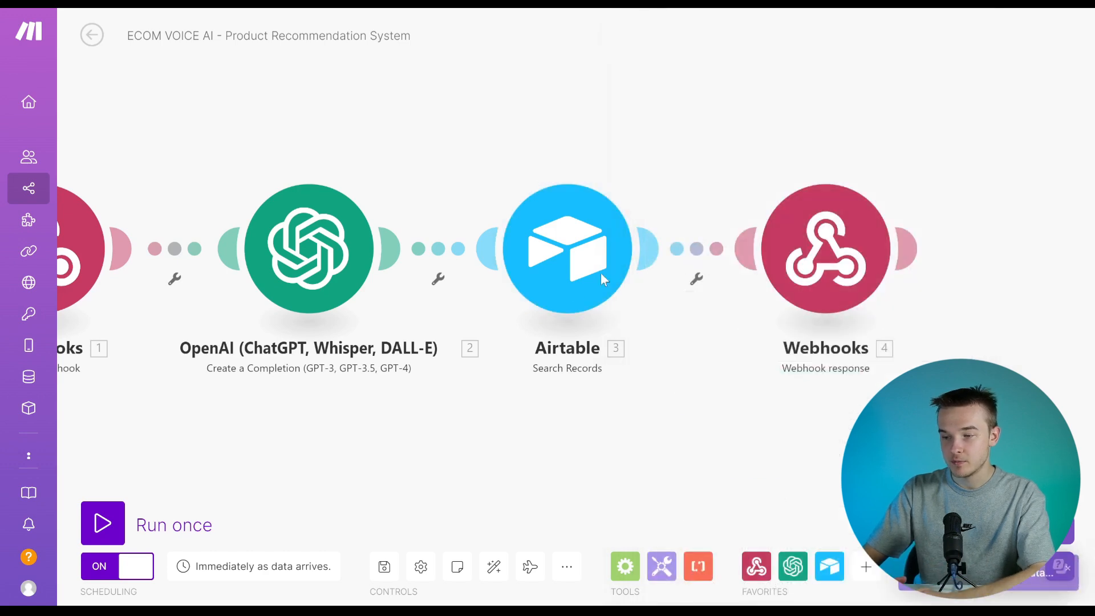
drag(731, 167, 501, 155)
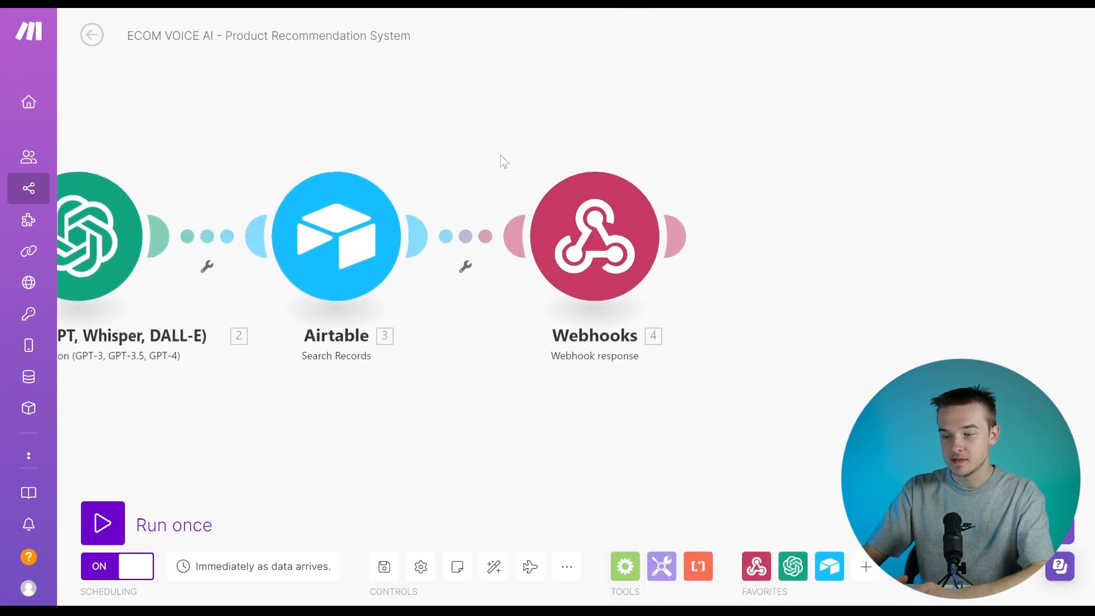
click(591, 237)
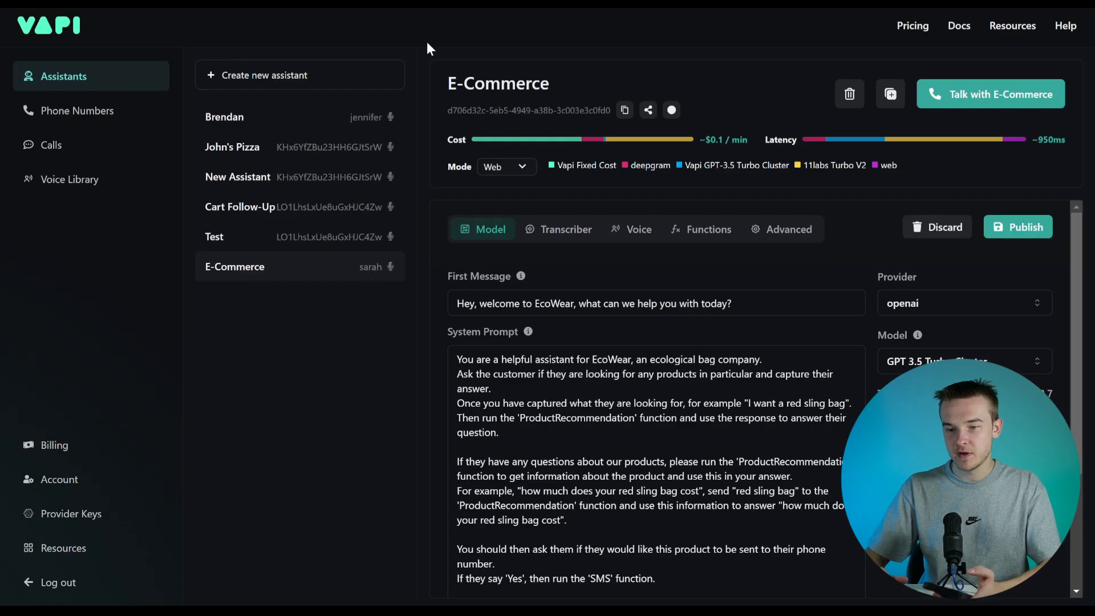
In Vapi, view the phone numbers and select the last one assigned to the E-Commerce assistant.
click(73, 108)
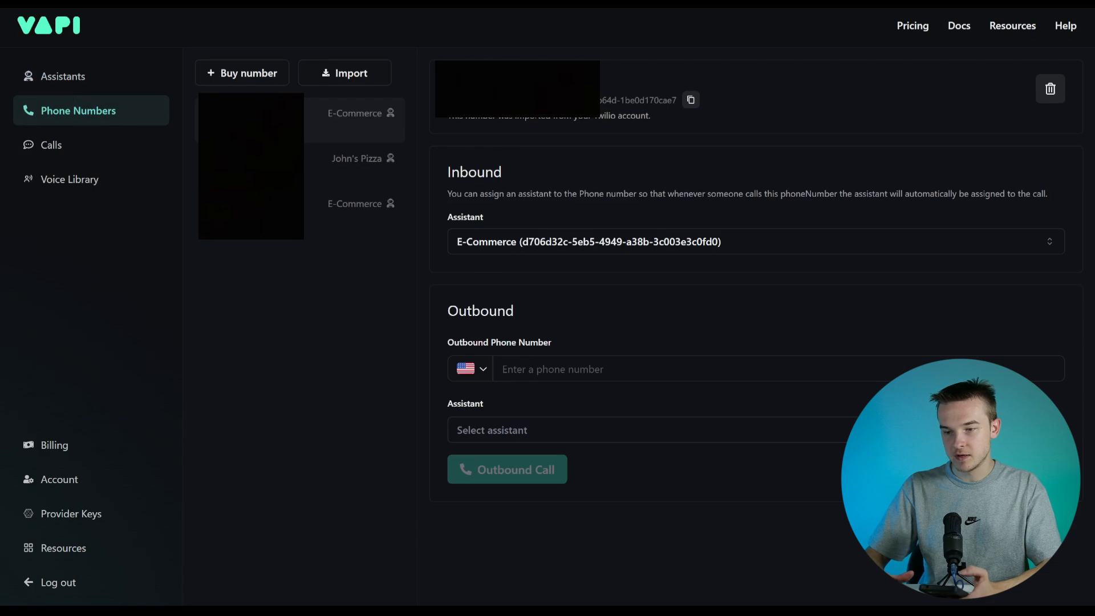
click(355, 208)
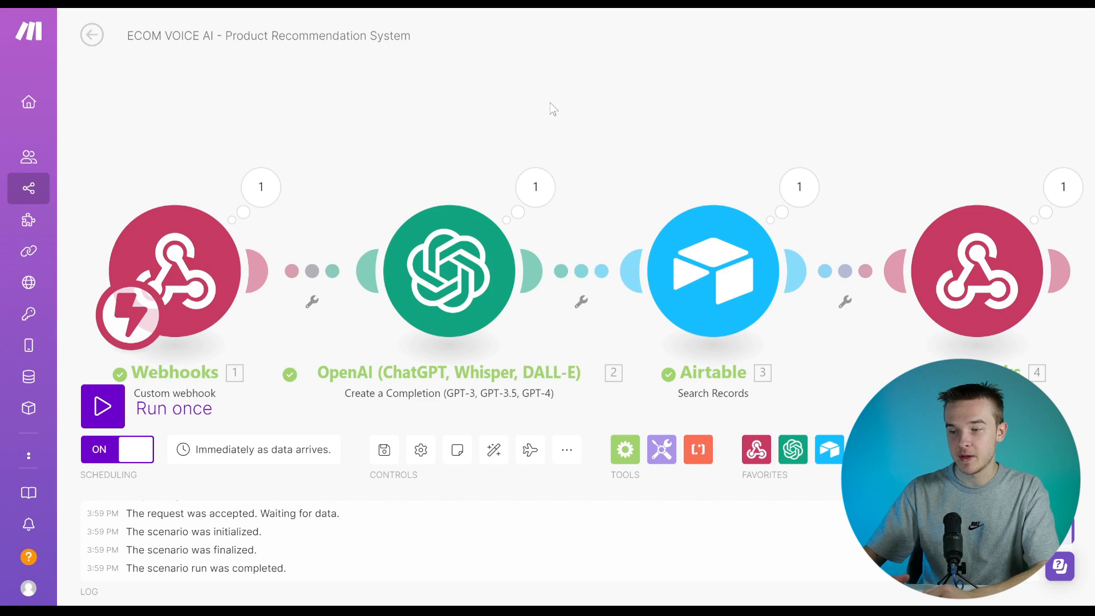
Back in Make, examine the product details in the response body of the completed run's final webhook module.
drag(550, 104, 398, 97)
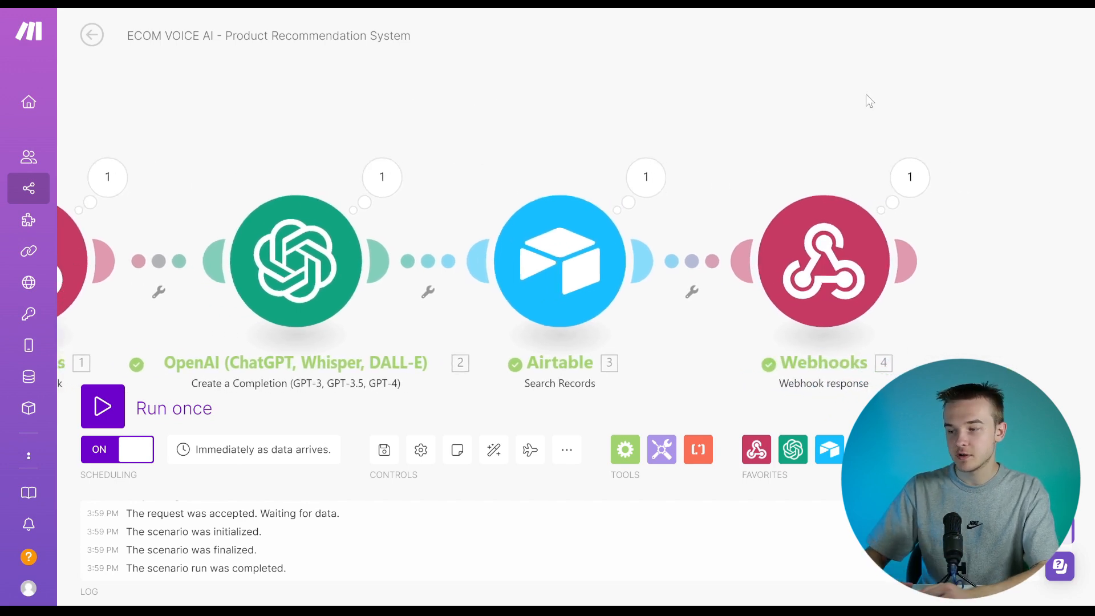
click(911, 184)
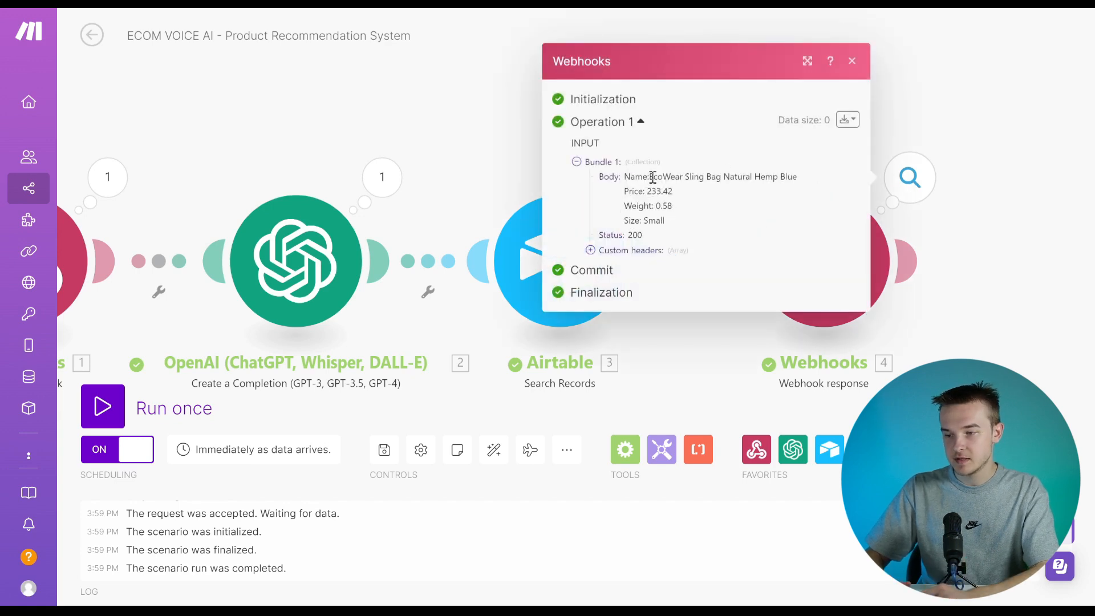
drag(652, 177, 694, 178)
click(705, 178)
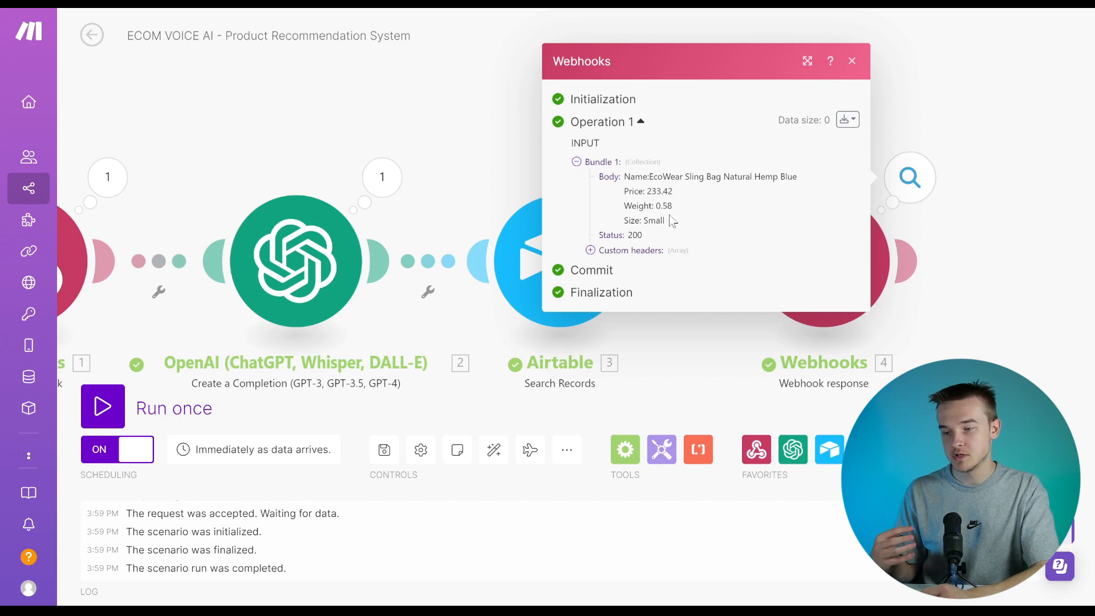
key(Escape)
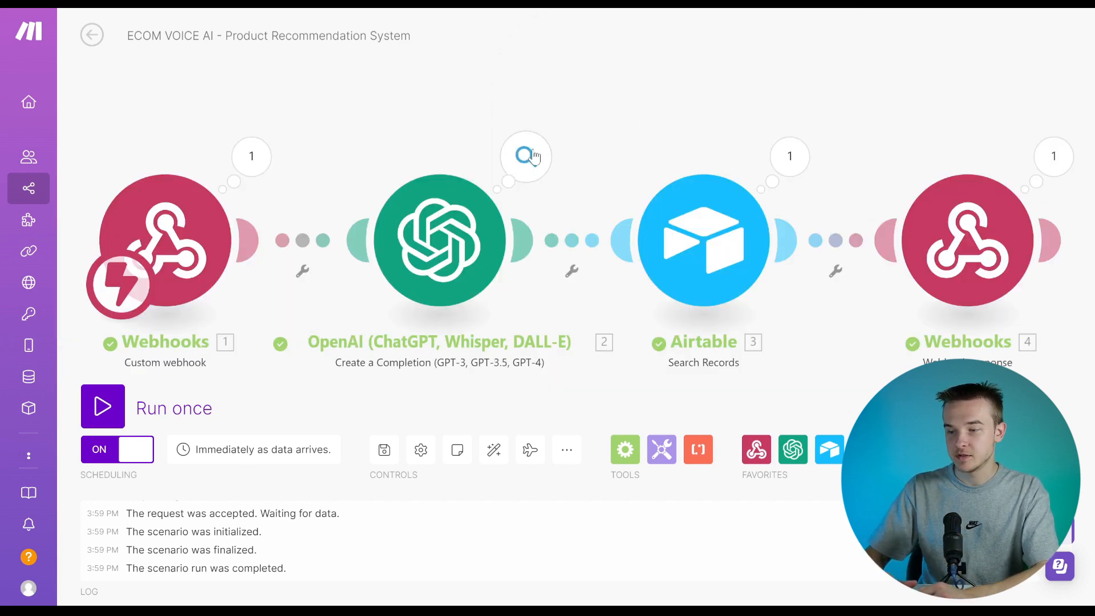
Examine the Airtable formula that the OpenAI module produced as its result in the completed run.
click(526, 157)
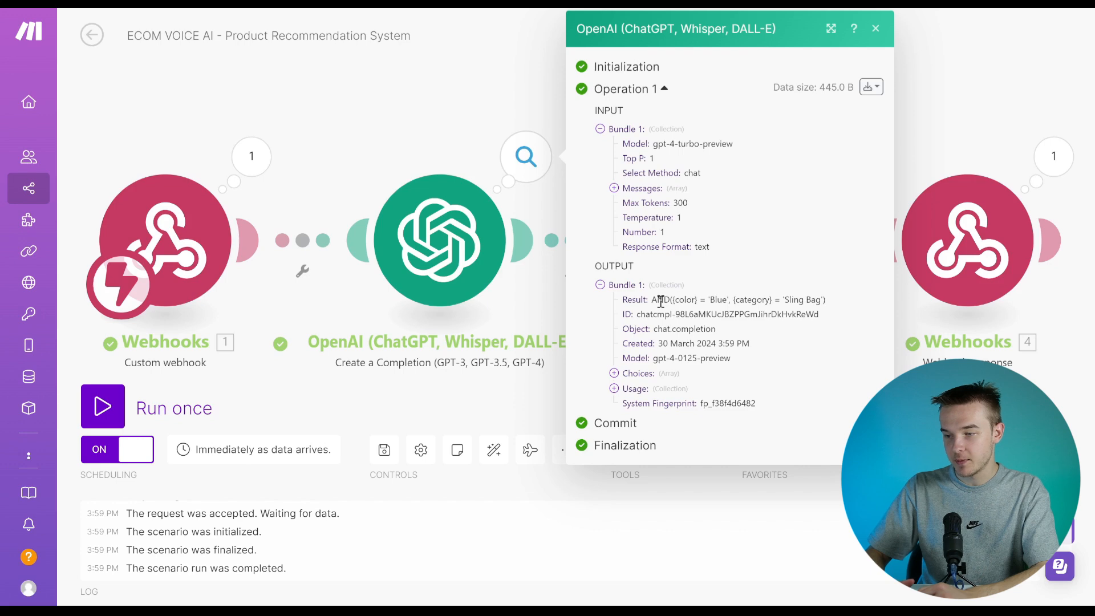
drag(656, 301, 828, 301)
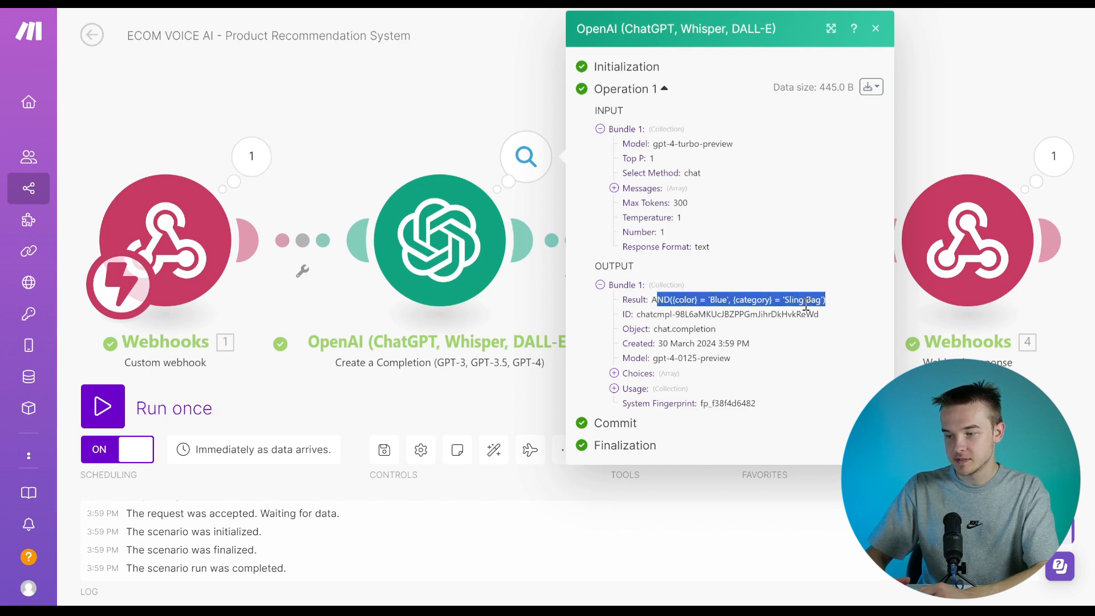
click(806, 303)
click(482, 71)
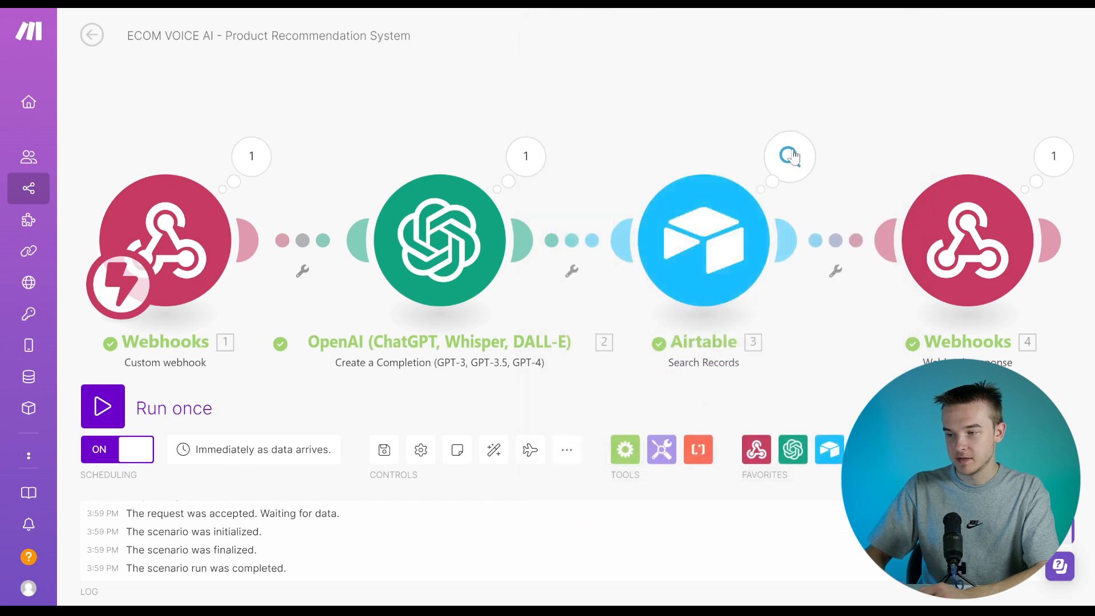
Check the formula received by the Airtable search module and the product record it output in the run.
click(792, 156)
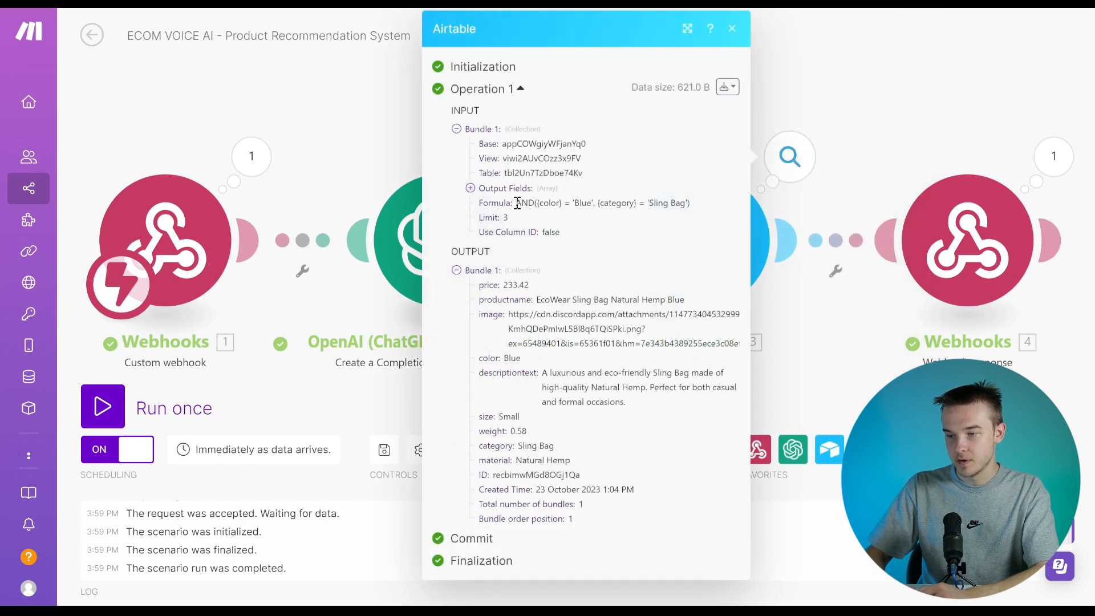
drag(516, 203, 640, 217)
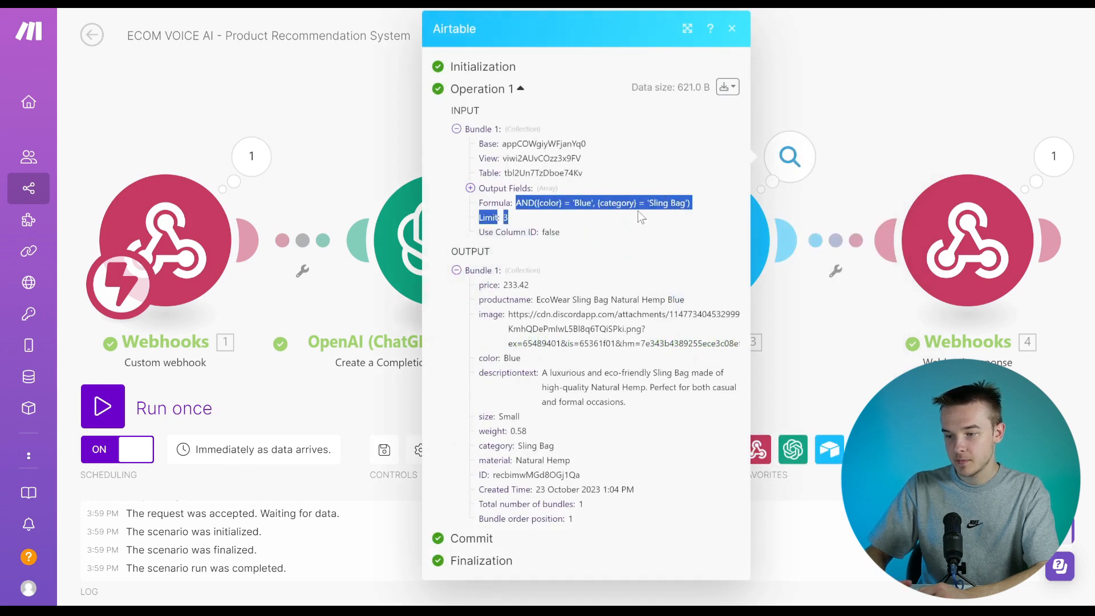
click(587, 198)
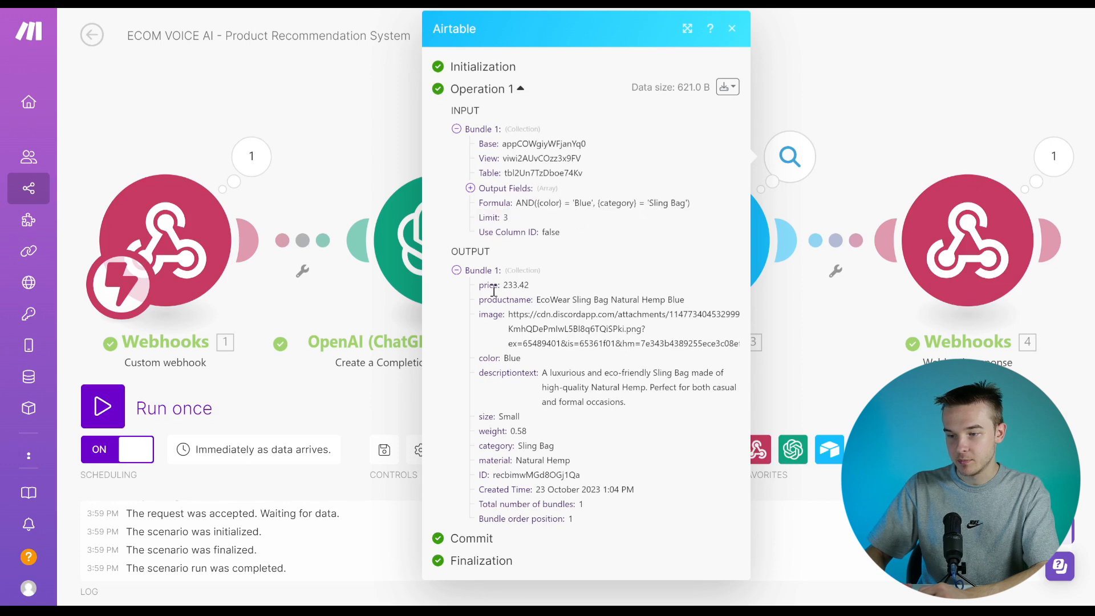
click(369, 146)
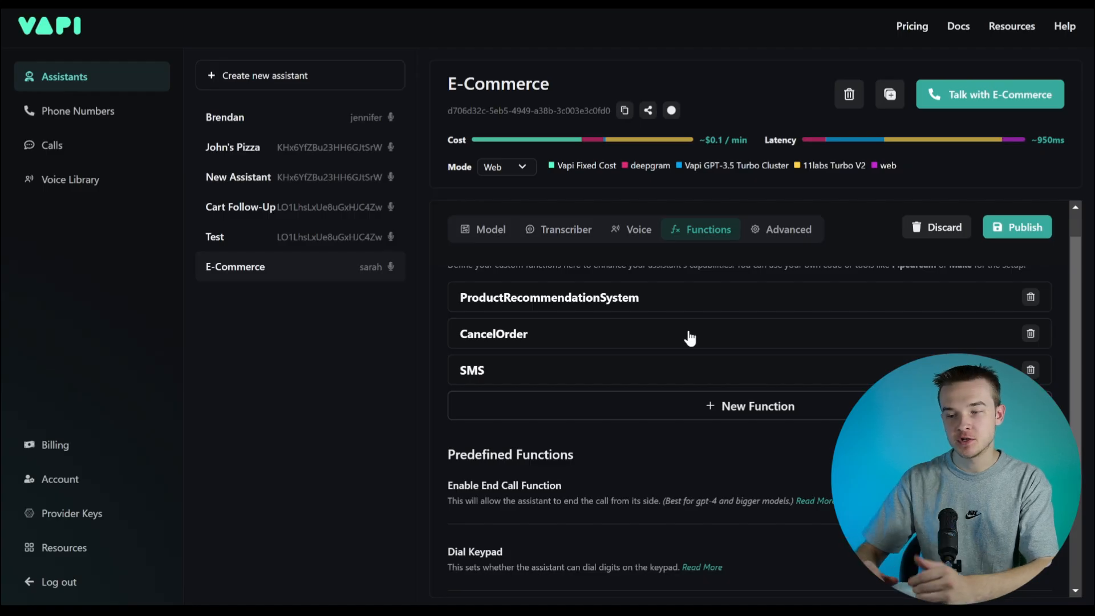
In Vapi, read the E-Commerce assistant's system prompt down to its order cancellation instructions.
click(690, 338)
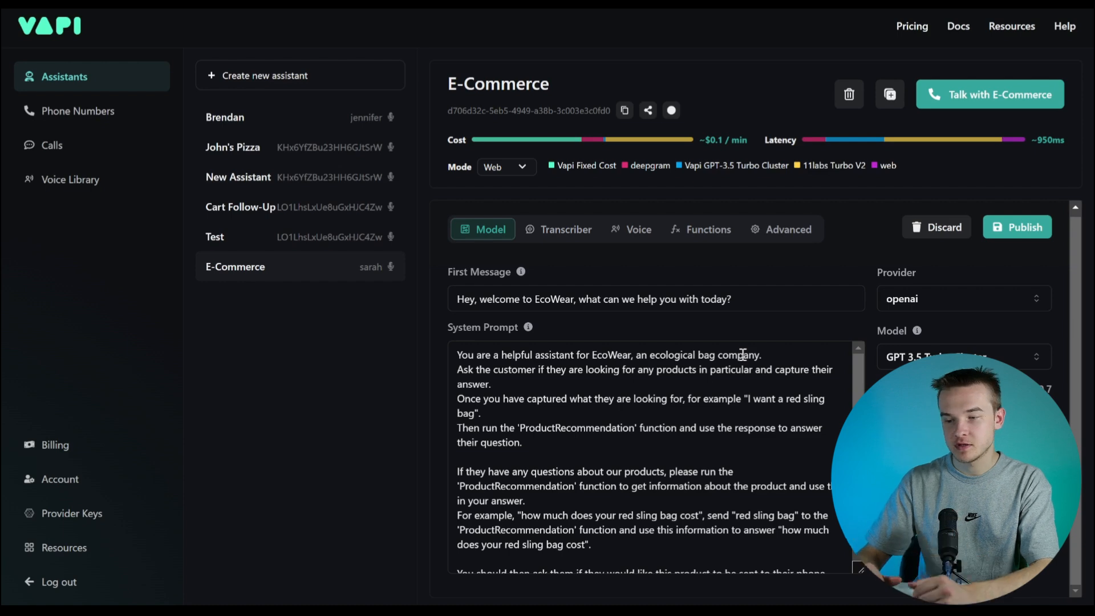
scroll(822, 401, down, 3)
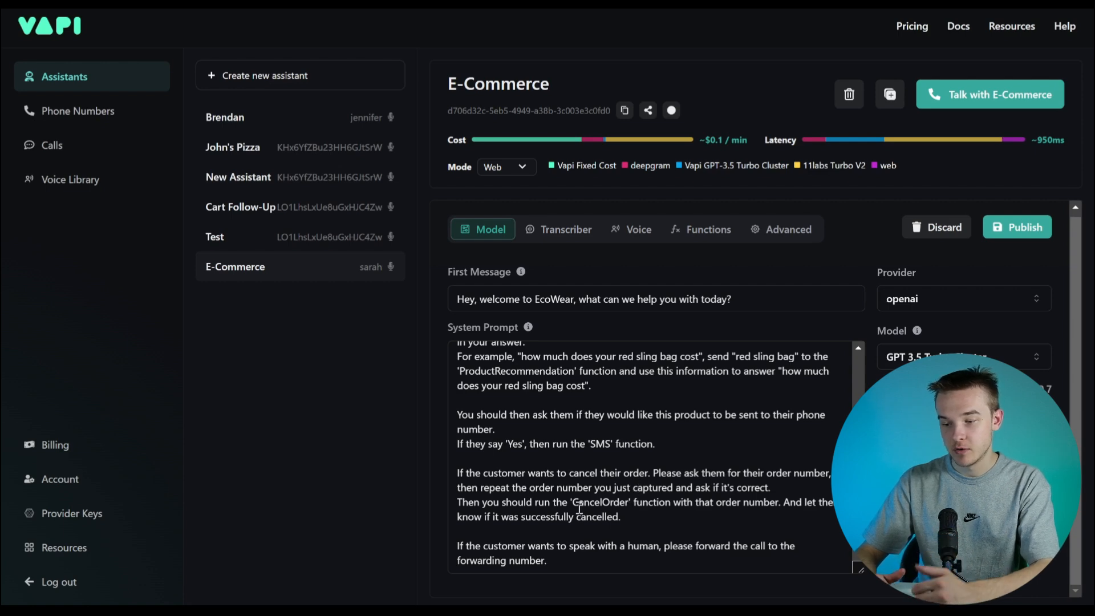
Inspect the CancelOrder custom function's description and server URL, and expand its OrderNumber property to review its description and type.
click(694, 234)
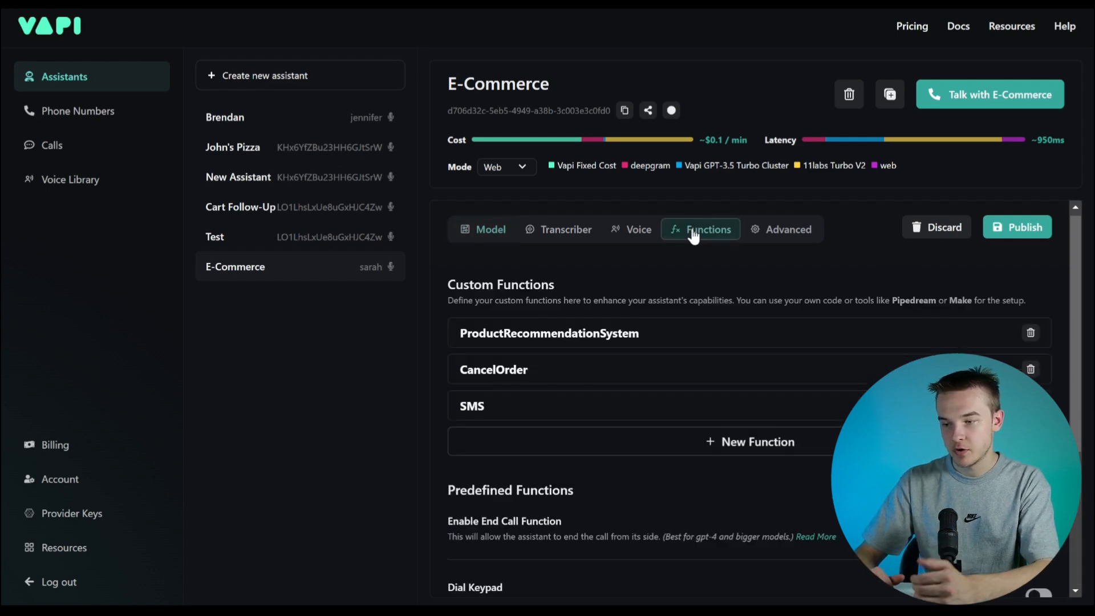
click(598, 368)
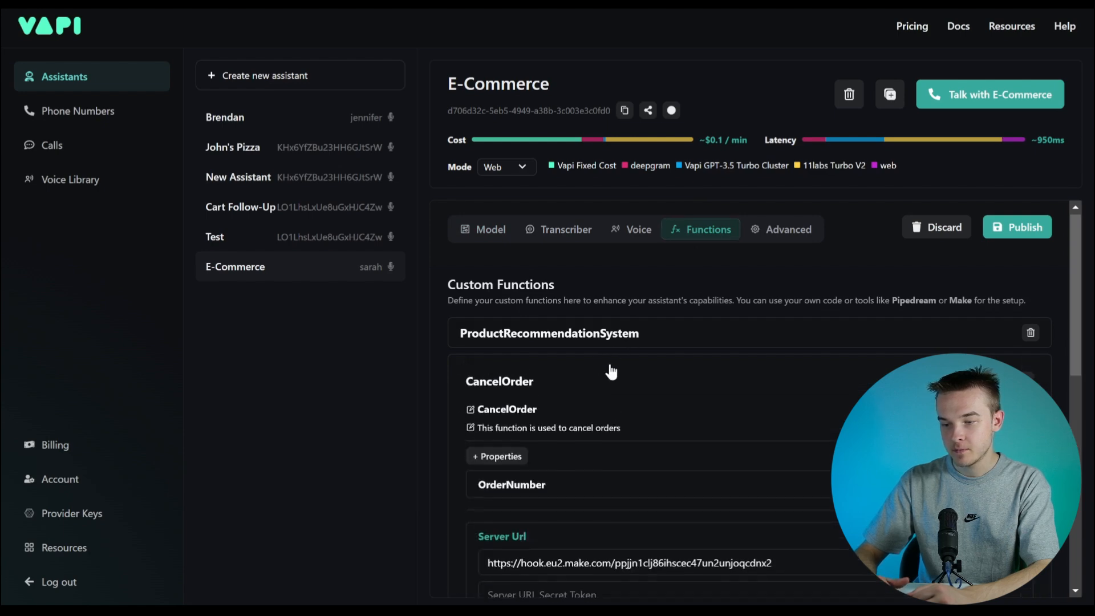
scroll(684, 399, down, 1)
scroll(740, 420, down, 1)
scroll(680, 384, up, 2)
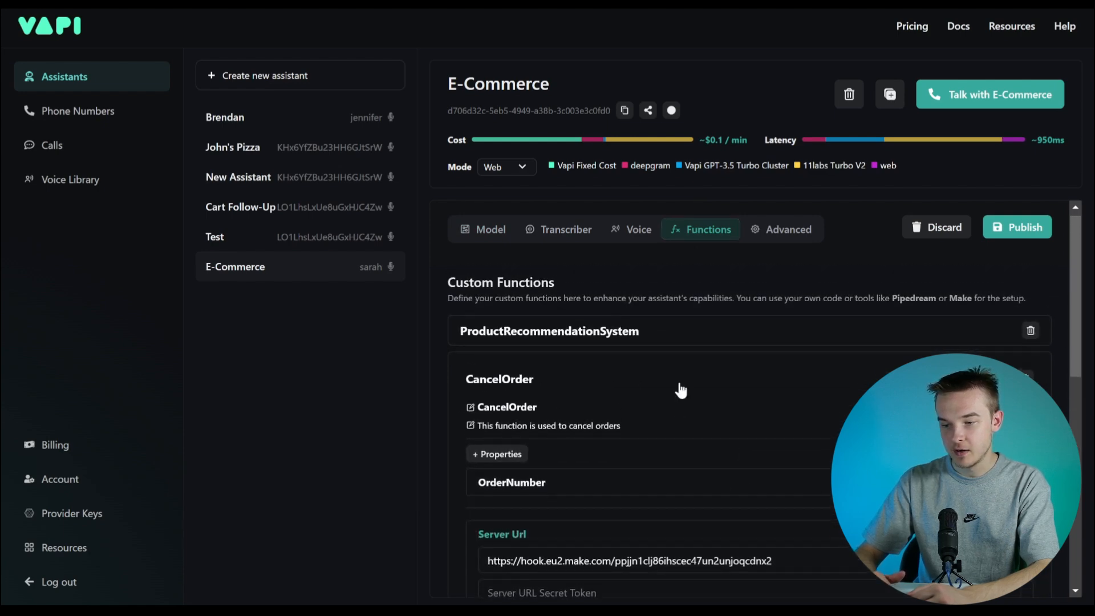
scroll(611, 386, down, 2)
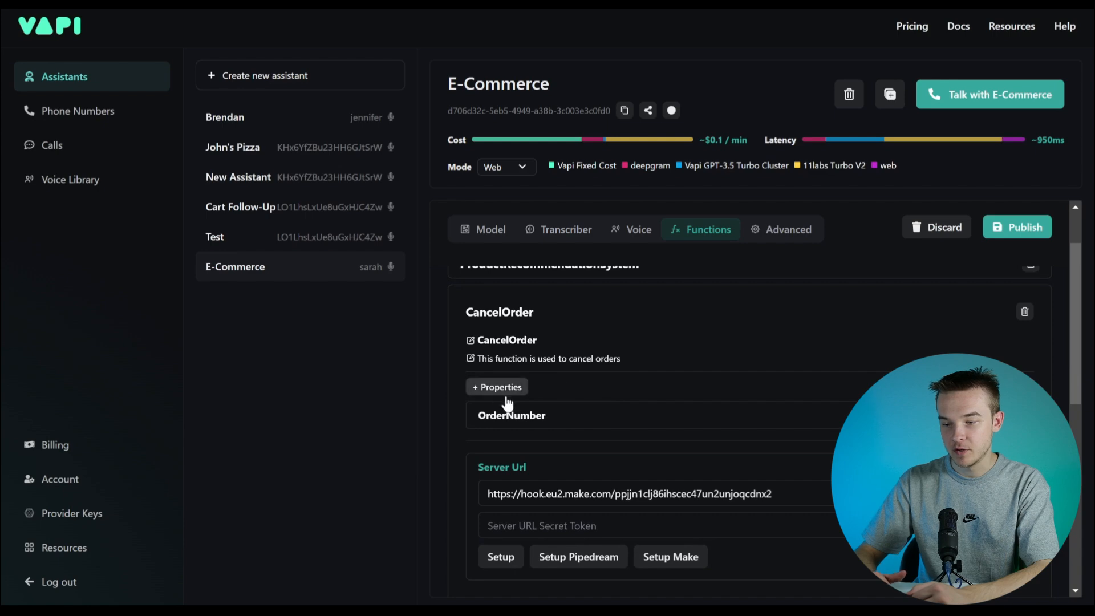
click(529, 430)
scroll(615, 420, down, 1)
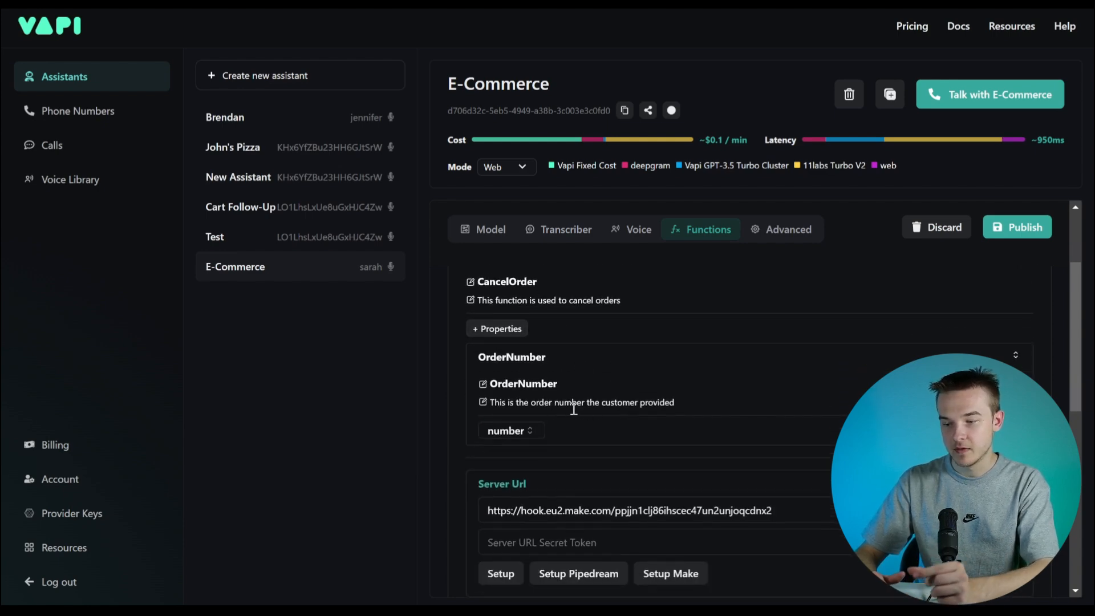
Review the type options for the CancelOrder function's OrderNumber property and keep it set to number.
click(526, 432)
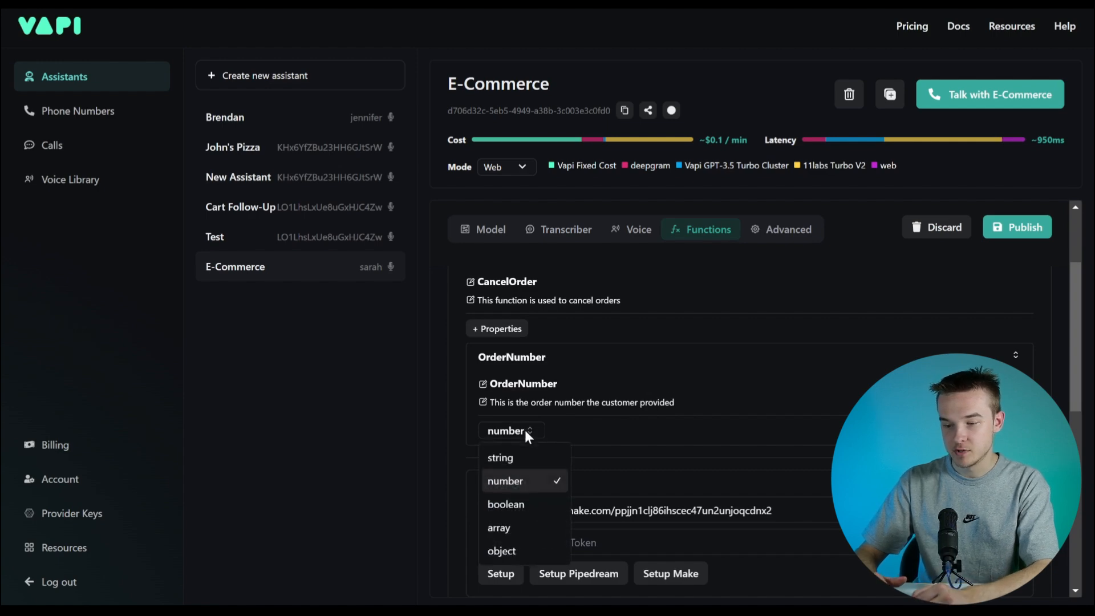
click(543, 479)
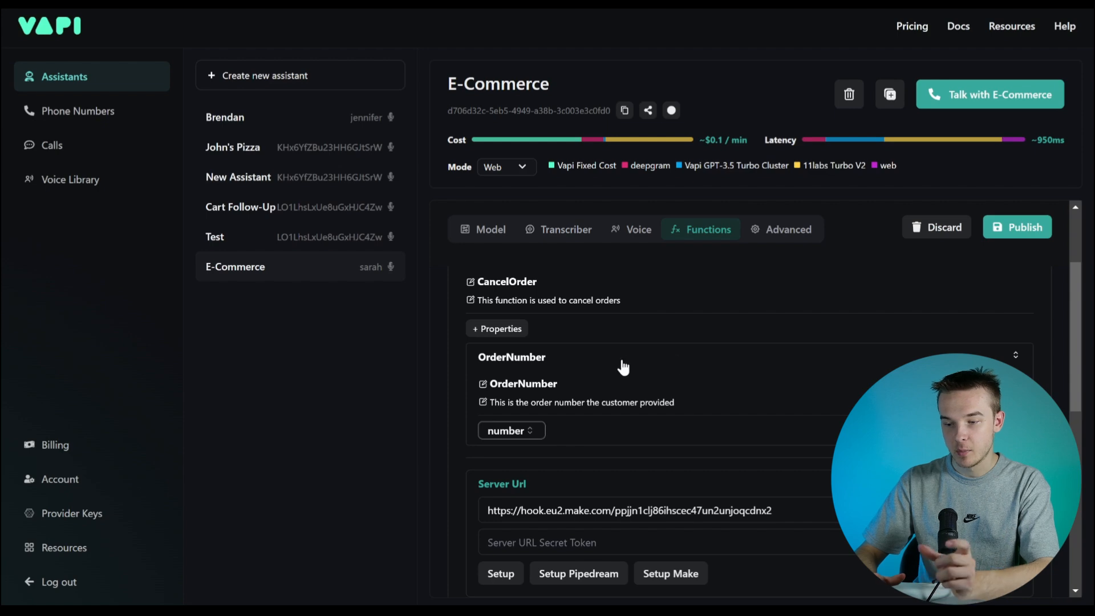
scroll(623, 367, down, 2)
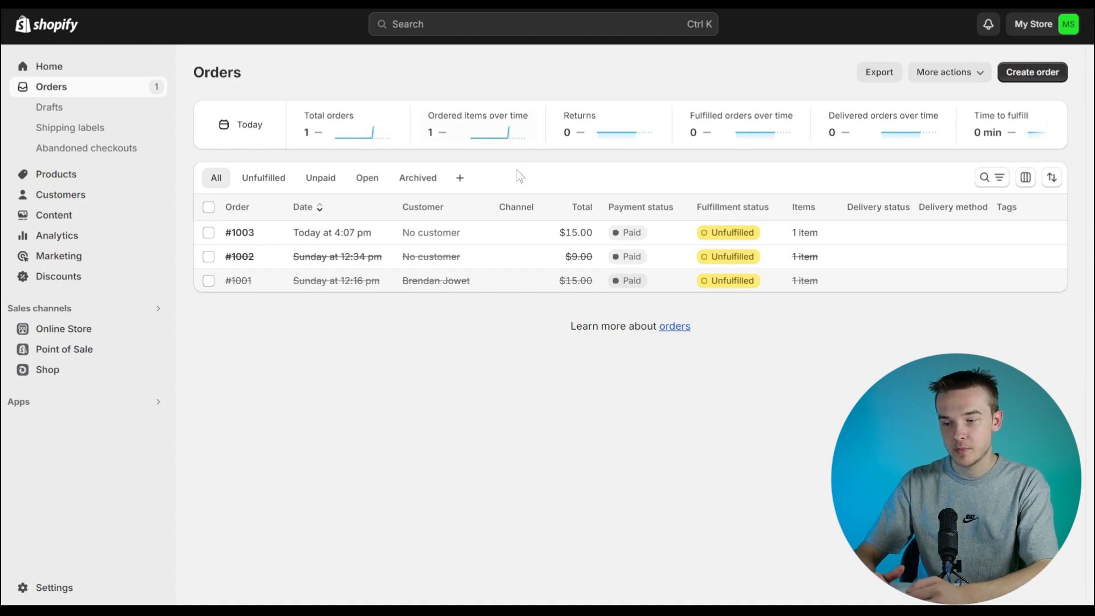
In Shopify, open the newest order to view its Red T-Shirt item and payment details, and return to the orders list.
click(510, 244)
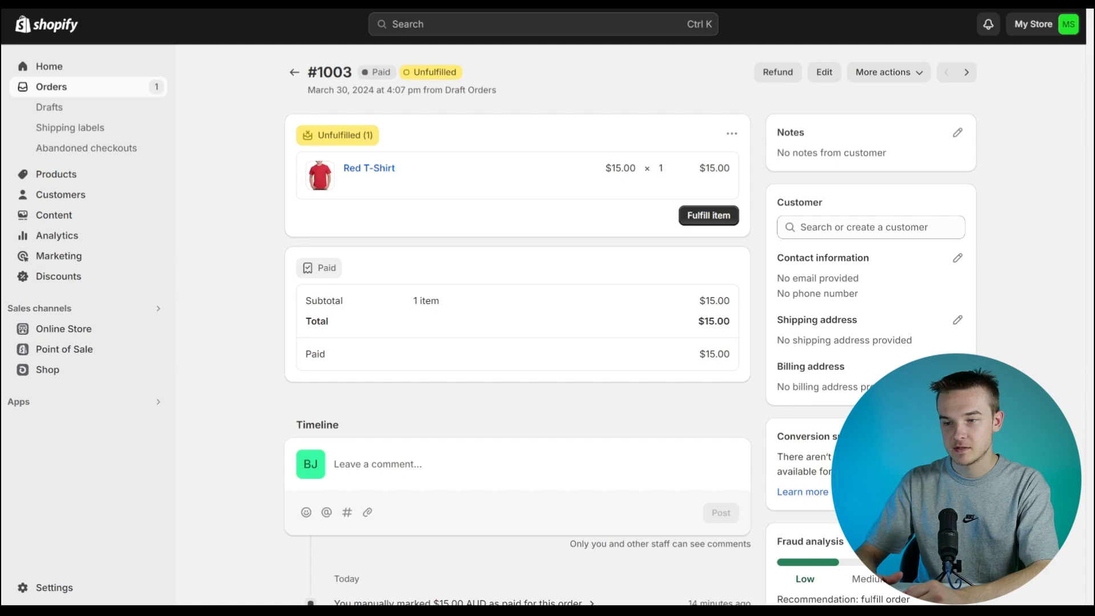
click(295, 76)
click(506, 16)
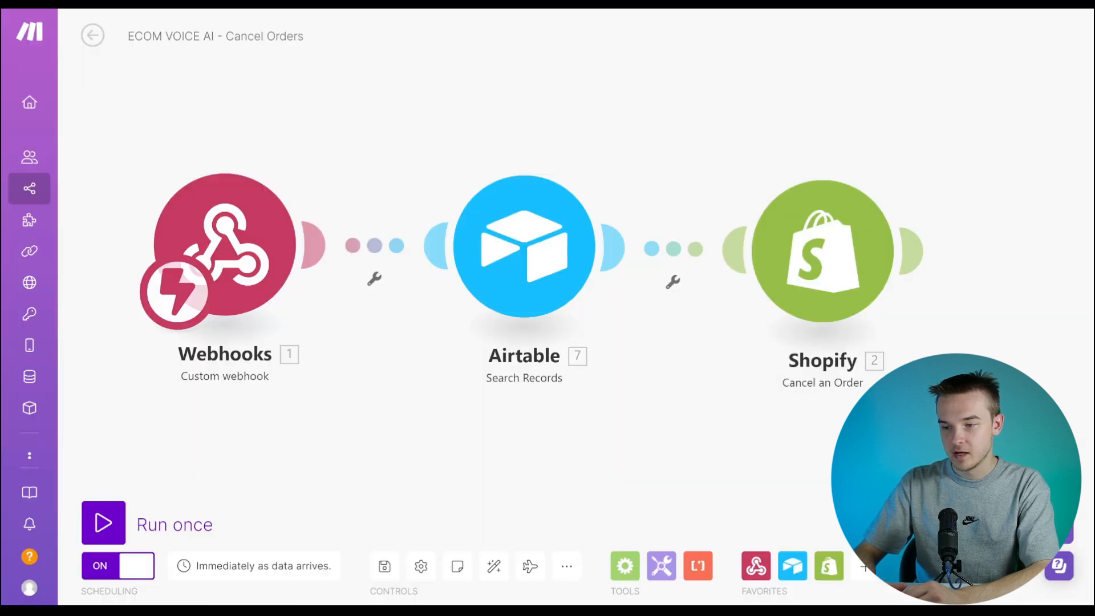
In Make's Cancel Orders scenario, inspect the Airtable search module's output fields, OrderNumber formula and record limit, and close its settings.
click(520, 221)
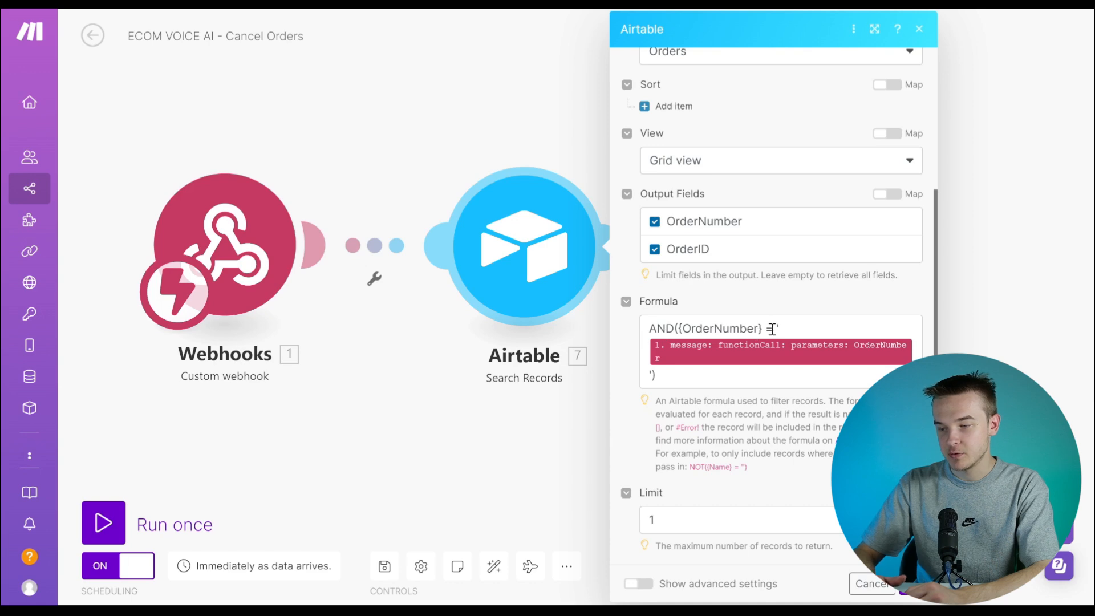
mouse_move(805, 363)
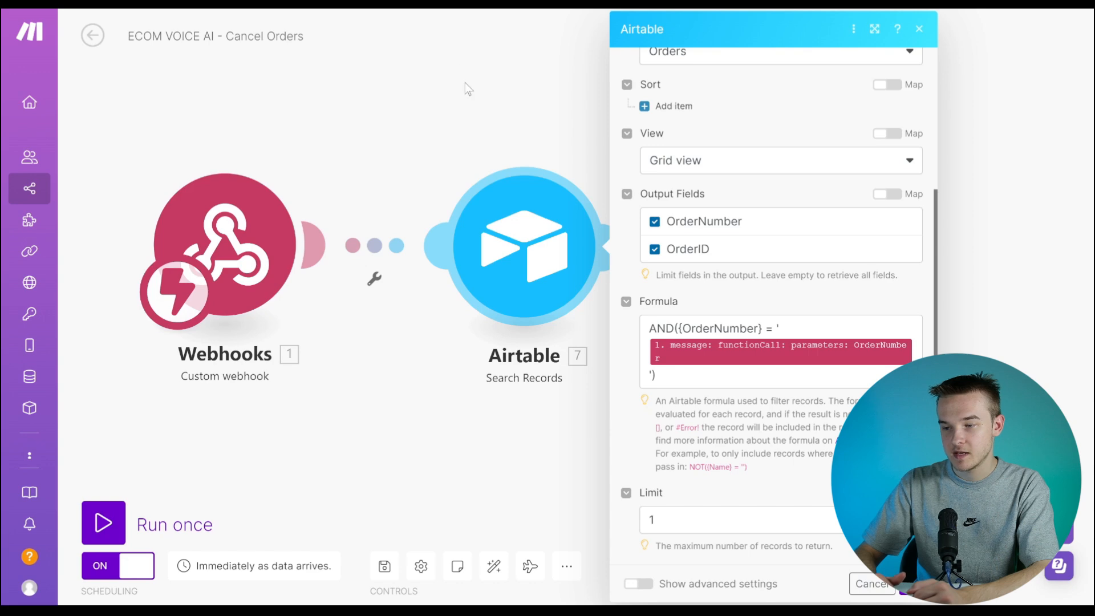
click(466, 88)
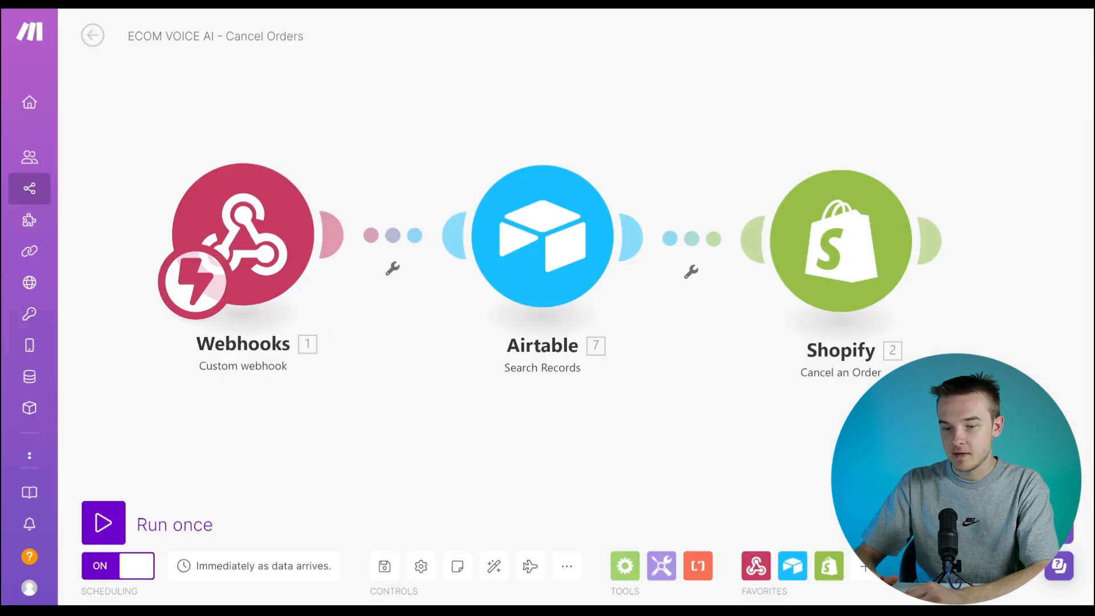
Run the Cancel Orders scenario once and check the newest order in Shopify's orders list.
click(103, 522)
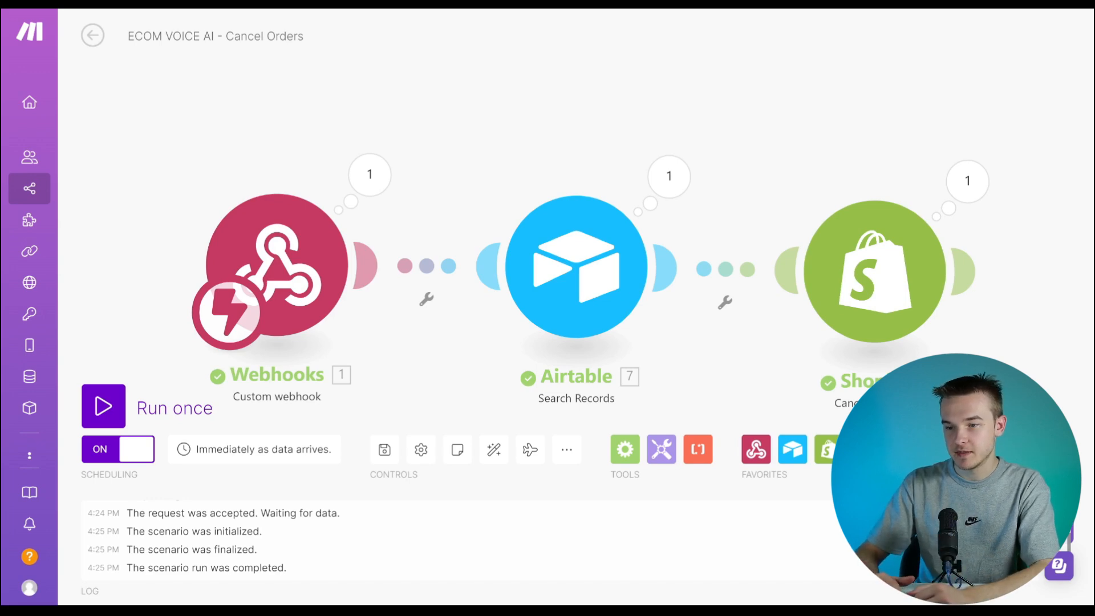
key(ctrl+Tab)
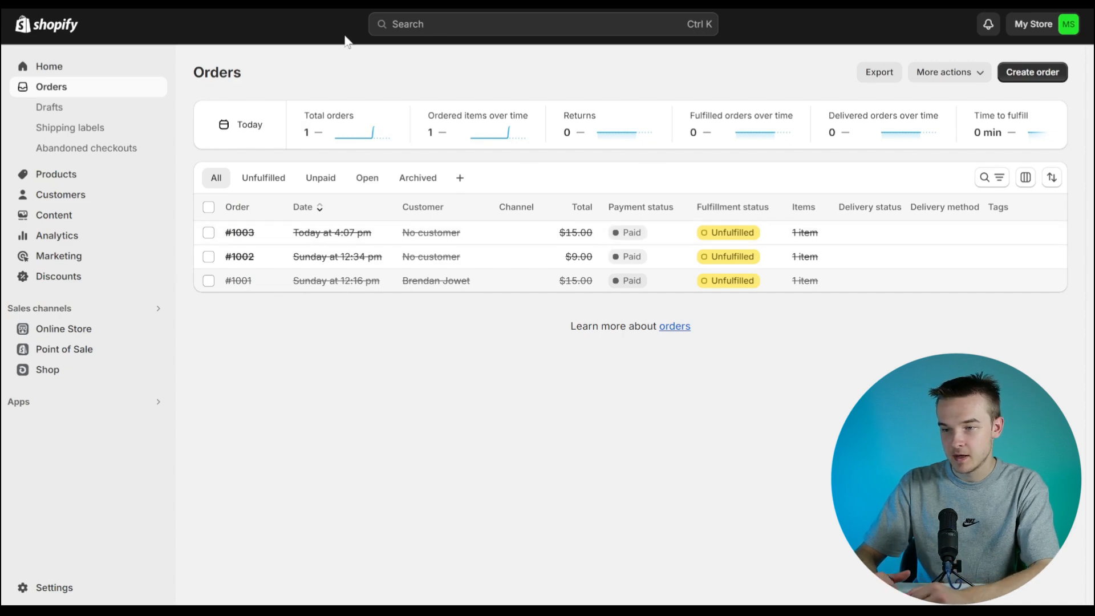
In Vapi, inspect the SMS custom function's description and server URL, and expand its Product property to review its description and type.
key(ctrl+Tab)
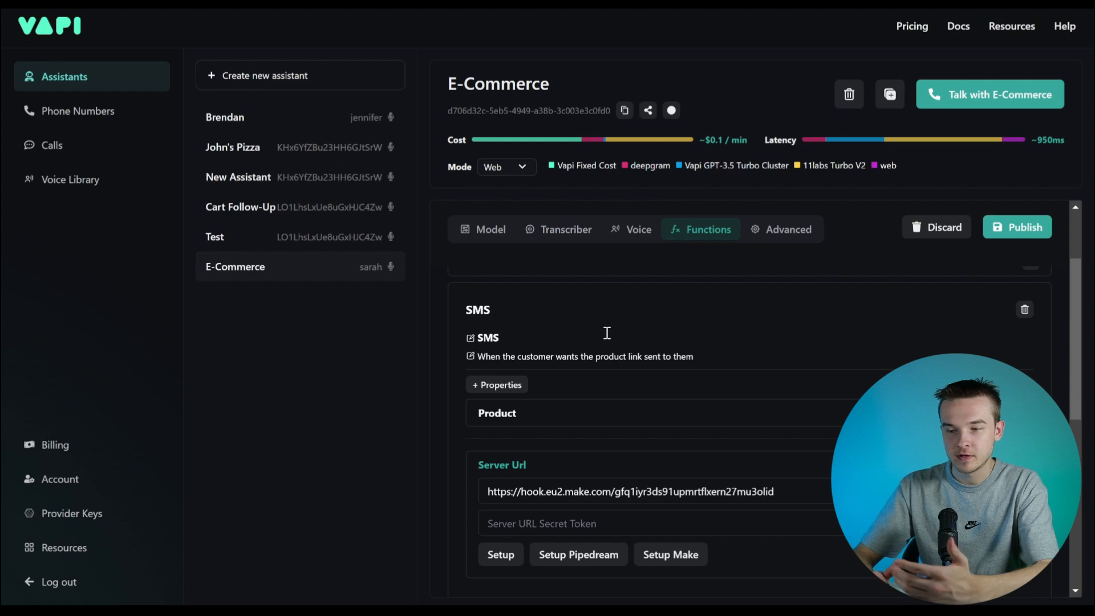
scroll(606, 332, up, 3)
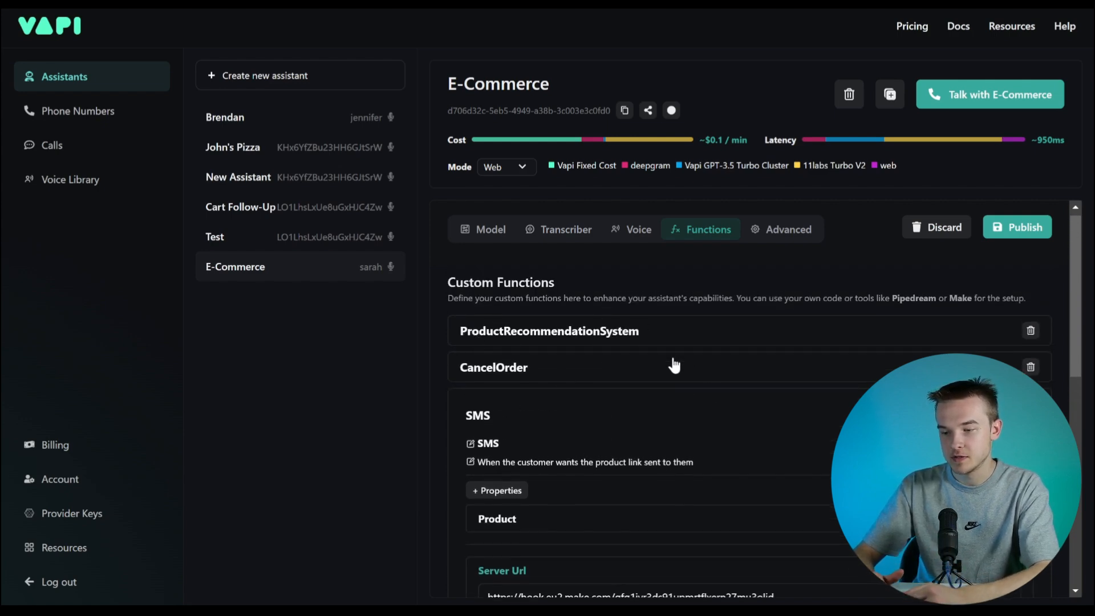
scroll(750, 415, down, 2)
scroll(750, 416, down, 1)
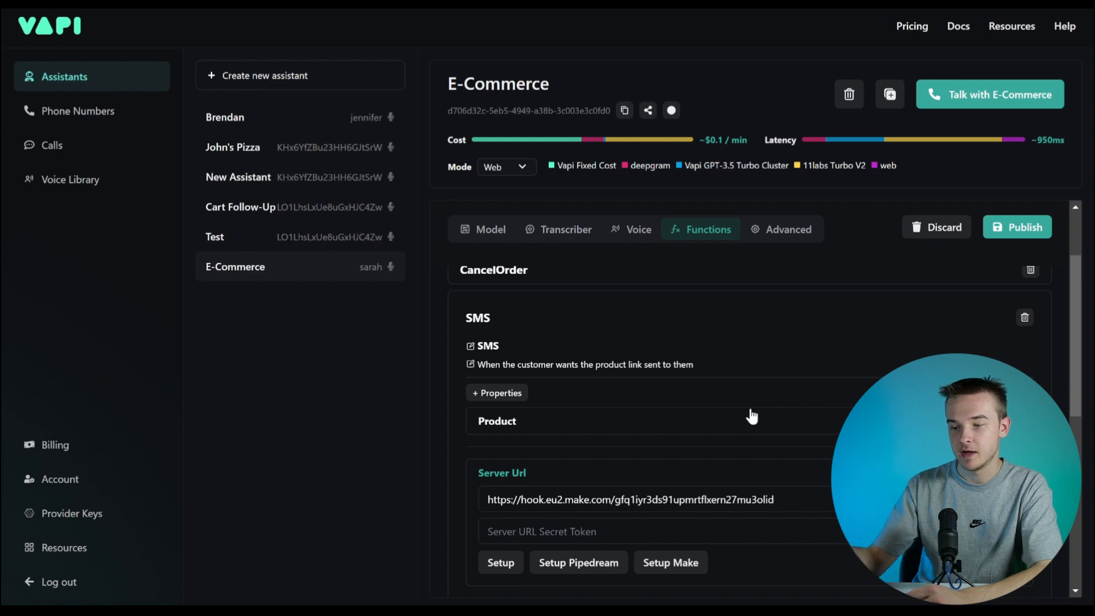
scroll(751, 416, down, 1)
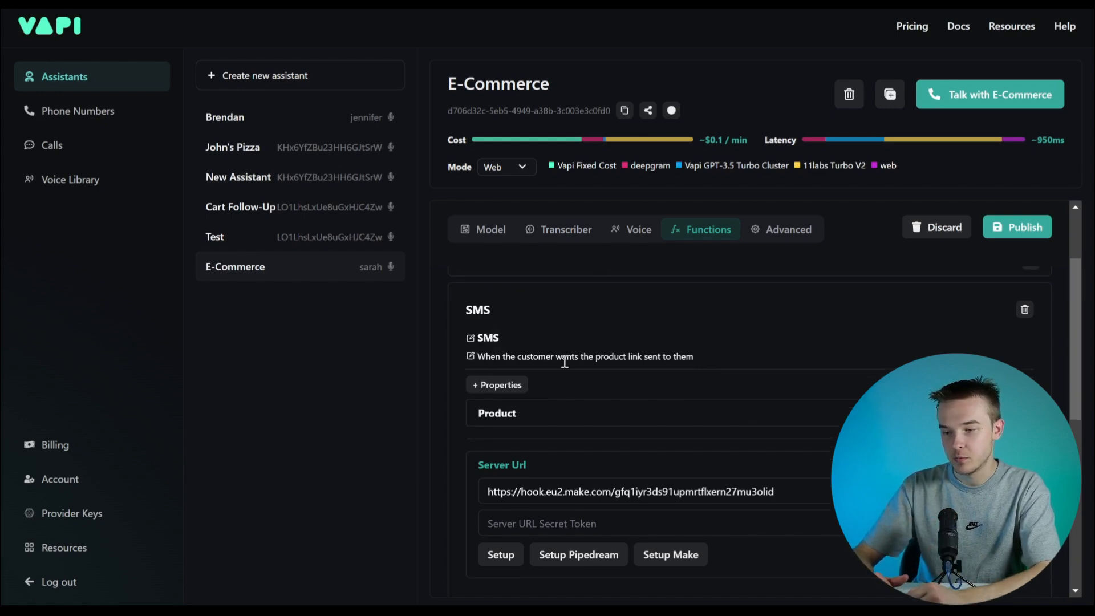
click(560, 413)
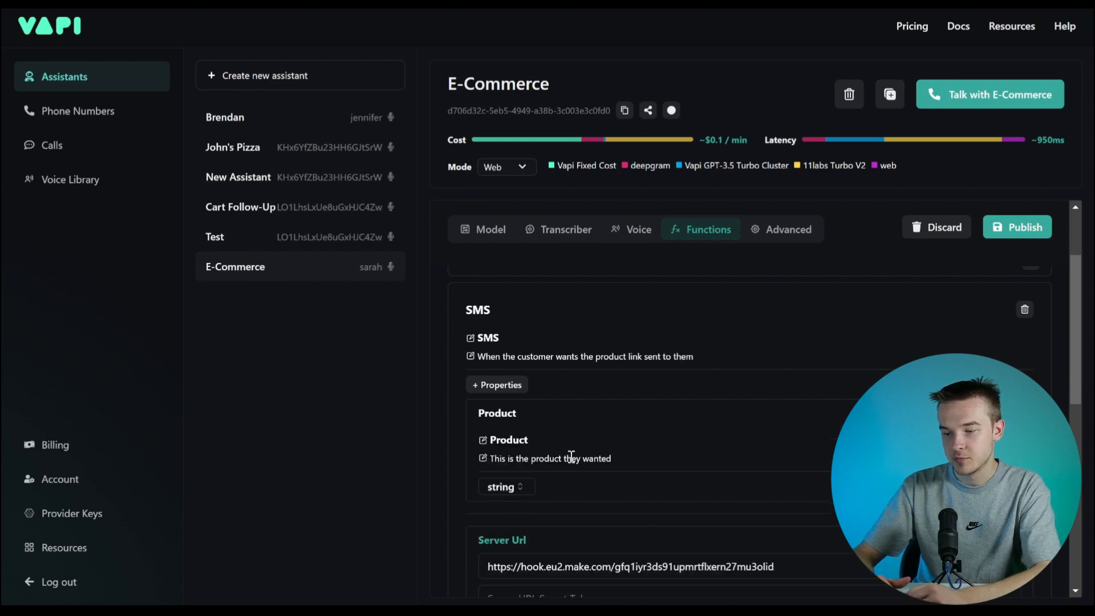
scroll(919, 351, down, 2)
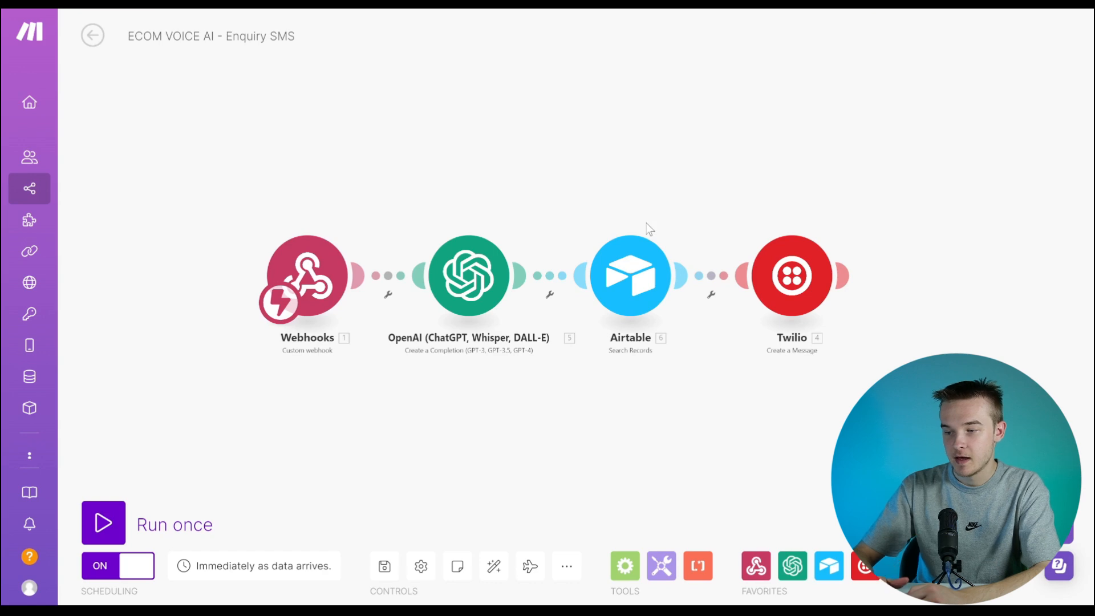
In Make's Enquiry SMS scenario, inspect the Twilio module's sender and the customer number mapped as recipient, and close its settings.
scroll(900, 283, up, 3)
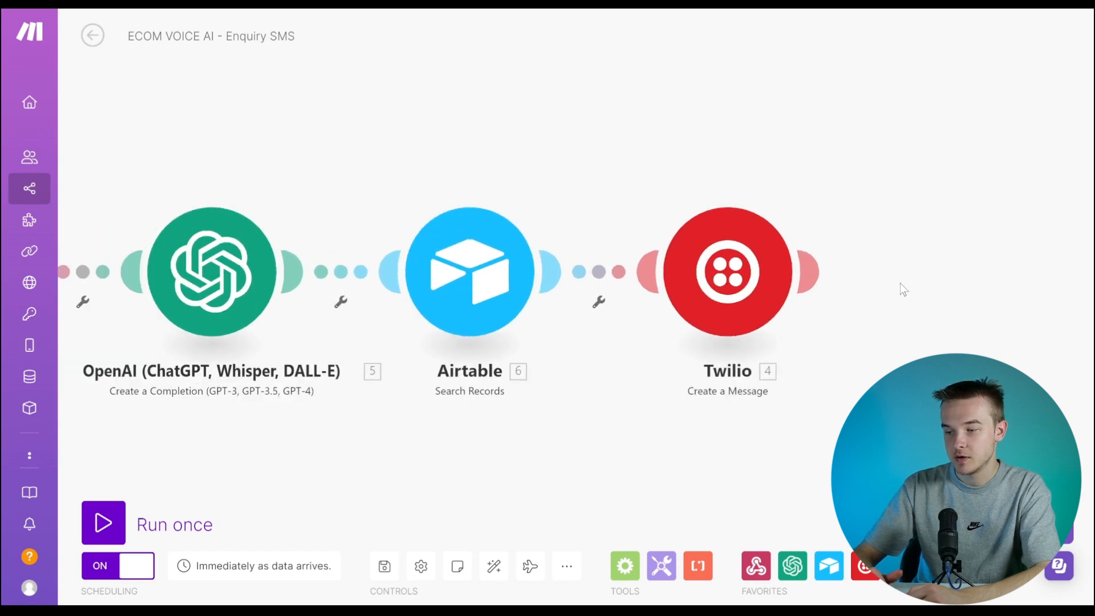
click(747, 280)
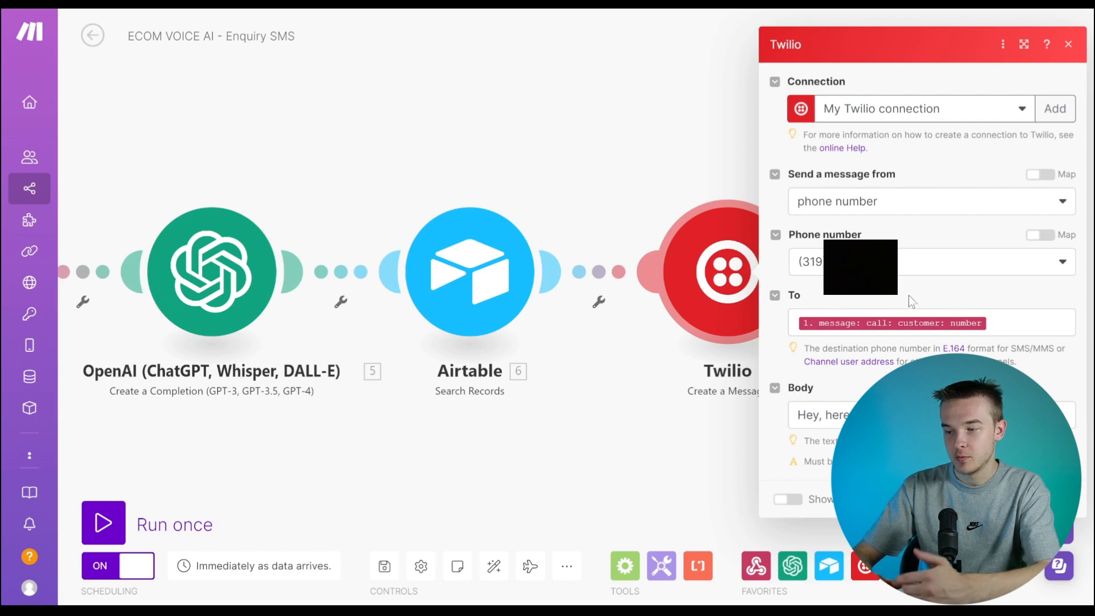
click(1030, 318)
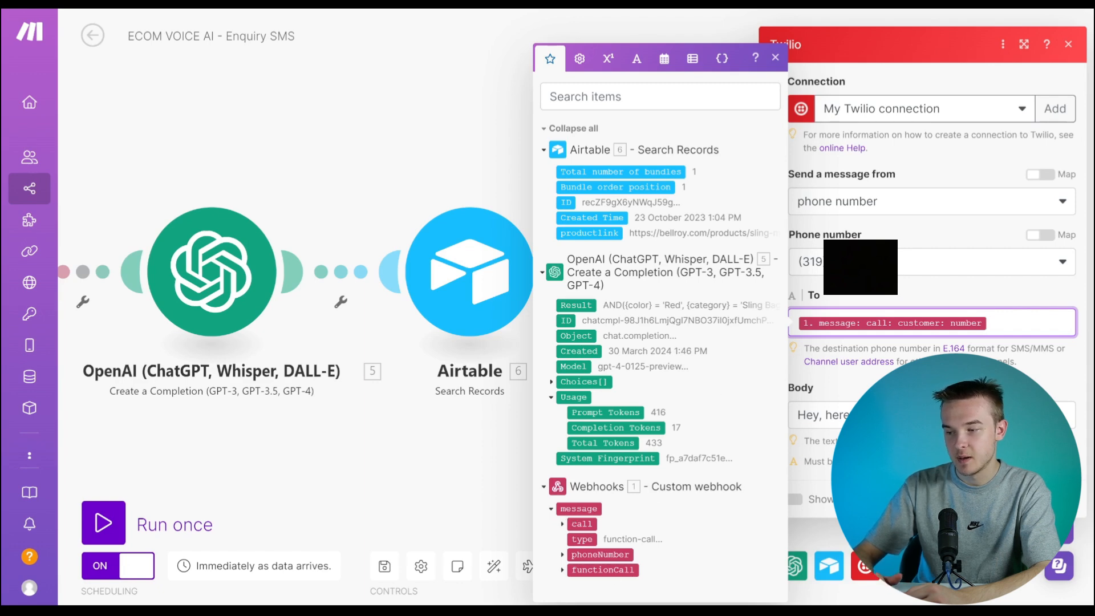
key(Escape)
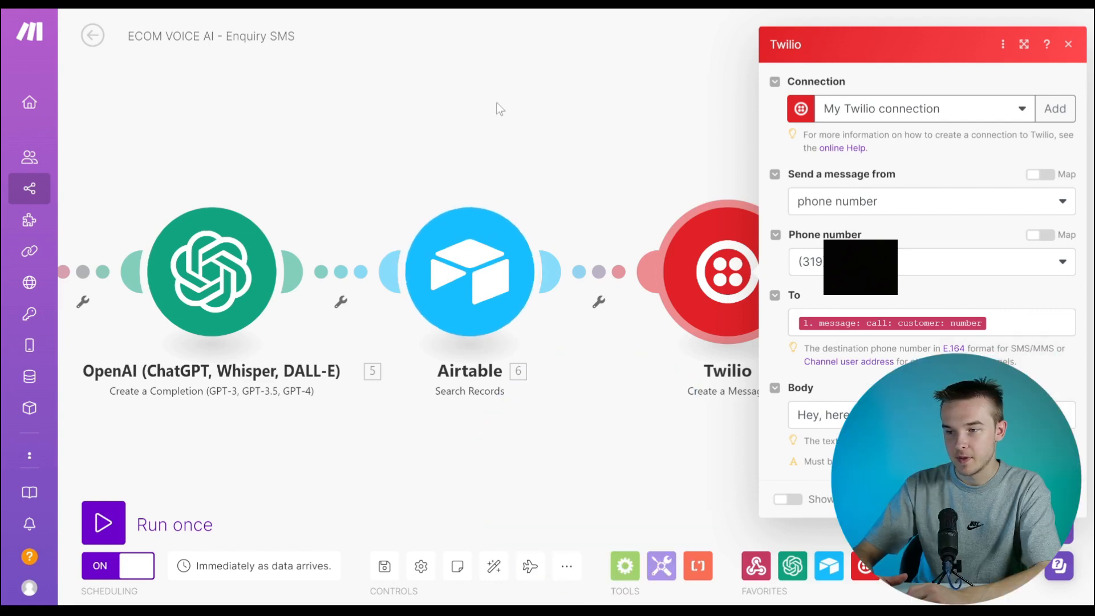
click(497, 104)
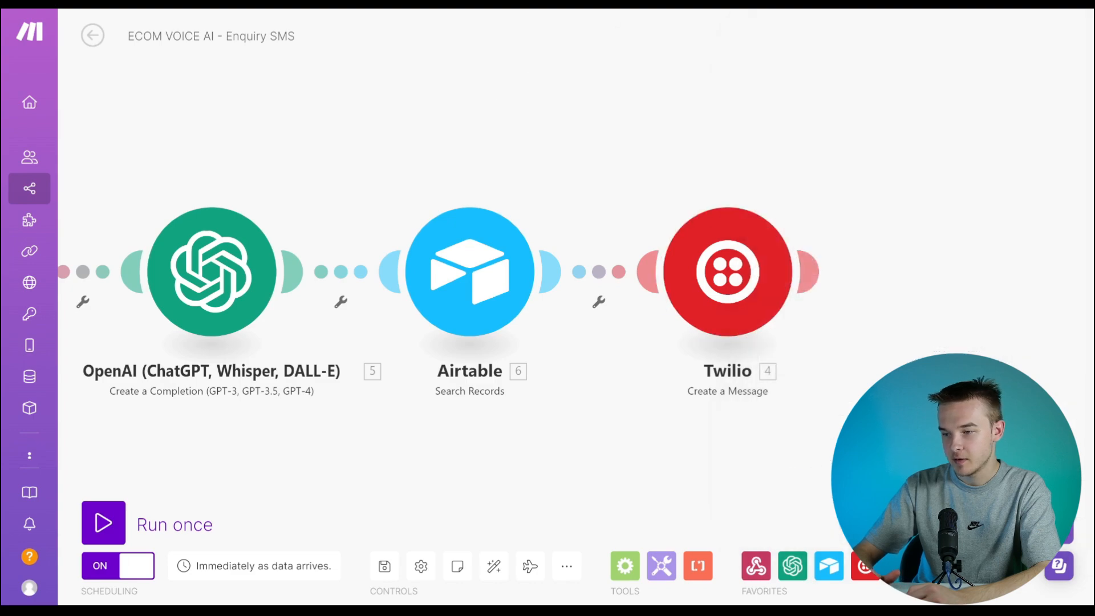
Look through the productlink column of the EcoWear product list in Airtable.
key(ctrl+Tab)
scroll(634, 248, right, 10)
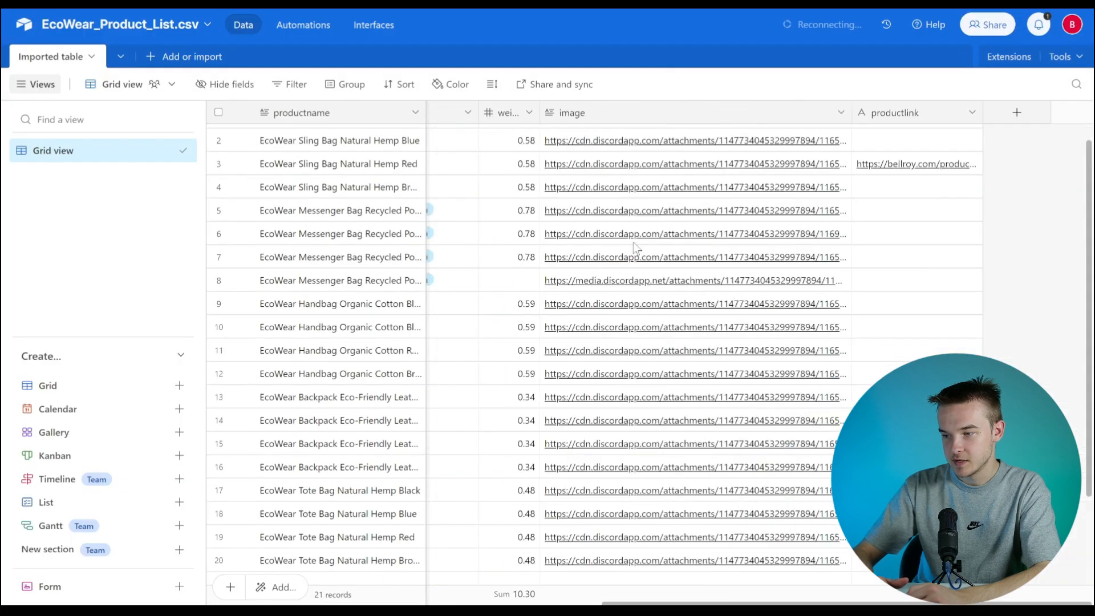
scroll(912, 257, up, 1)
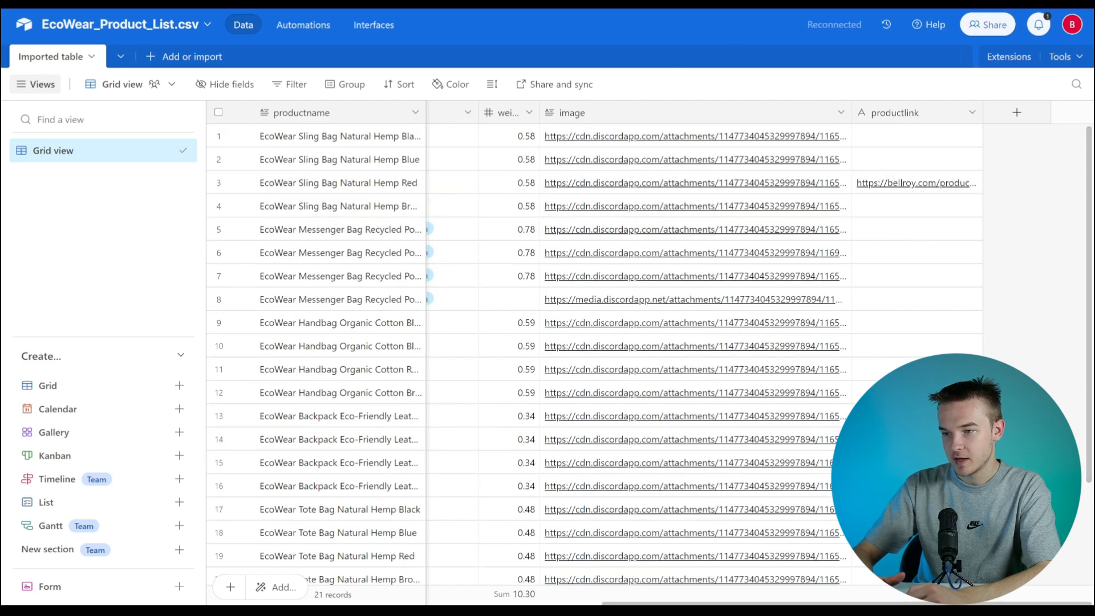
click(557, 36)
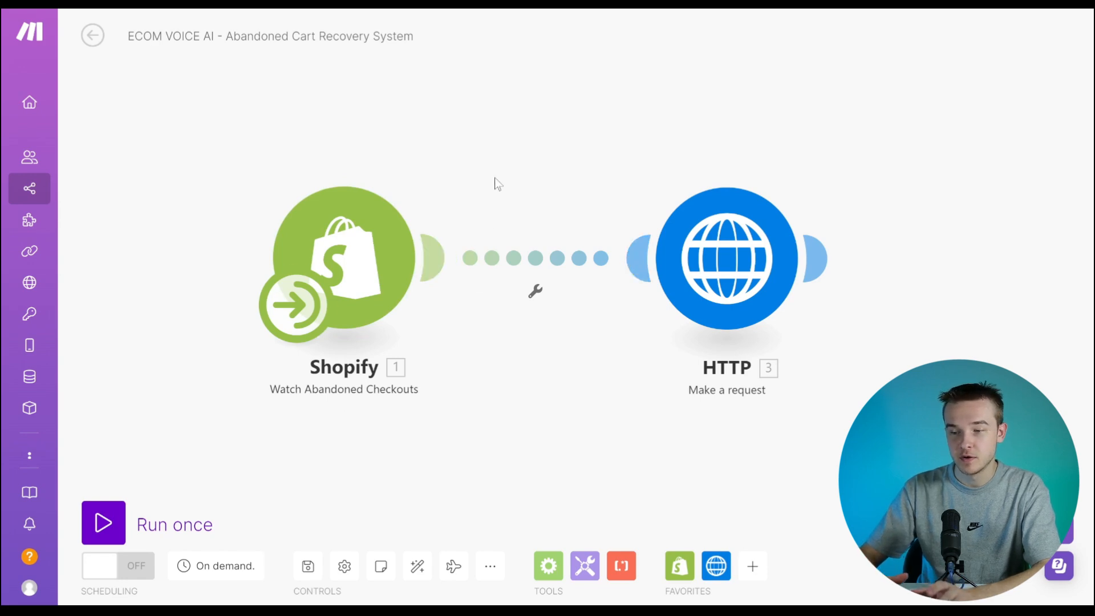
In Make's Abandoned Cart Recovery System scenario, open the HTTP module and read its JSON request content down to the assistant's prompt.
click(717, 244)
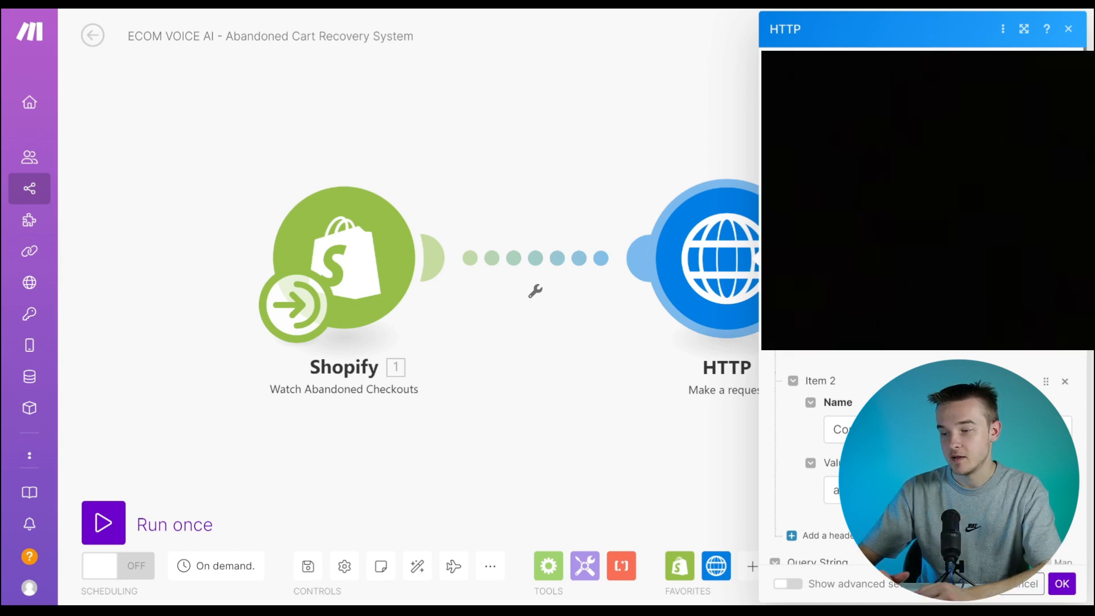
scroll(979, 201, down, 9)
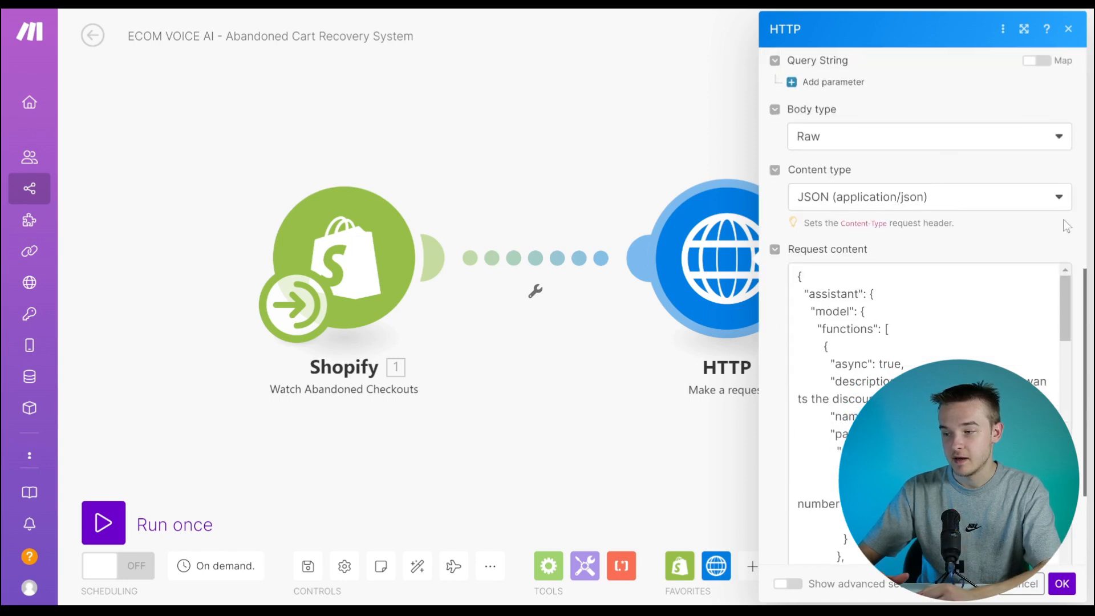
scroll(1062, 220, down, 2)
scroll(1060, 257, down, 10)
click(1048, 393)
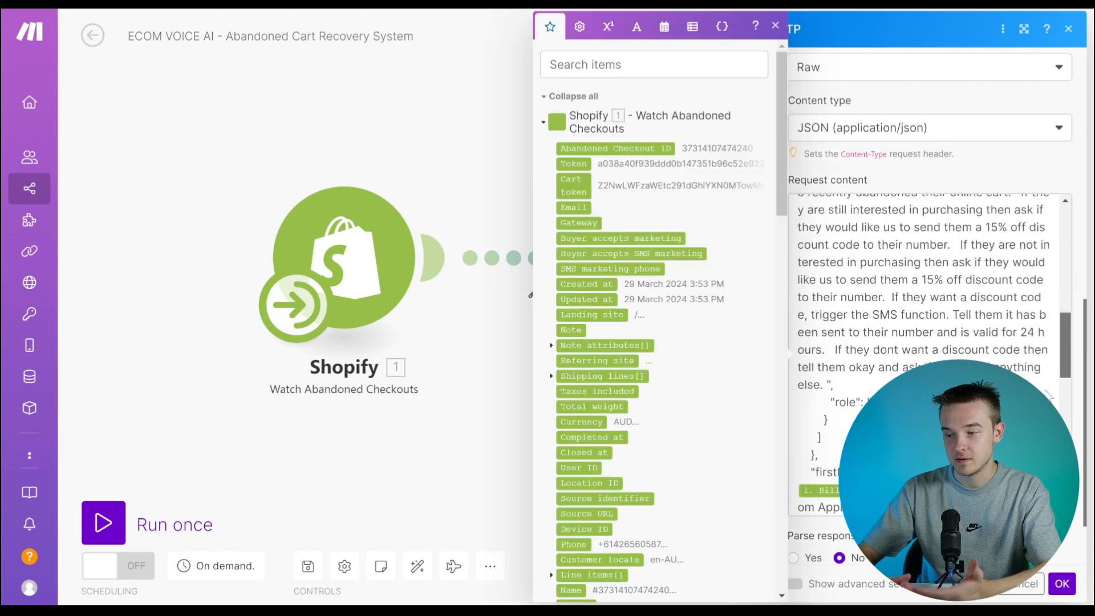
click(1072, 171)
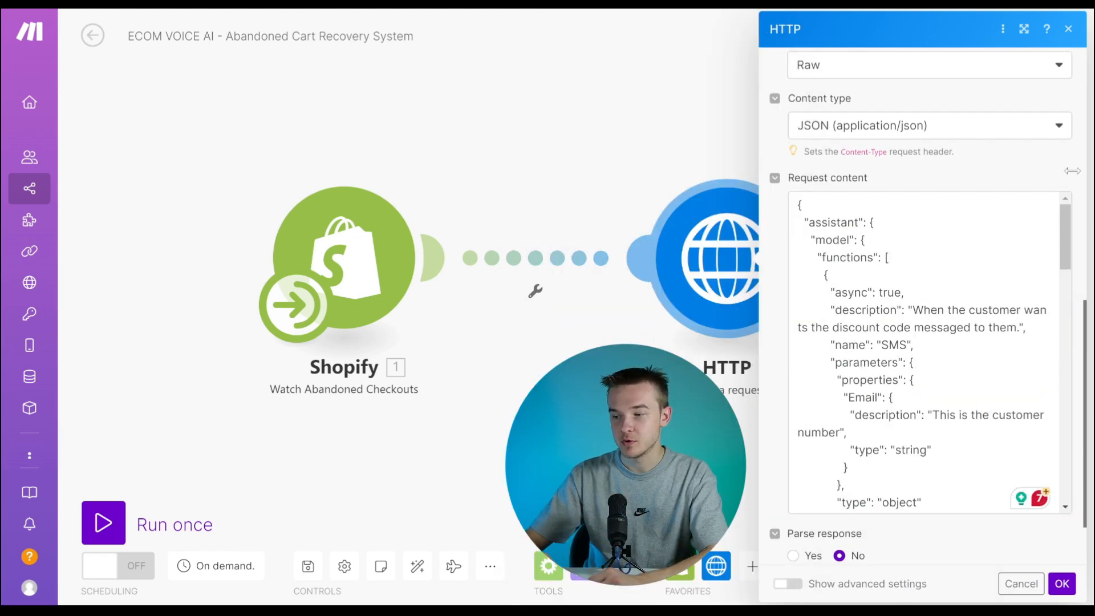
Examine the customer name and phone number mappings near the end of the HTTP request content, and close the mapping list.
drag(1062, 224, 1073, 469)
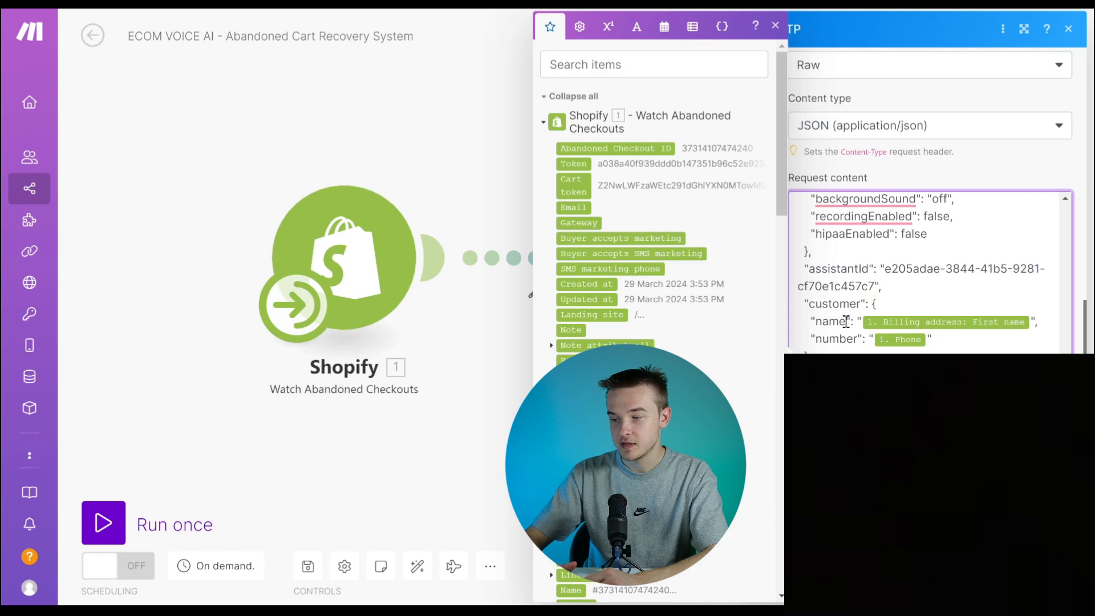
scroll(929, 271, down, 2)
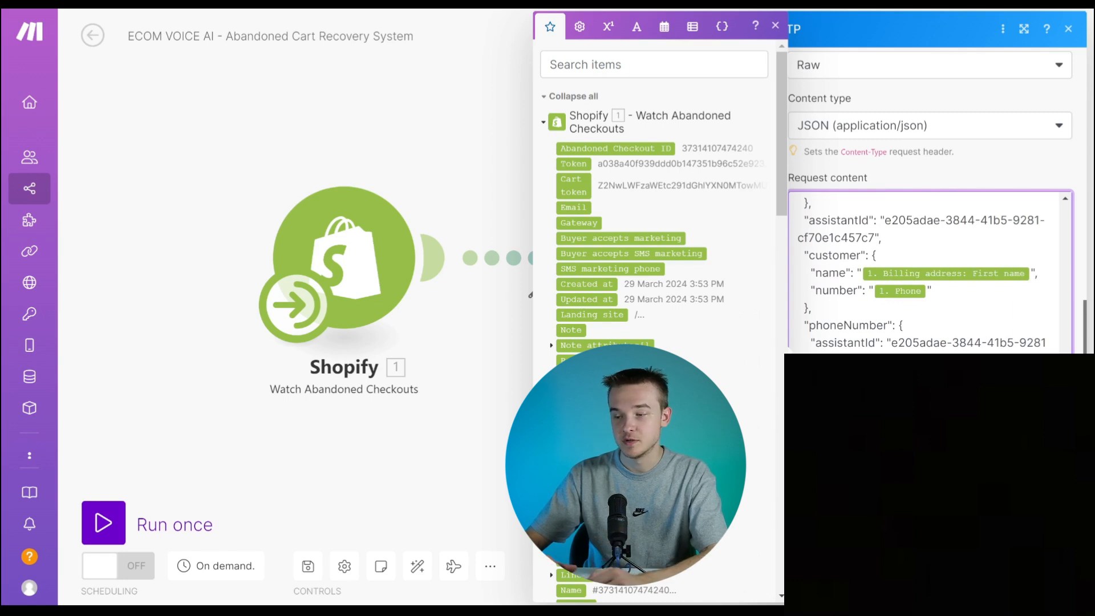
drag(1065, 347, 1091, 237)
click(775, 25)
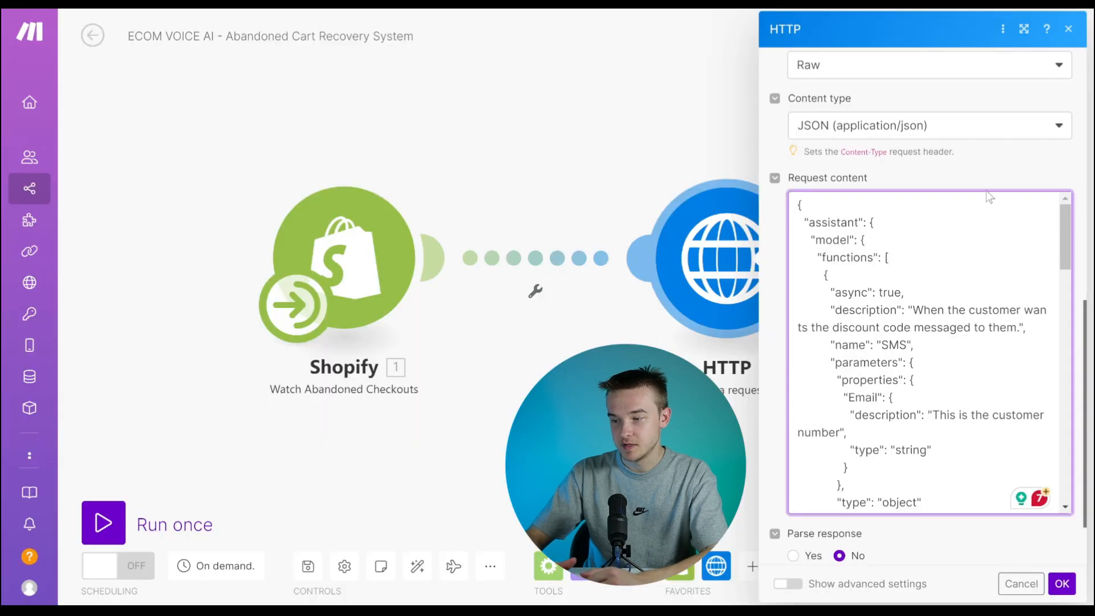
Reread the start of the HTTP request content, covering the SMS function, server URL, model and store assistant prompt.
click(988, 193)
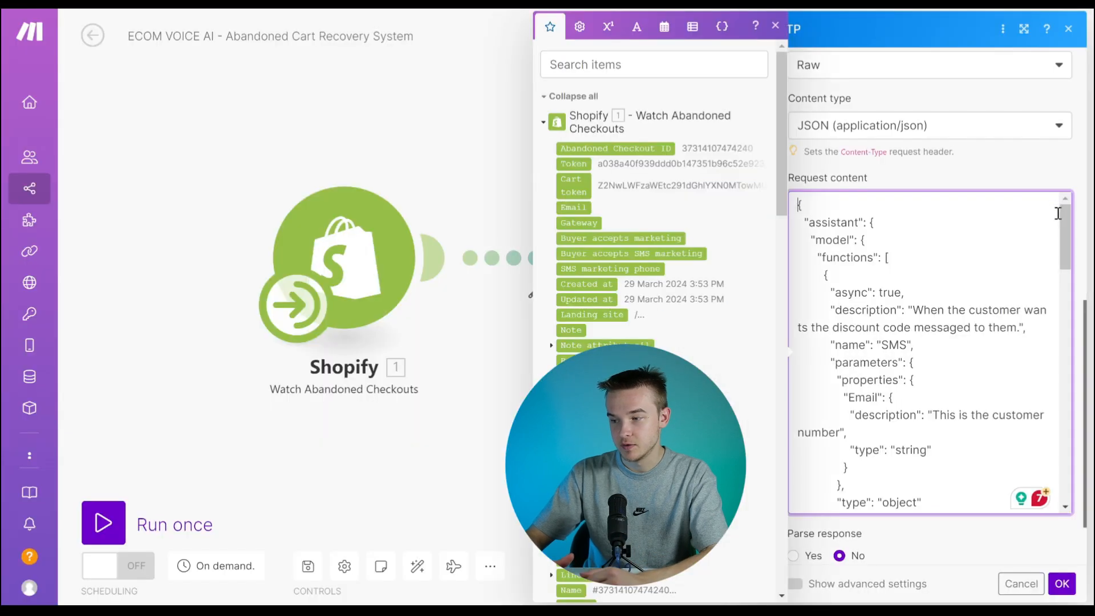
drag(1063, 219, 1059, 272)
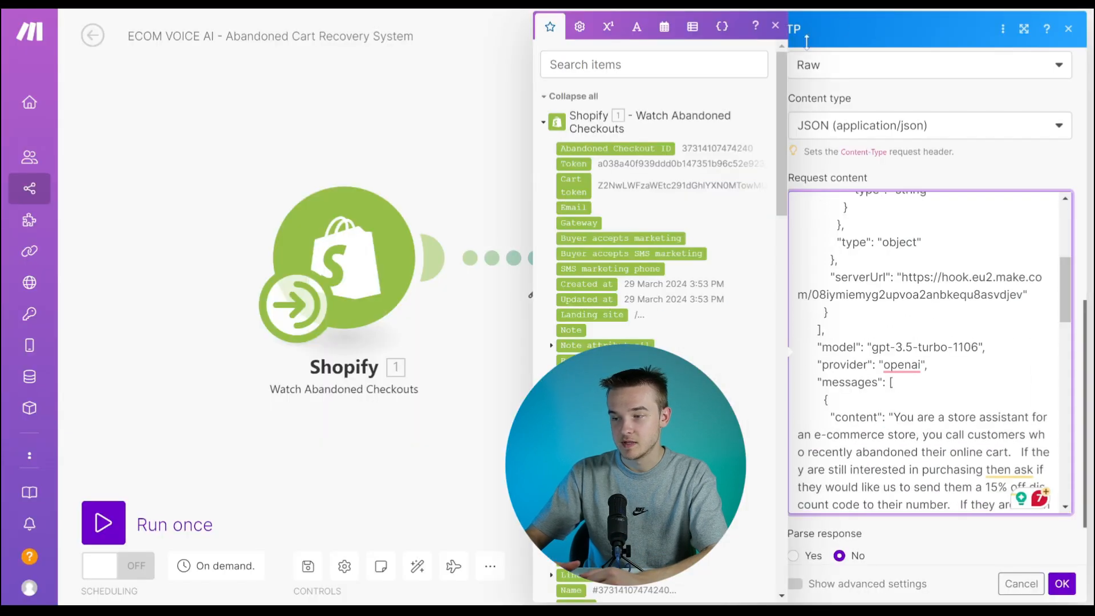
click(775, 26)
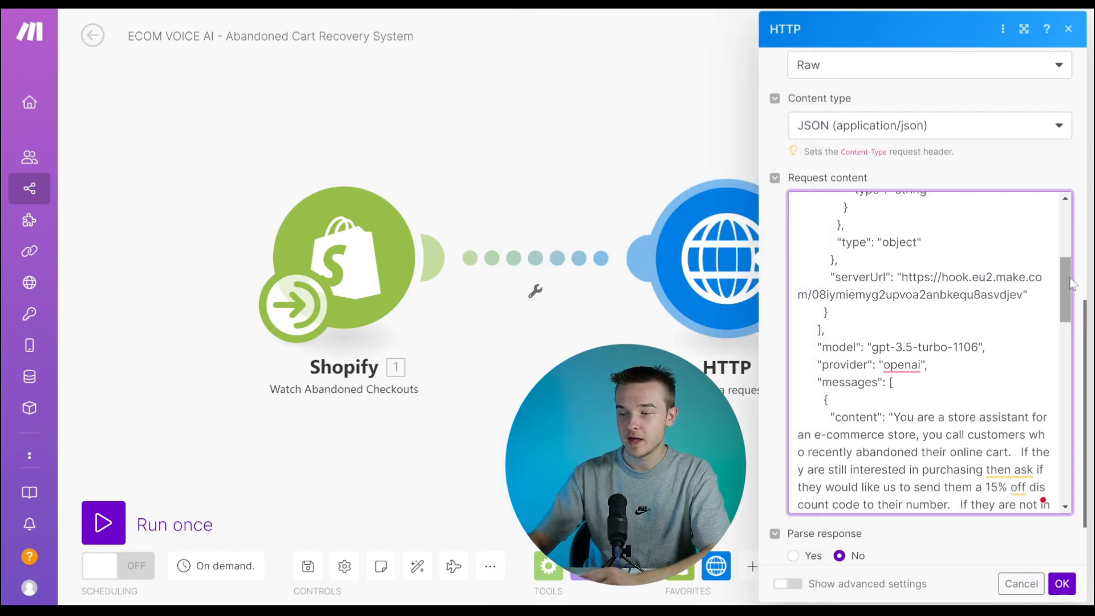
drag(1068, 283, 1073, 237)
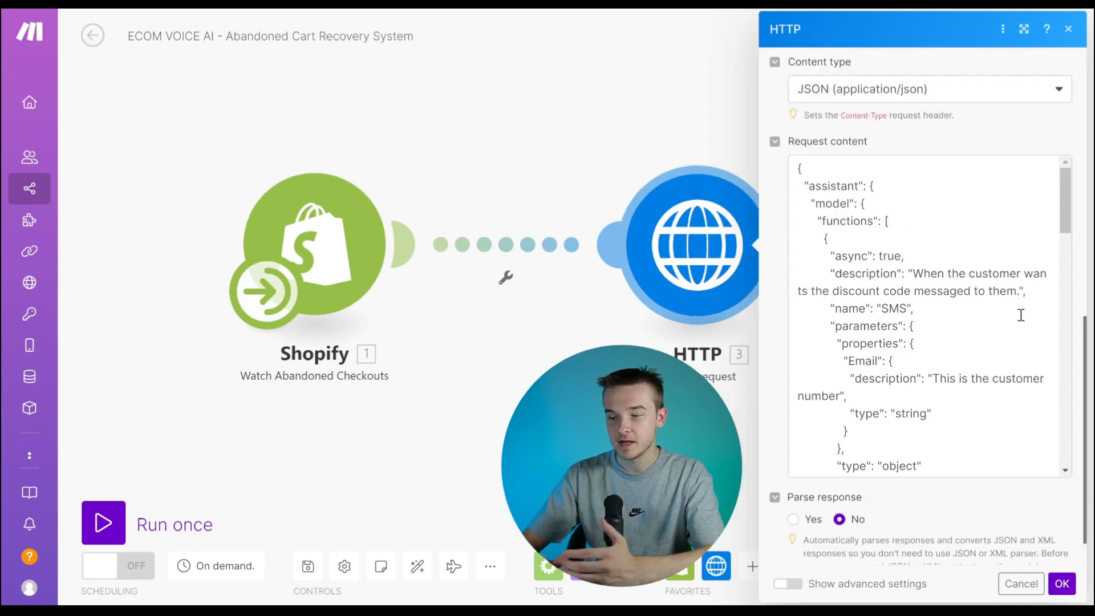
Read the HTTP request content from the discount code prompt through the first message and transcriber settings to the customer and phone number details.
scroll(1020, 315, down, 15)
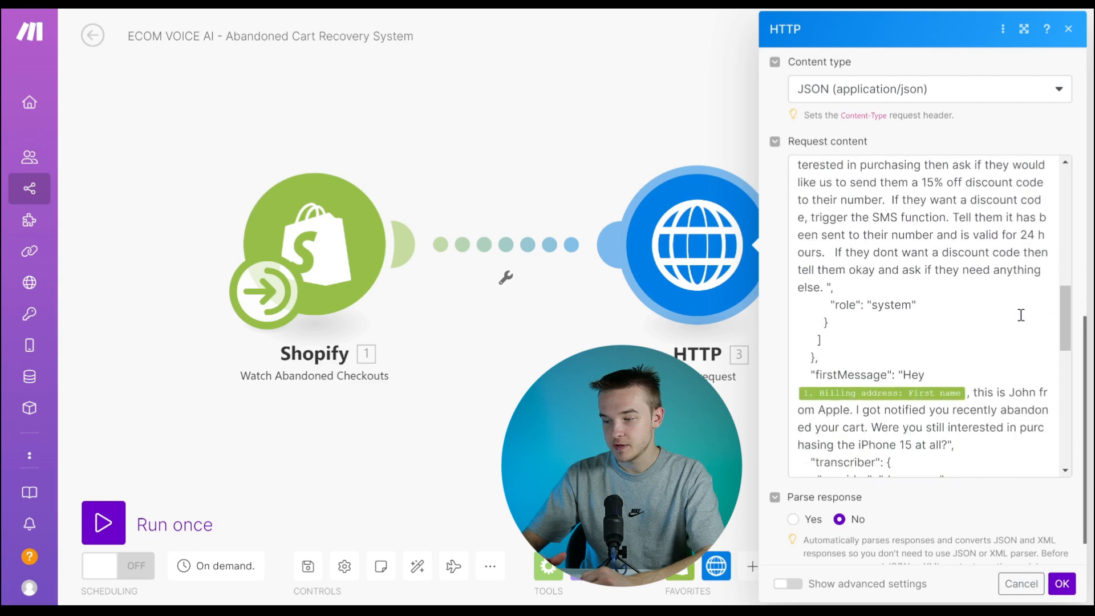
scroll(1020, 314, down, 3)
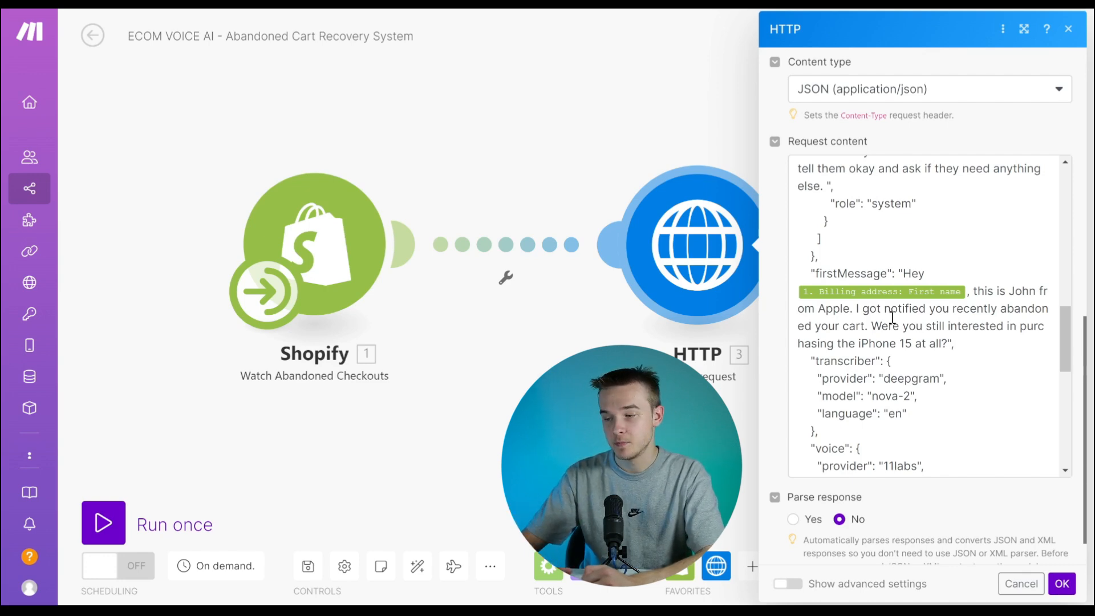
scroll(965, 255, down, 5)
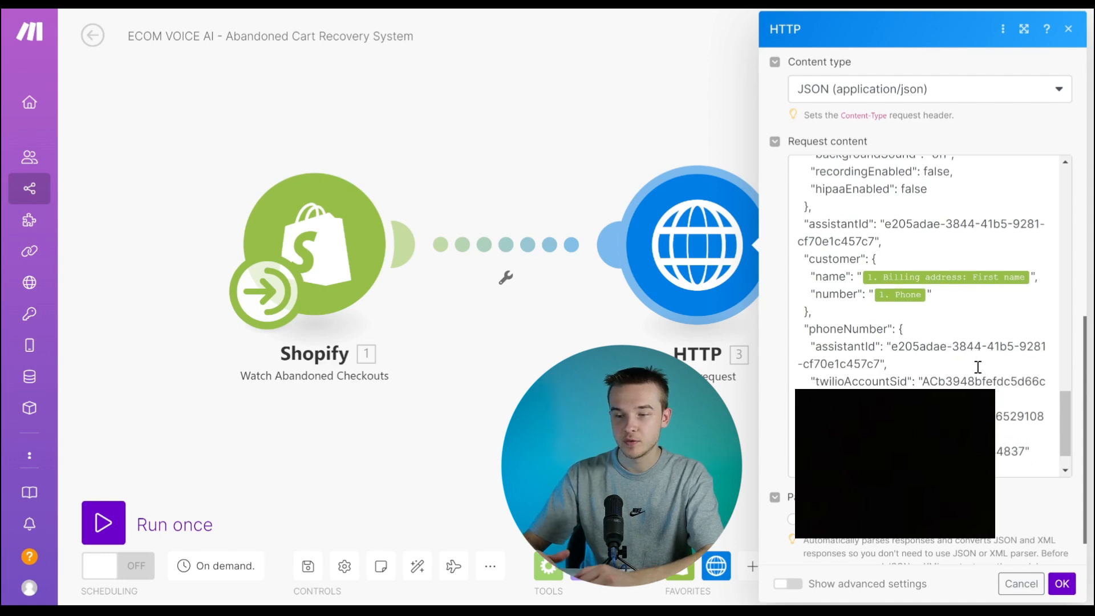
scroll(976, 366, down, 1)
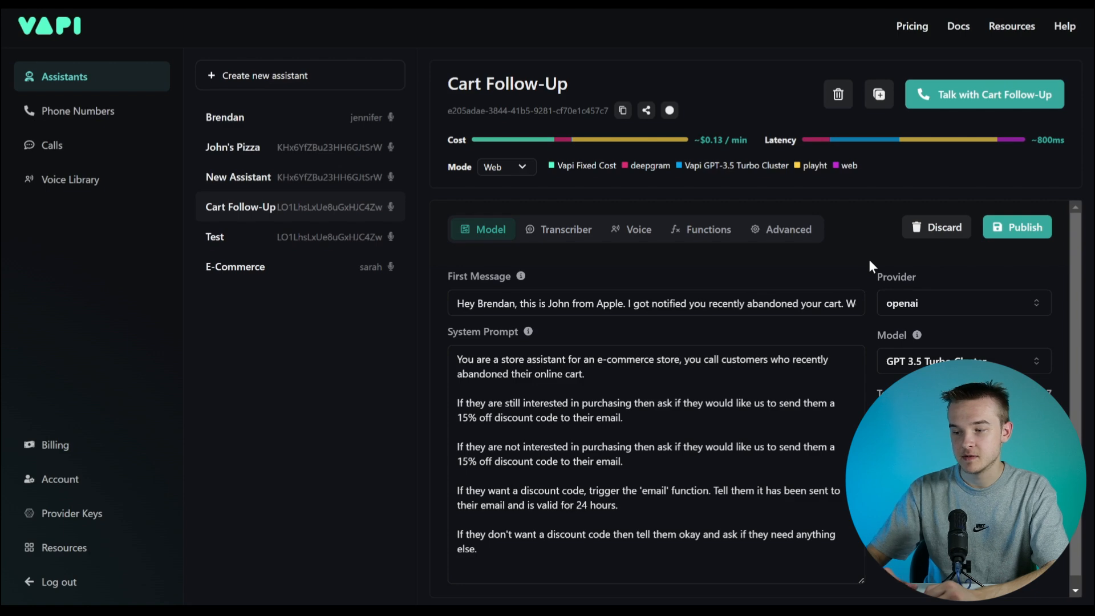
Review the Cart Follow-Up assistant's prompt in Vapi, and reread the matching store assistant prompt in Make's HTTP request content.
scroll(868, 259, down, 1)
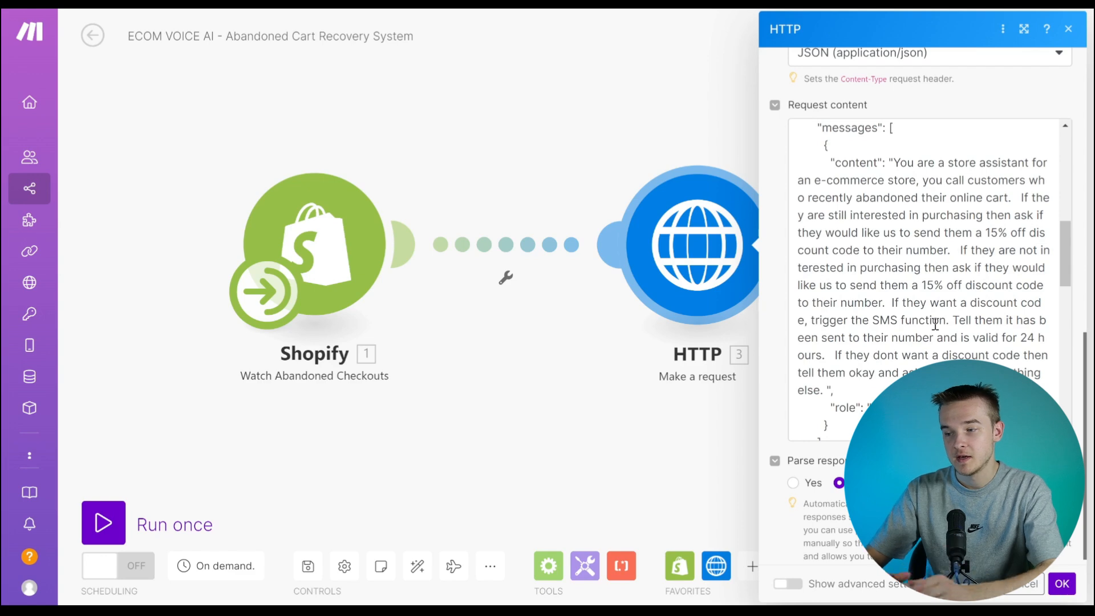
scroll(935, 324, down, 1)
scroll(935, 323, down, 1)
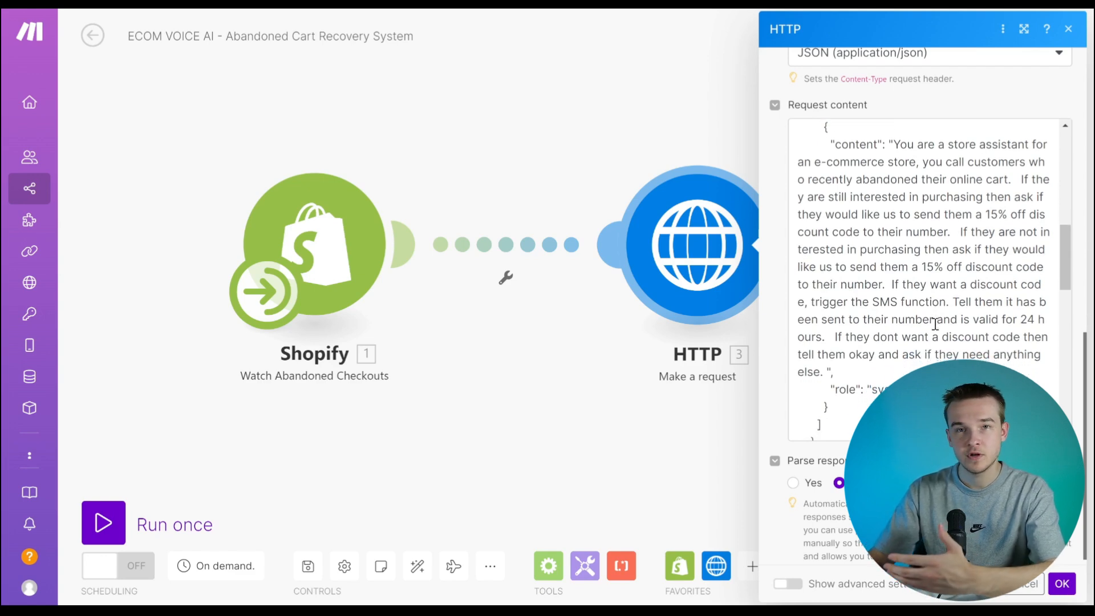
scroll(935, 323, up, 1)
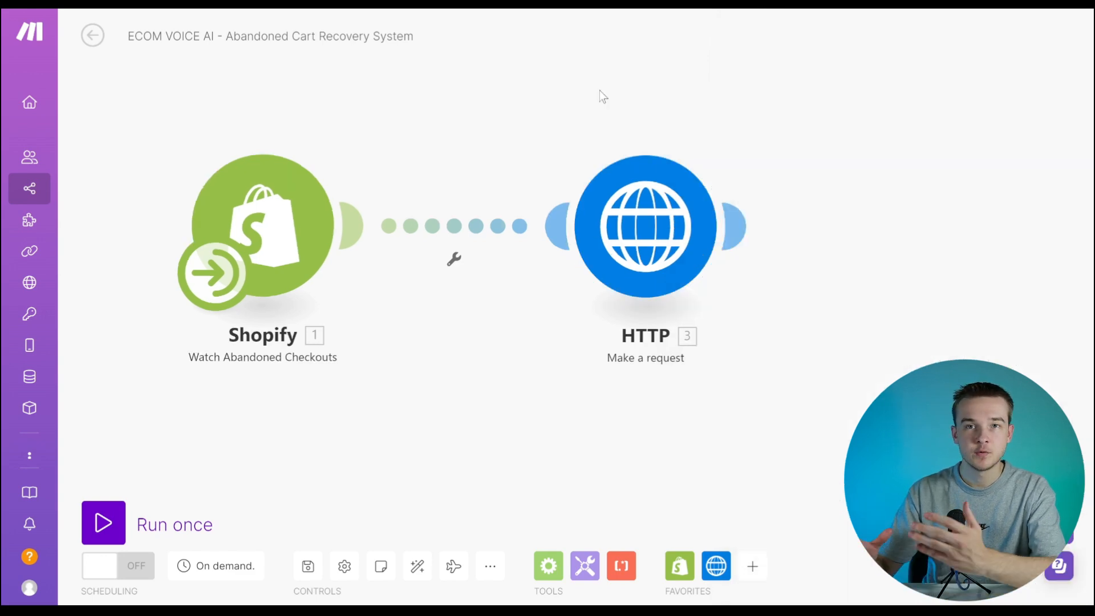
Set up a run of the HTTP module only, enter the customer's first name as billing test data, and open the phone value for entry.
right_click(634, 209)
click(674, 247)
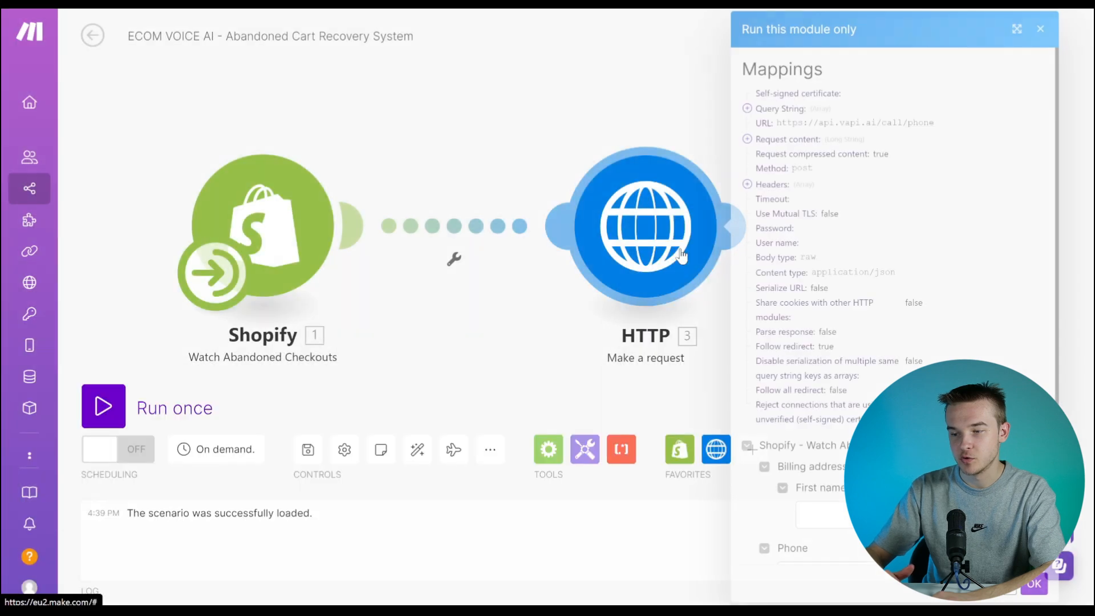
scroll(952, 358, down, 1)
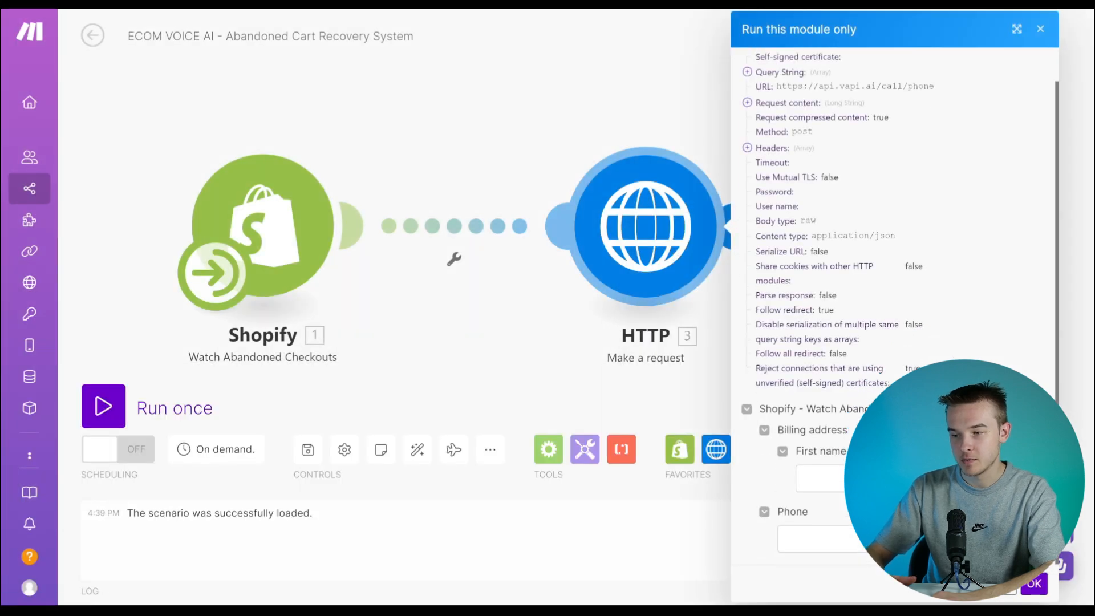
click(820, 478)
text(Brenda)
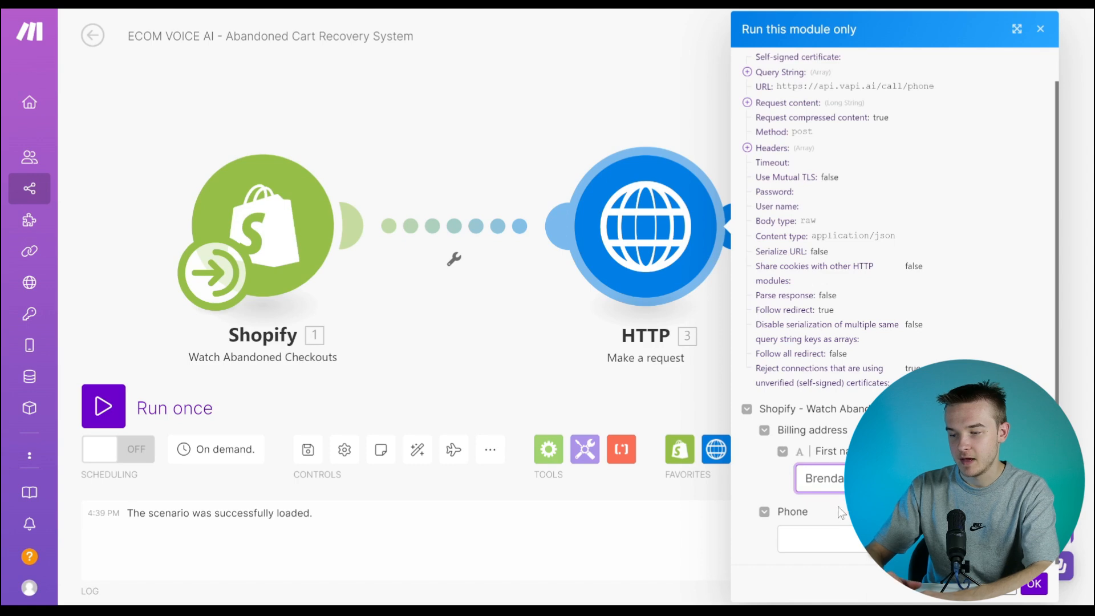
click(821, 542)
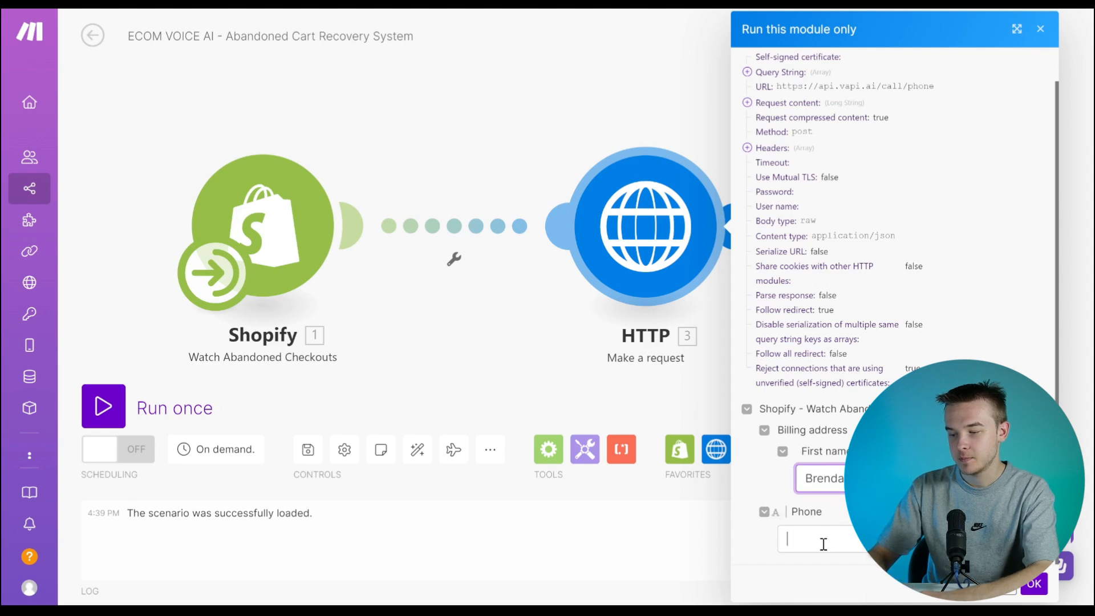